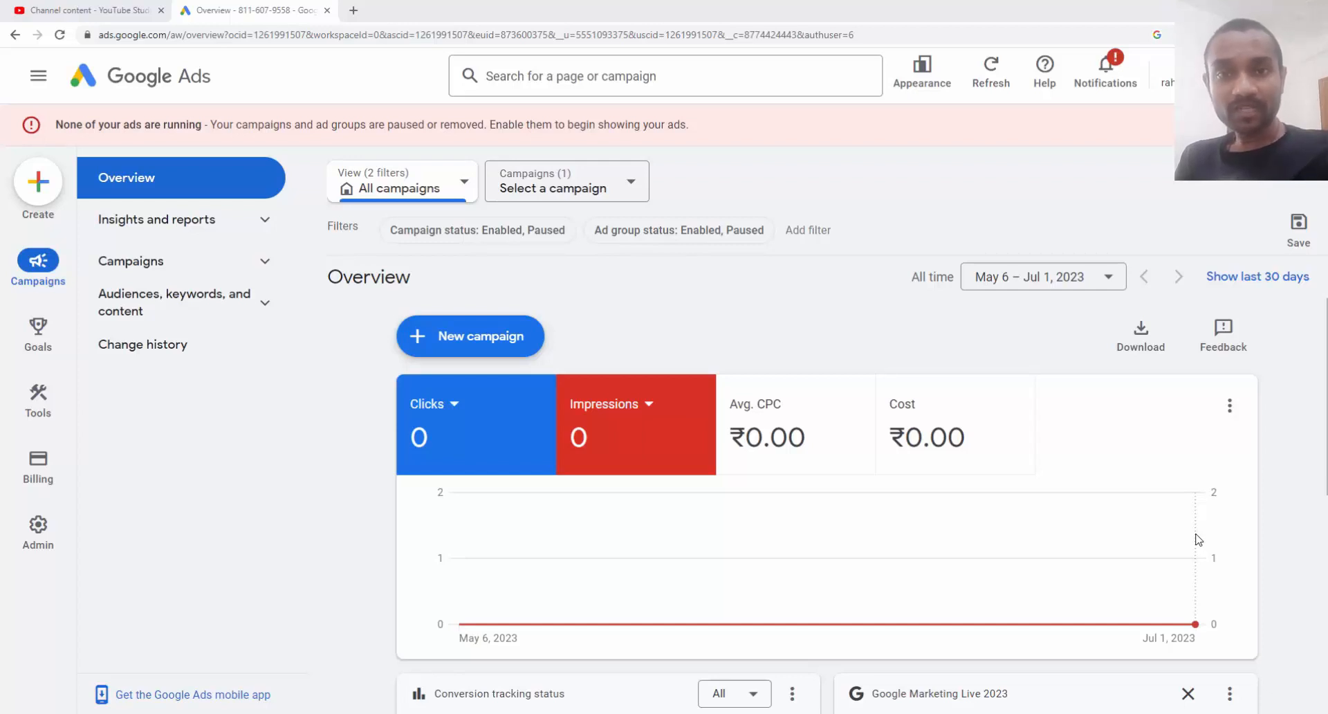
# Start a new Search campaign without a goal's guidance
pyautogui.click(462, 354)
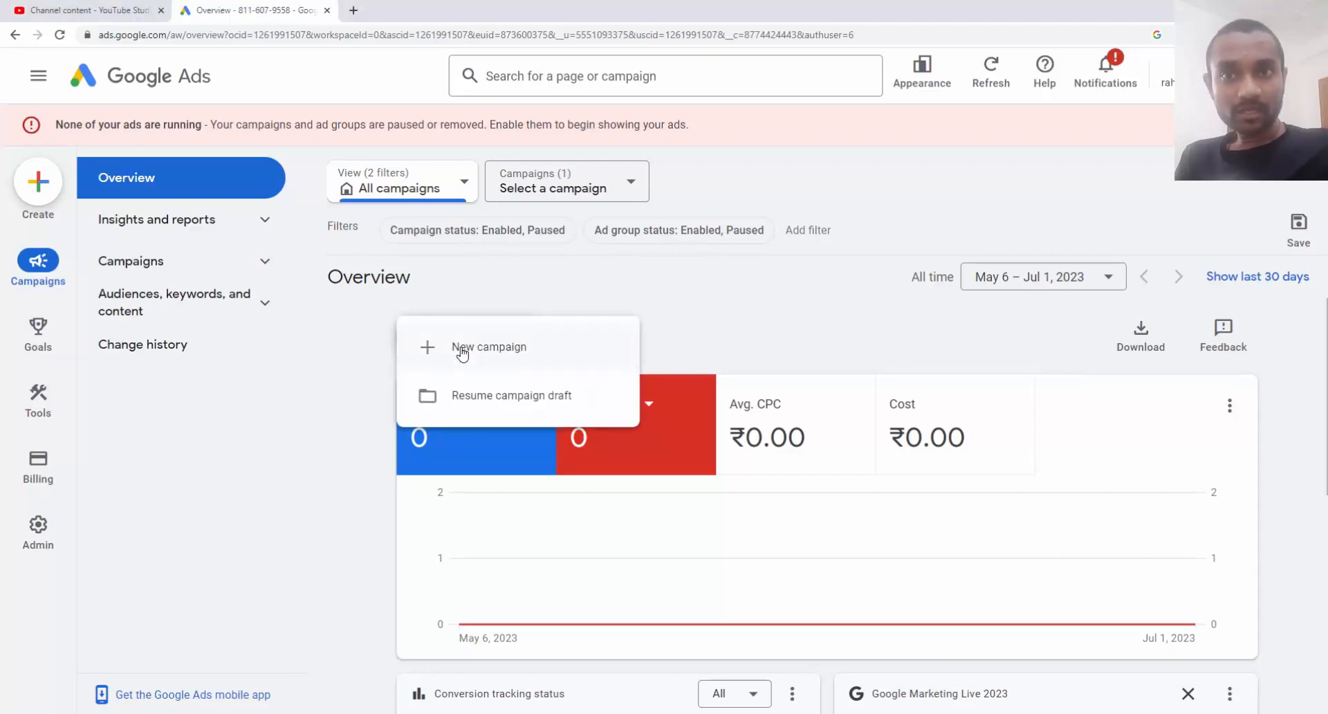
pyautogui.click(462, 350)
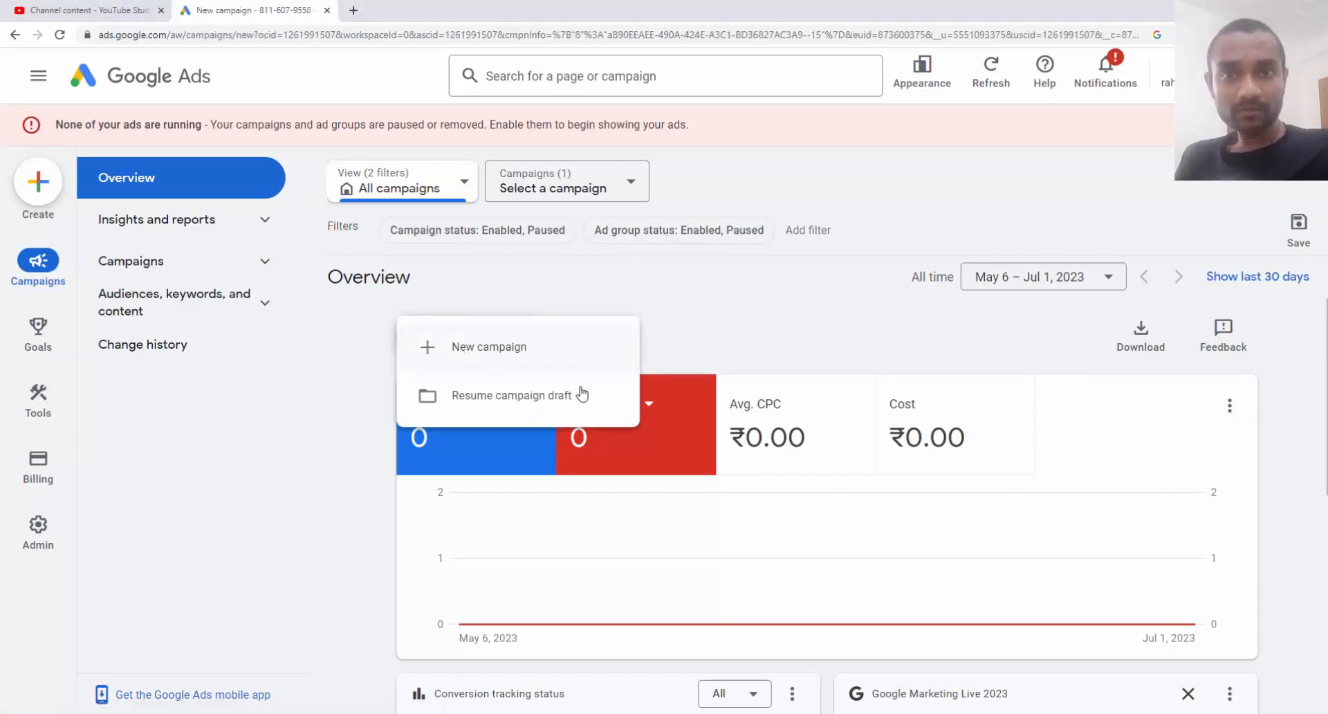
pyautogui.scroll(-2, 838, 405)
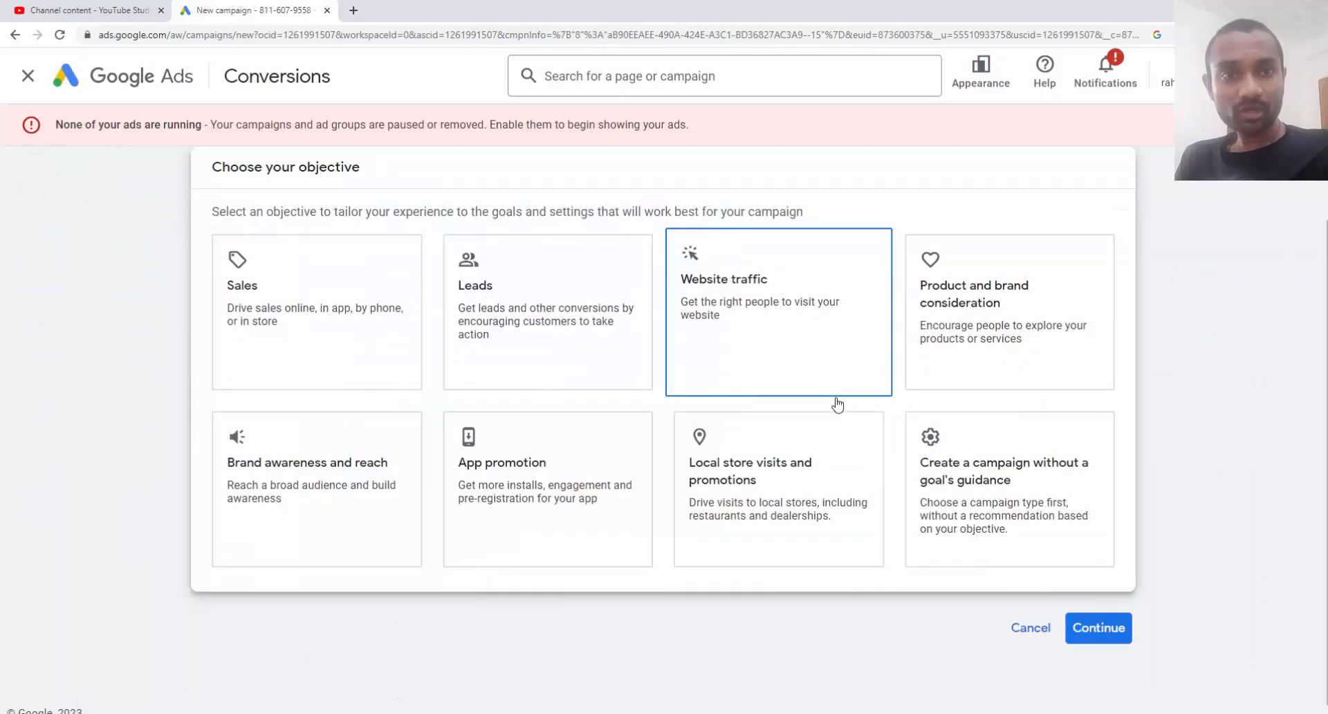
pyautogui.click(1028, 465)
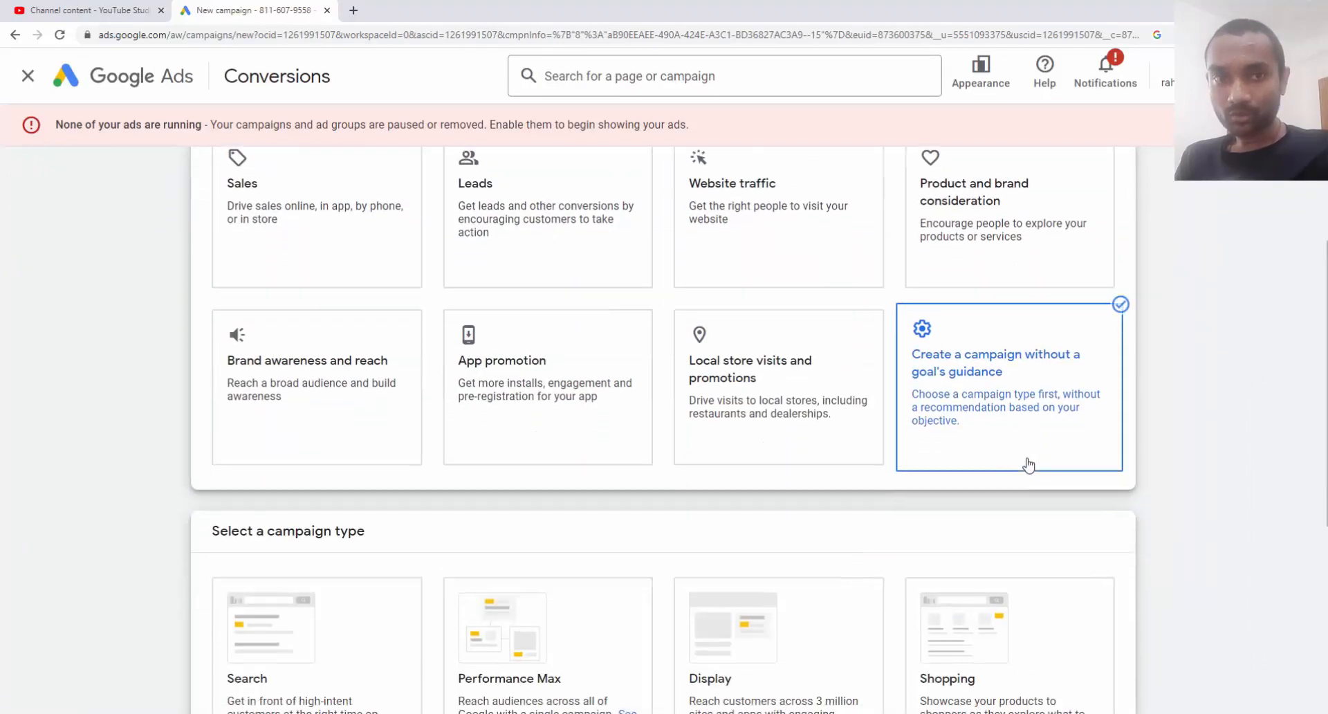
pyautogui.click(373, 320)
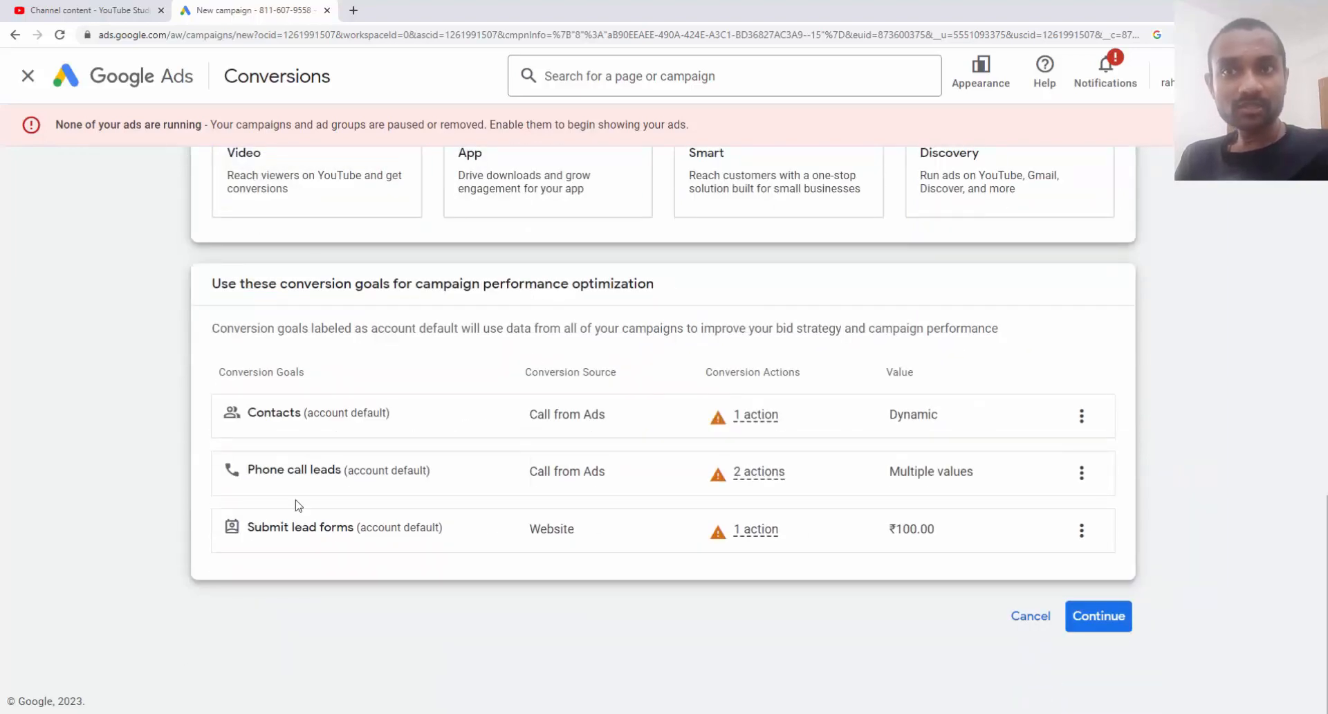
# Remove the Submit lead forms and Phone call leads goals, leaving only Contacts
pyautogui.click(1081, 533)
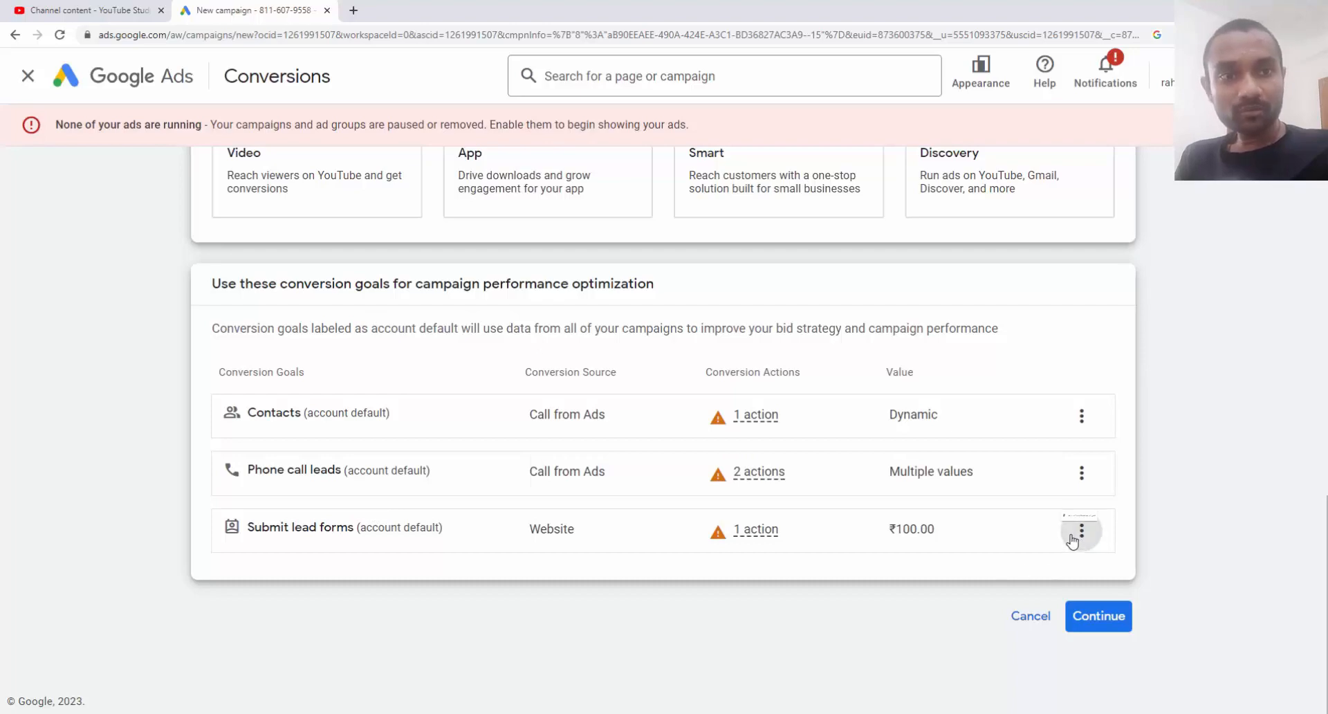
pyautogui.click(1115, 546)
pyautogui.click(845, 436)
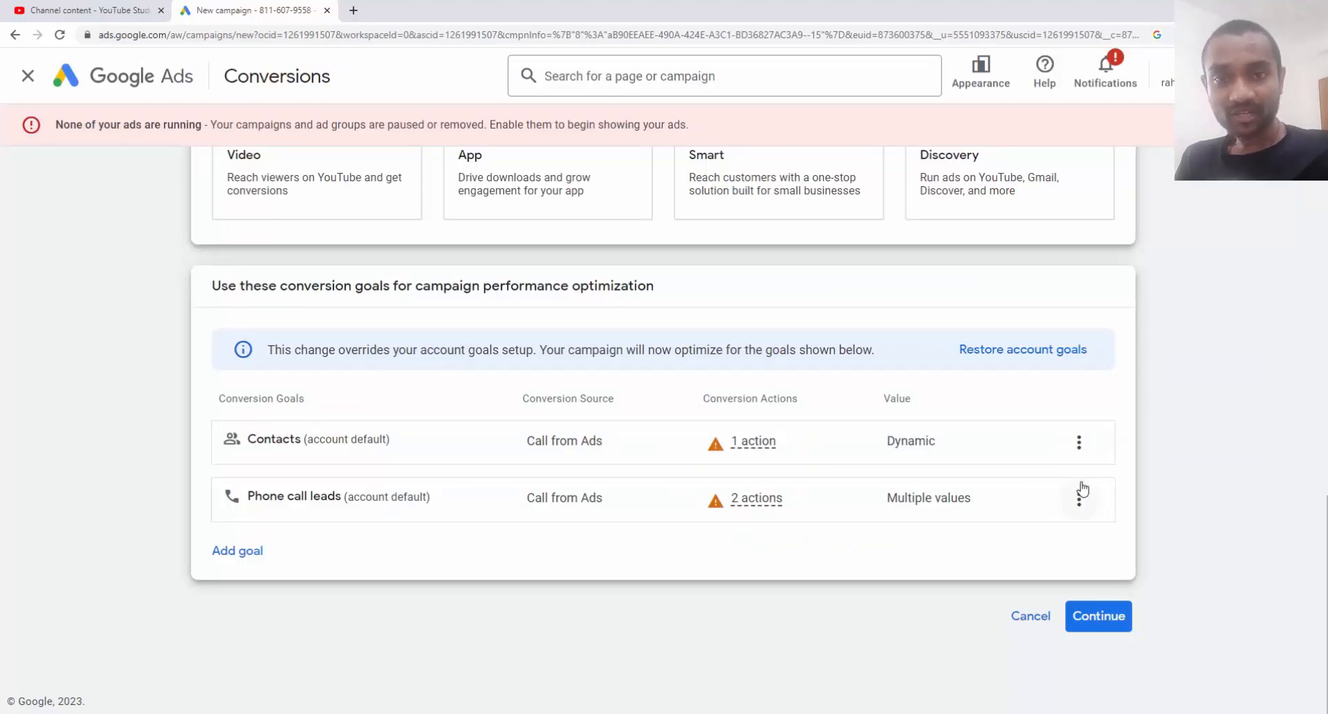
pyautogui.click(1080, 496)
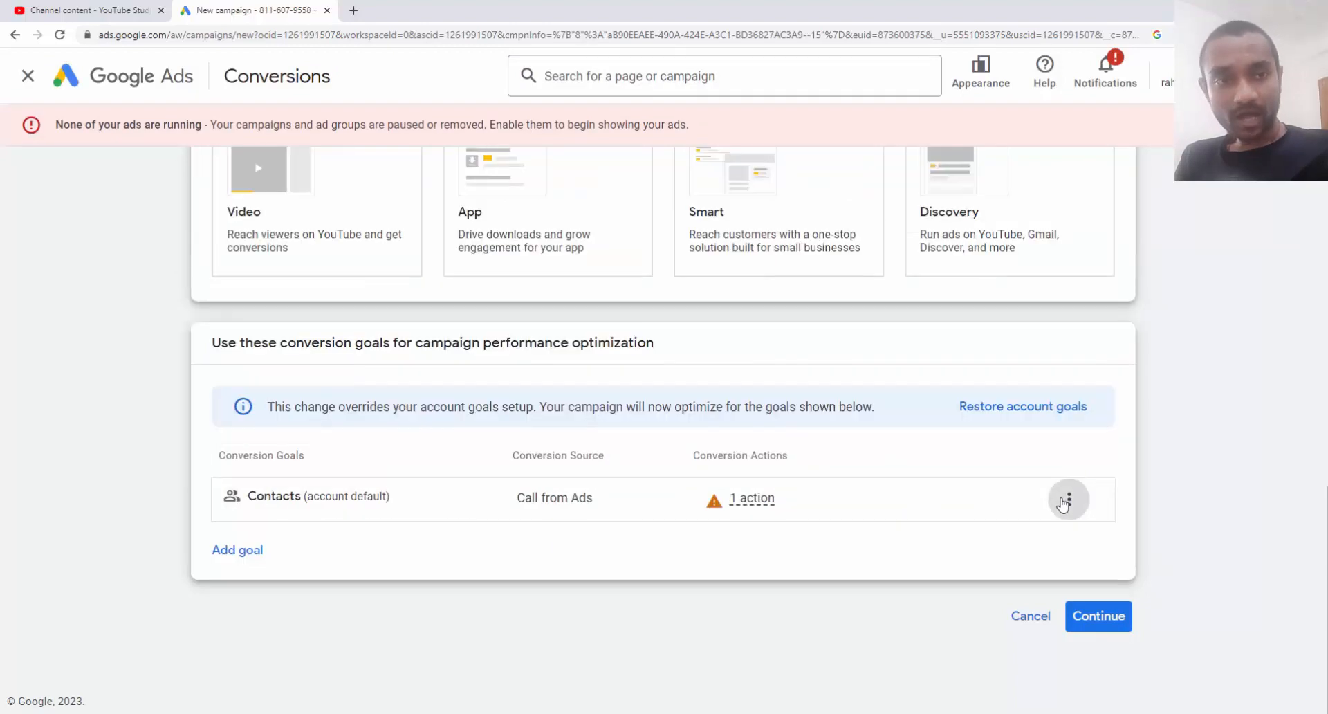
pyautogui.click(1079, 499)
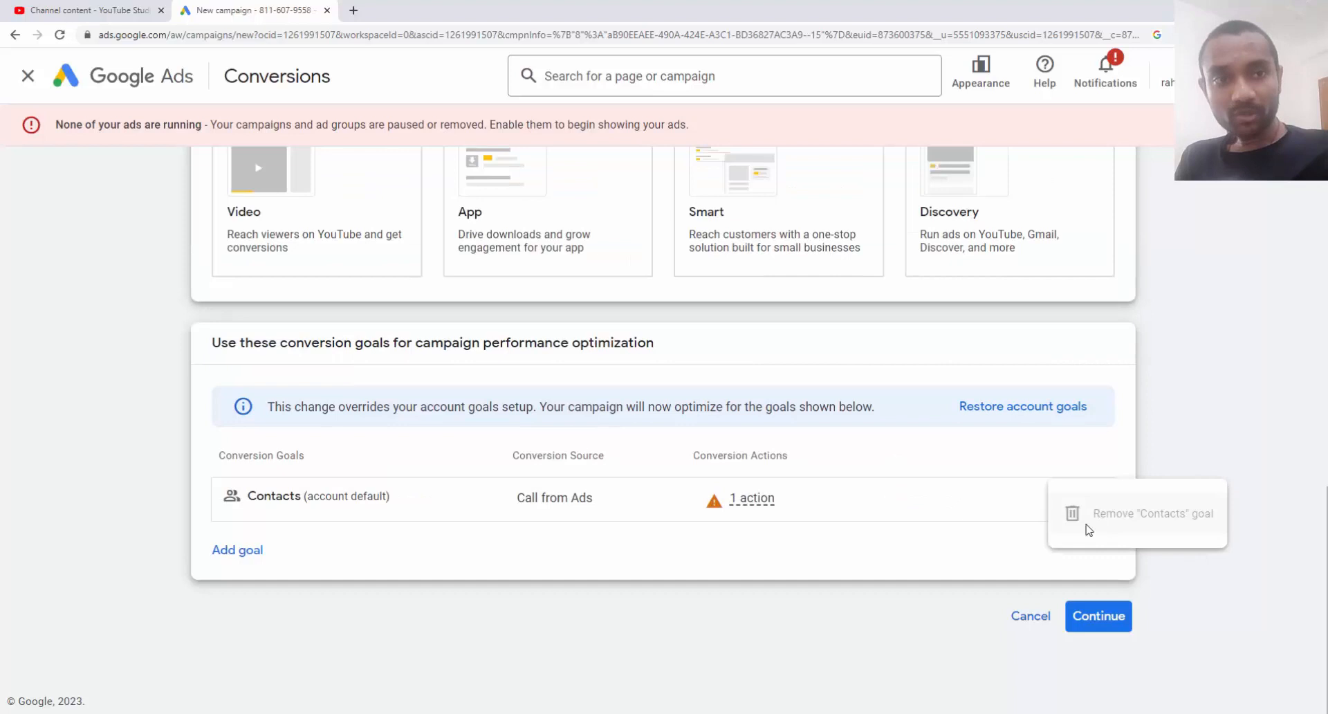
pyautogui.click(1224, 465)
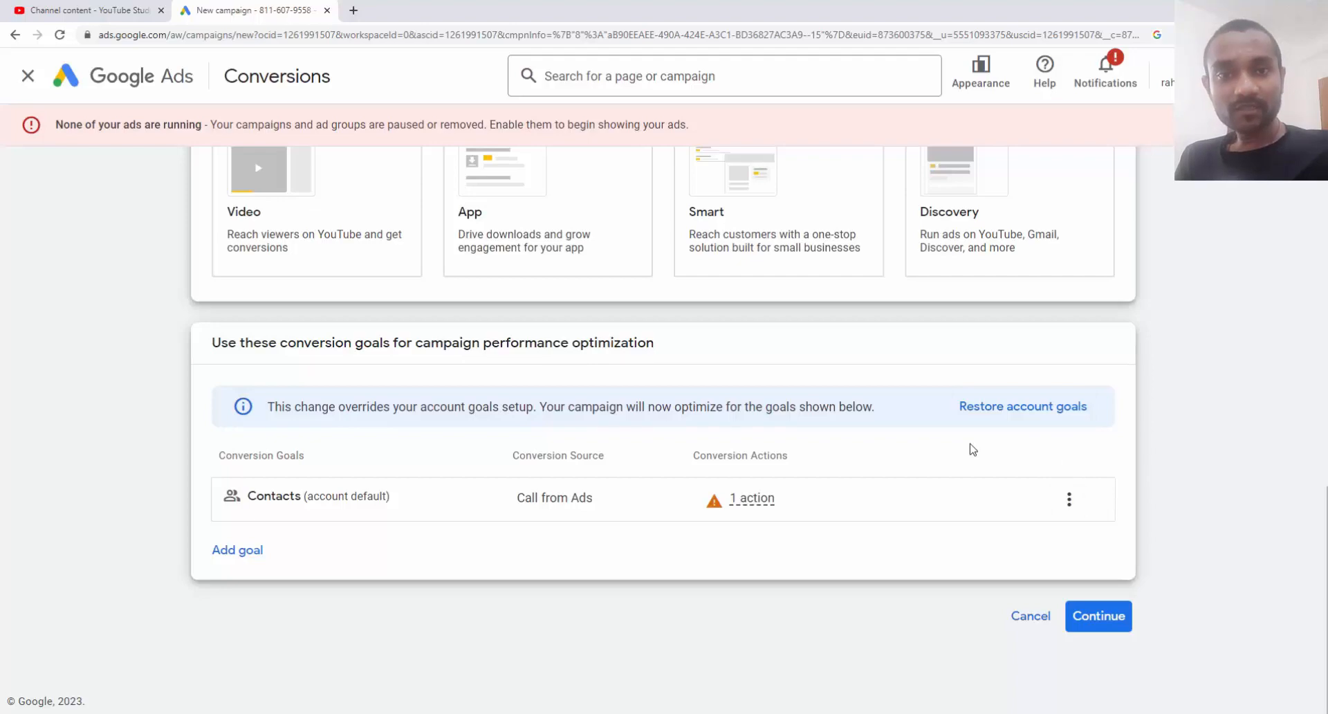
# Choose phone calls as the campaign result and enter the business phone number with country India
pyautogui.click(1099, 618)
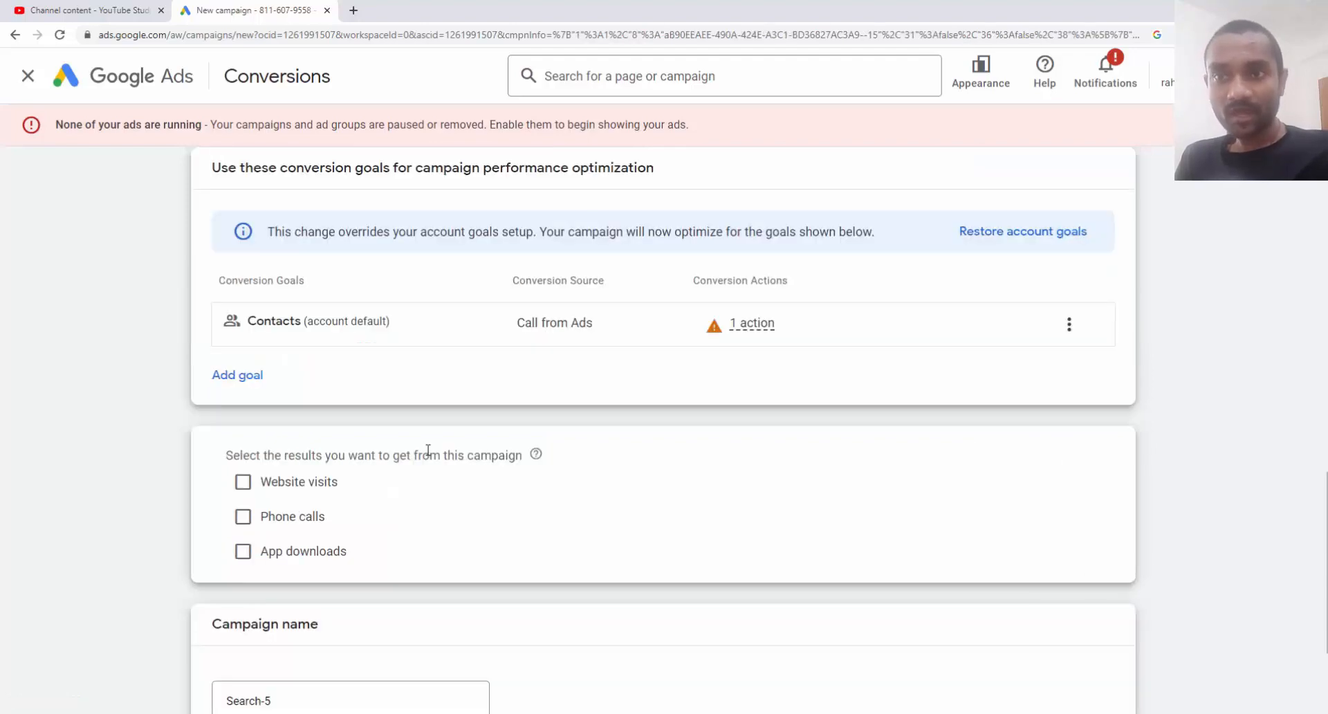
pyautogui.click(279, 526)
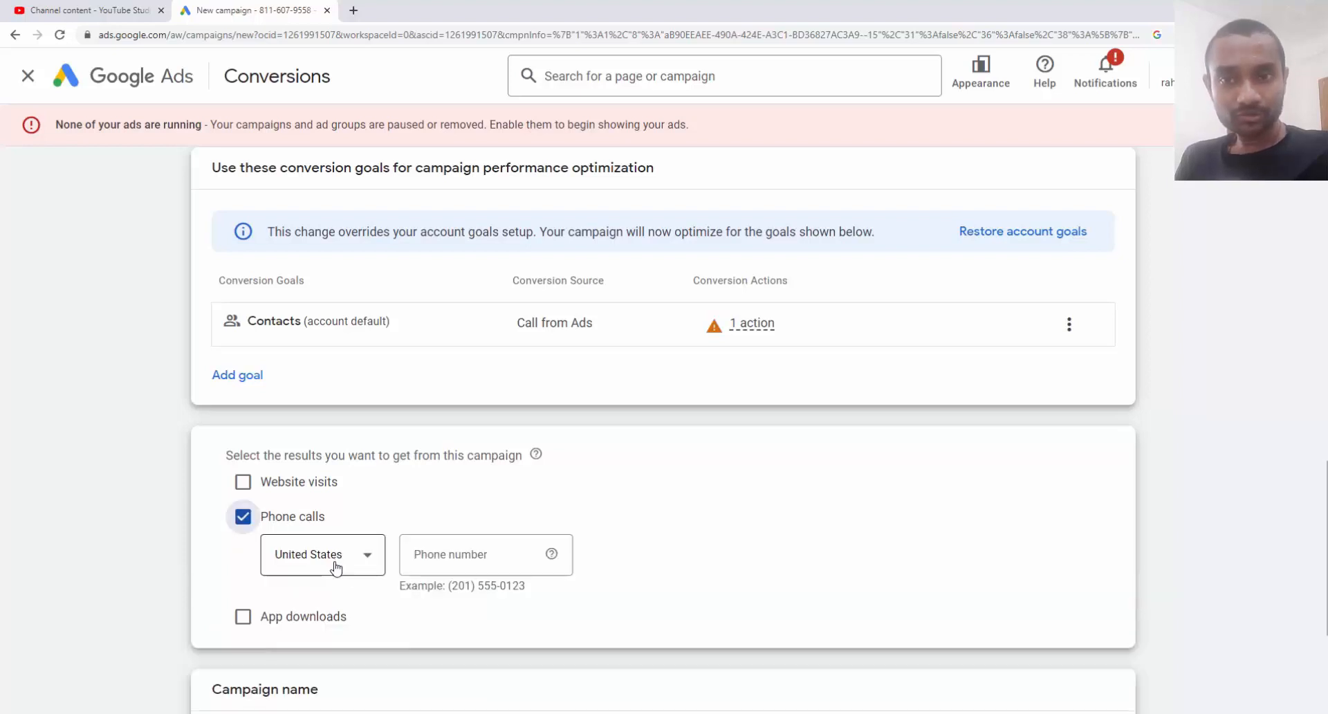
pyautogui.click(336, 566)
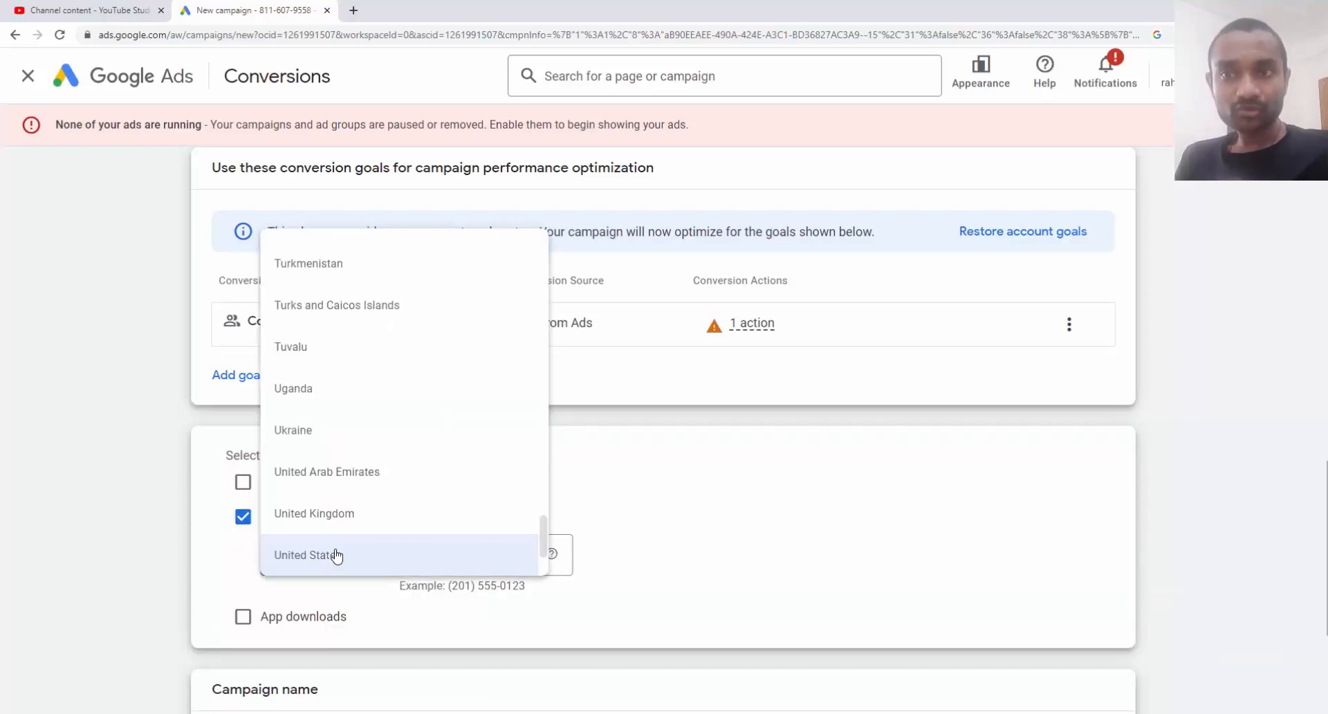
pyautogui.scroll(-8, 337, 556)
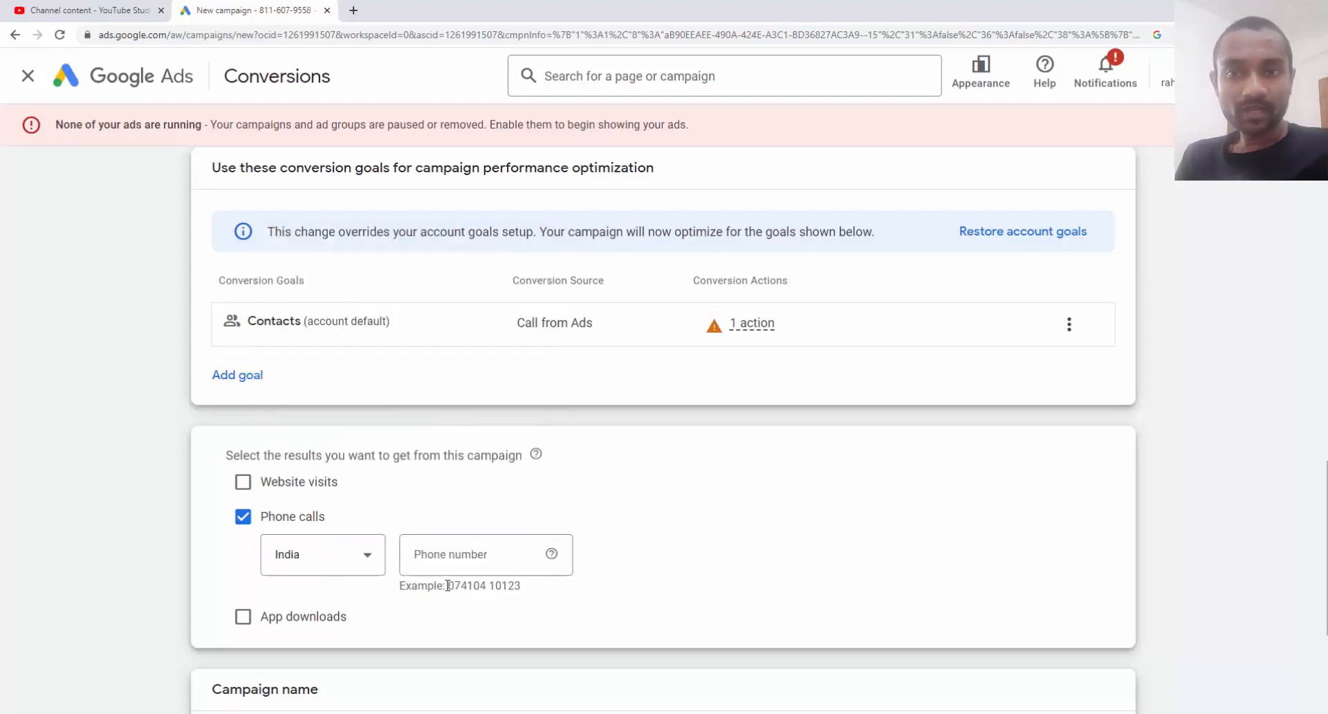
pyautogui.moveTo(447, 586); pyautogui.dragTo(521, 585)
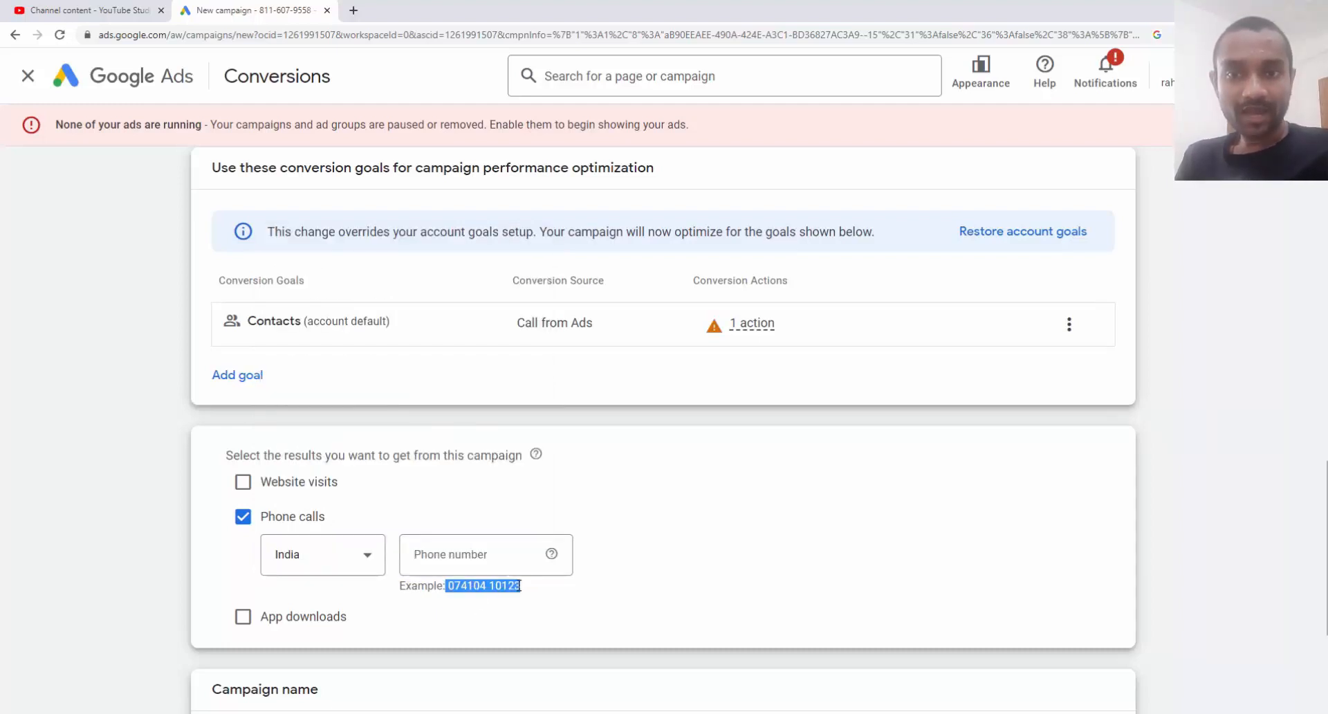
pyautogui.click(486, 552)
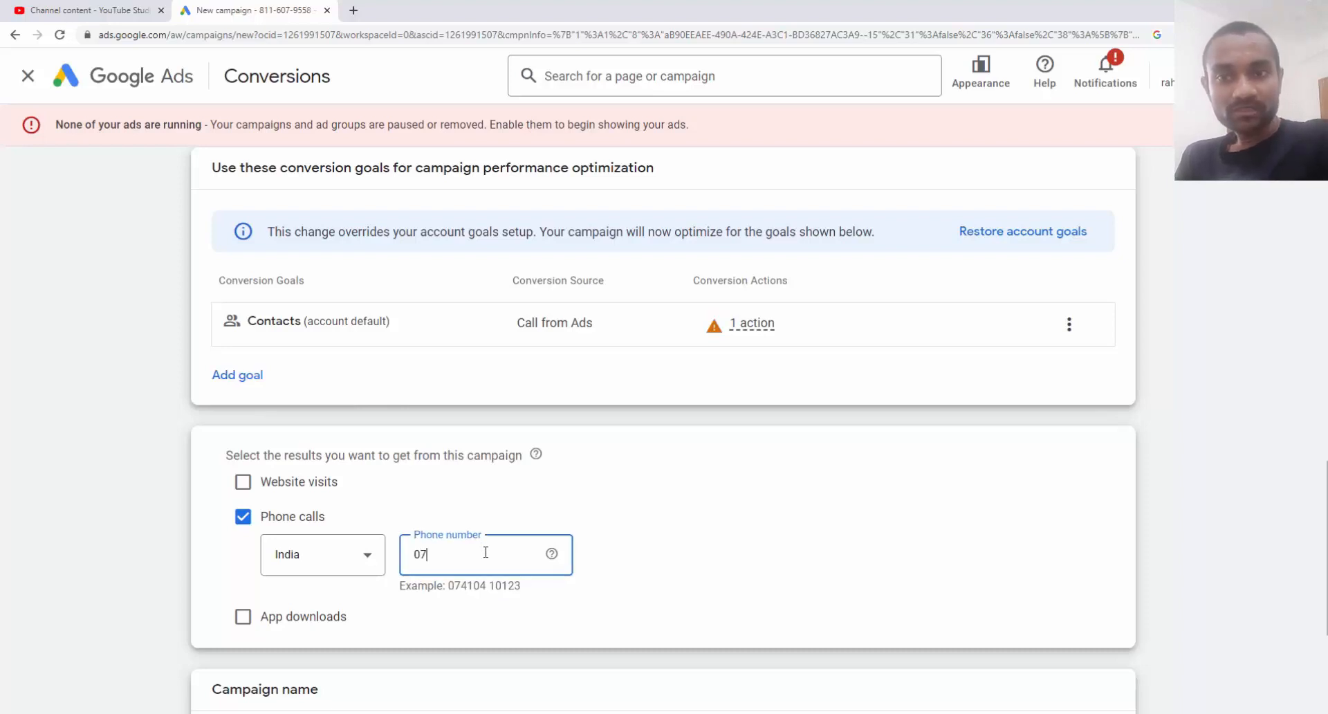
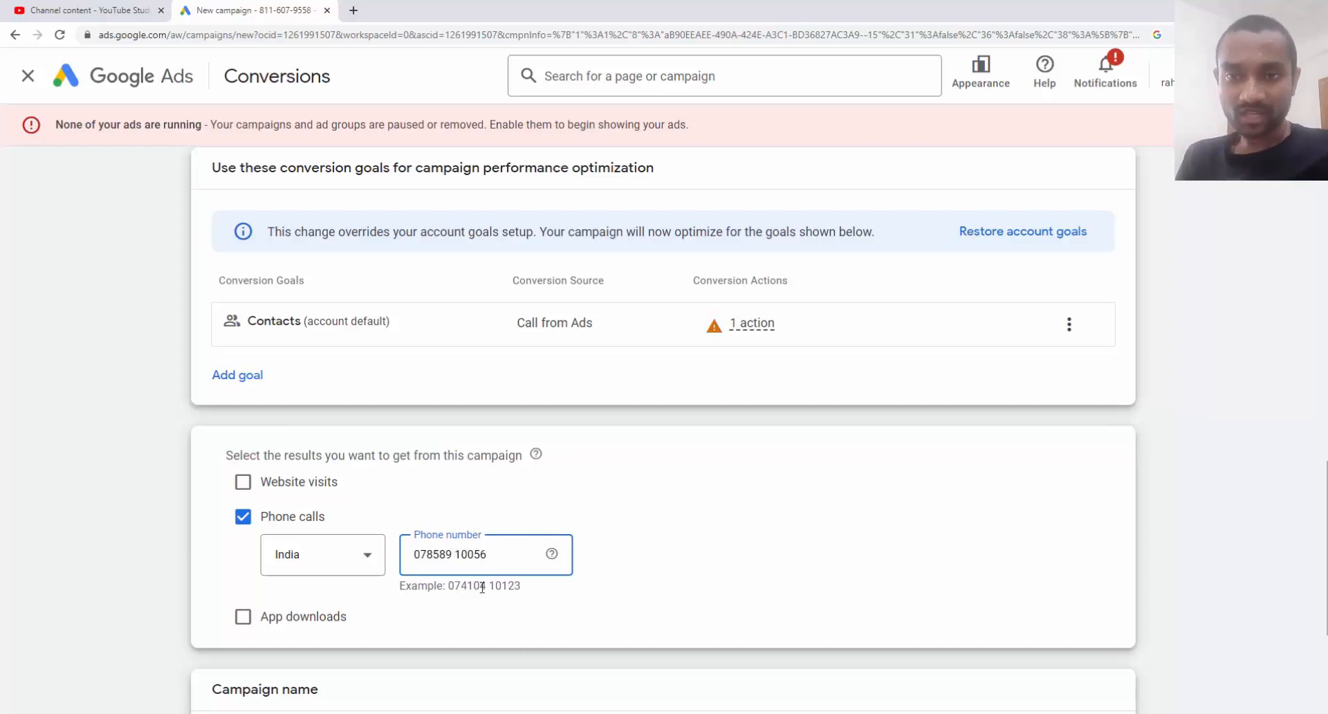
pyautogui.scroll(-4, 482, 587)
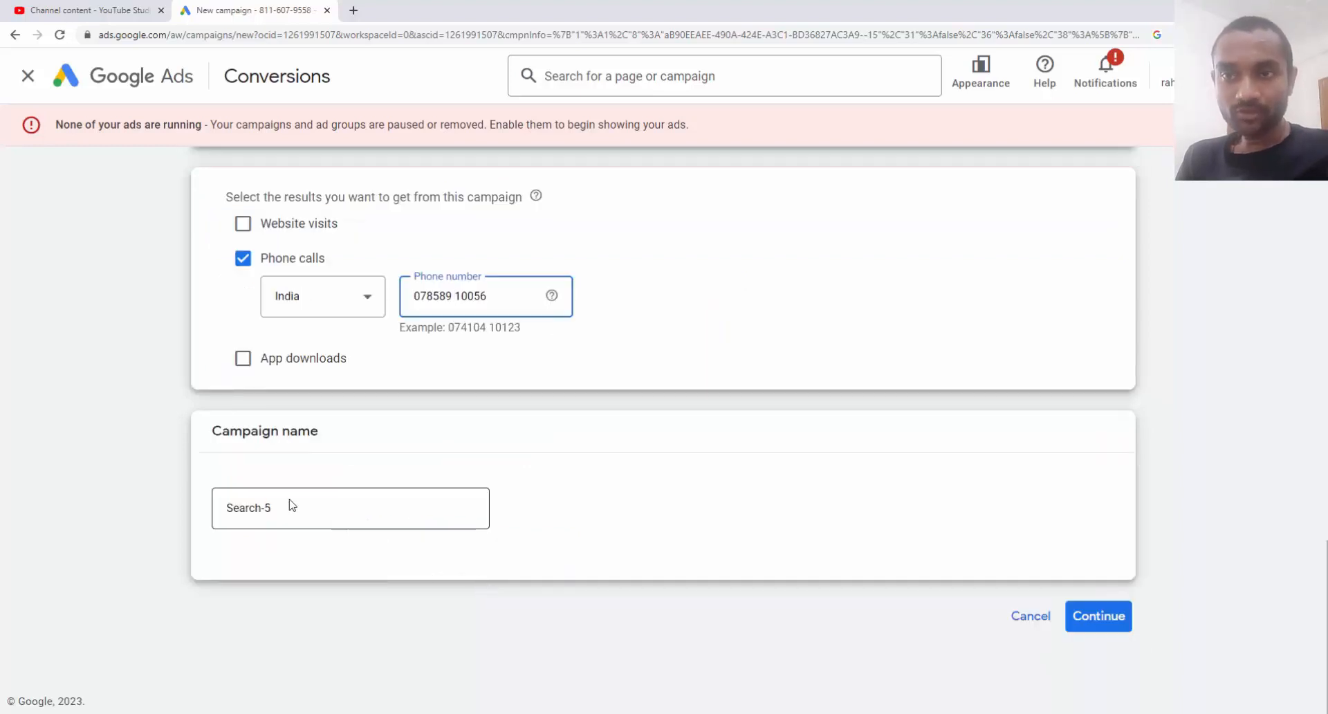
# Rename the campaign from Search-5 to 'call only ads digital marketing', fixing the typo, and continue
pyautogui.moveTo(289, 507); pyautogui.dragTo(206, 510)
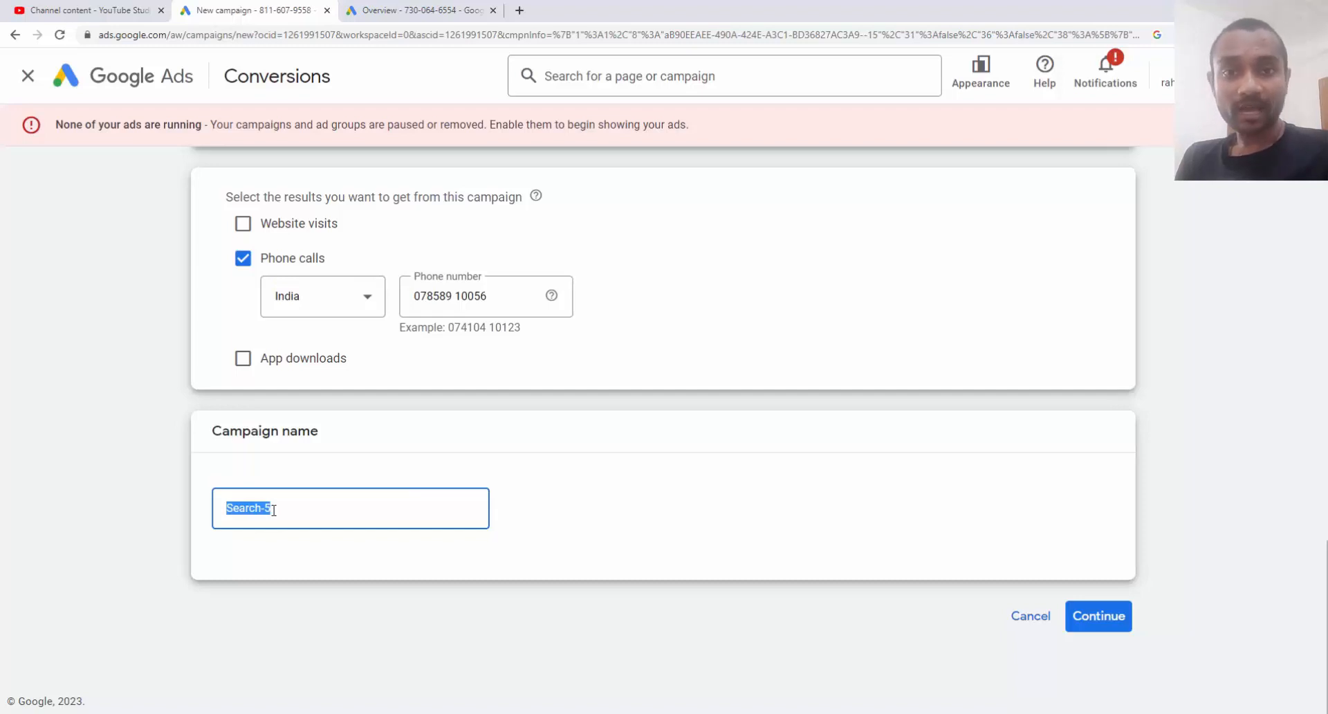
pyautogui.write('c')
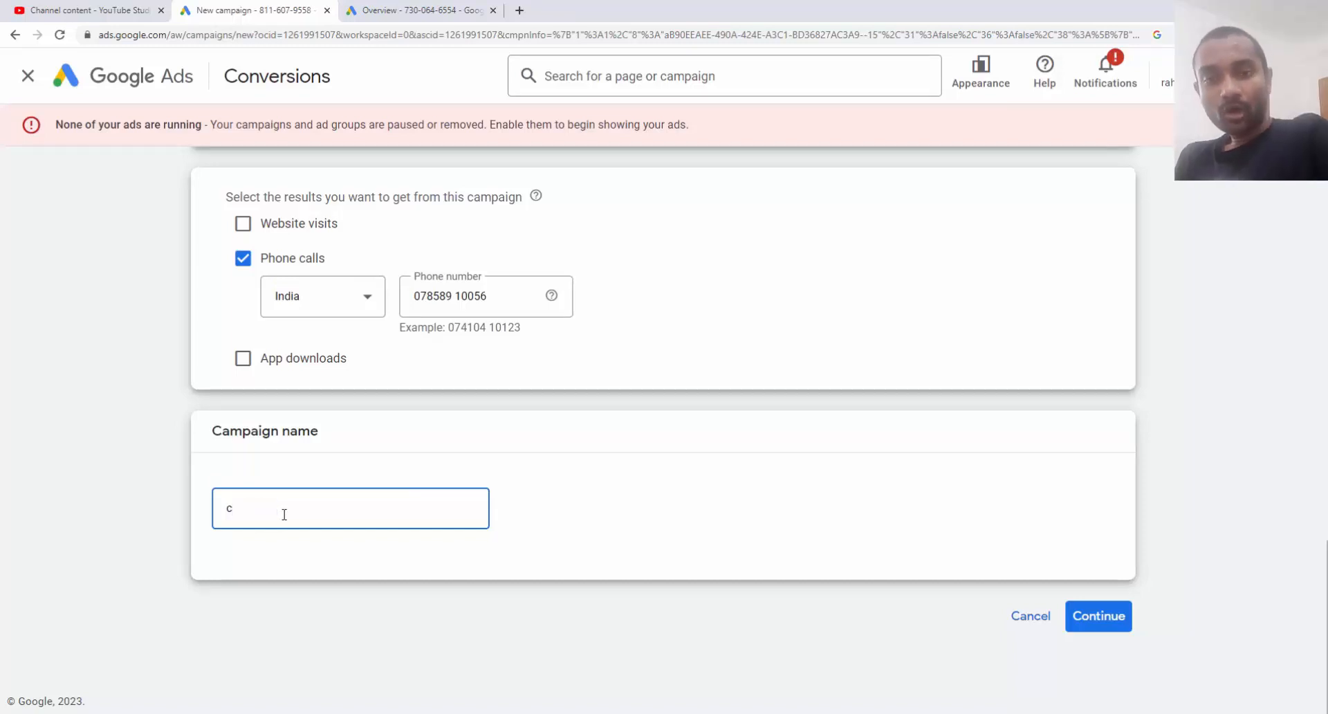
pyautogui.write('all only ad')
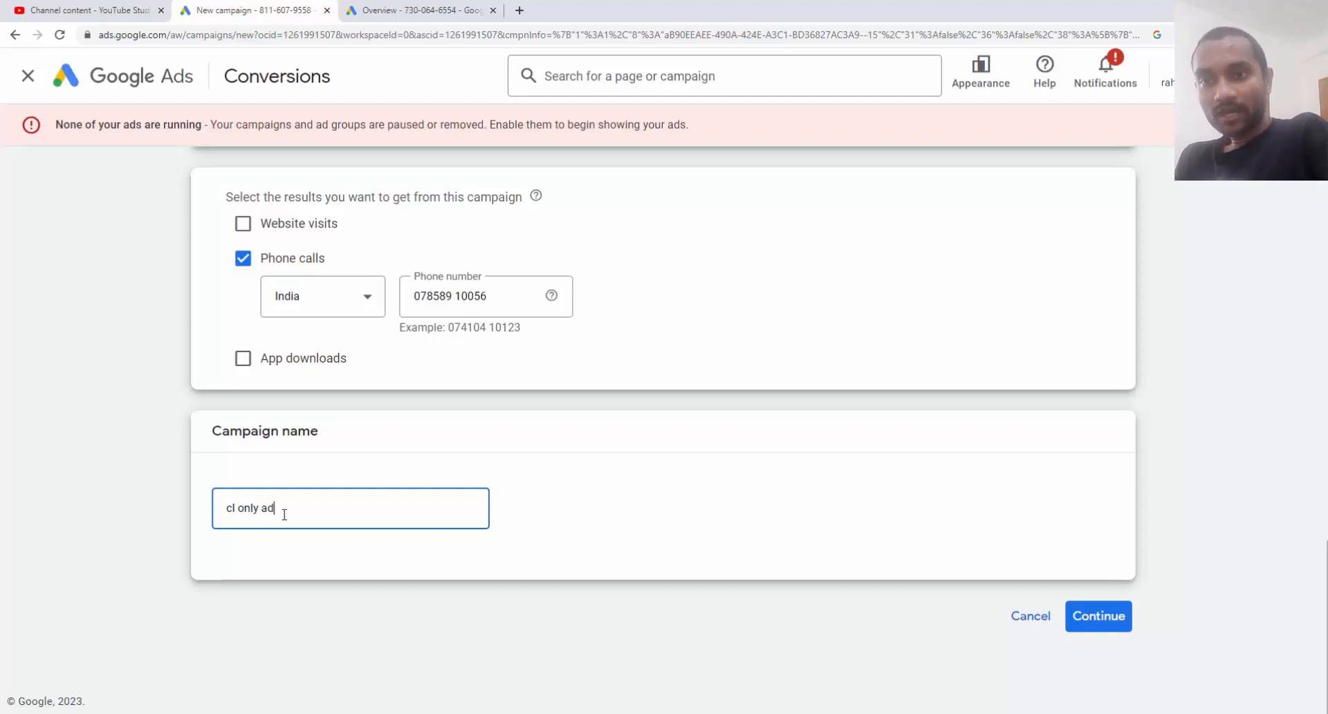
pyautogui.write('s digital marketing')
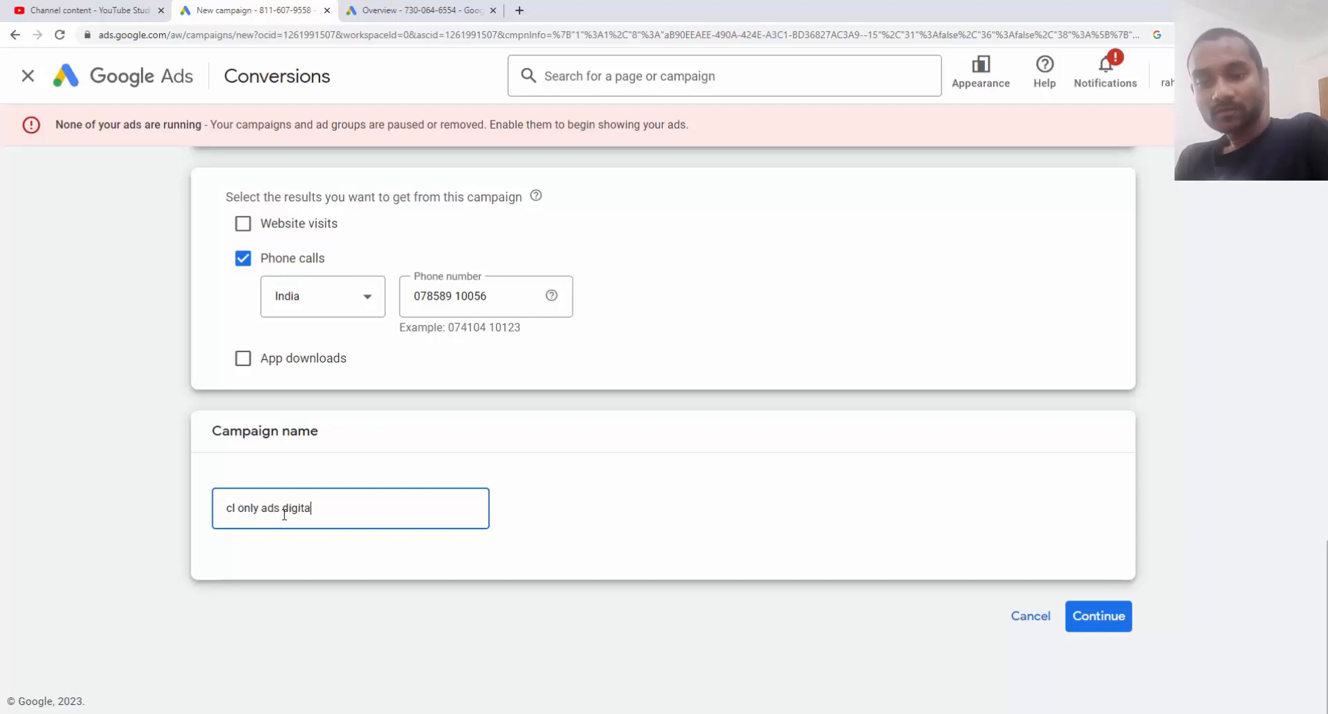
pyautogui.press('Home')
pyautogui.press('Right')
pyautogui.write('al')
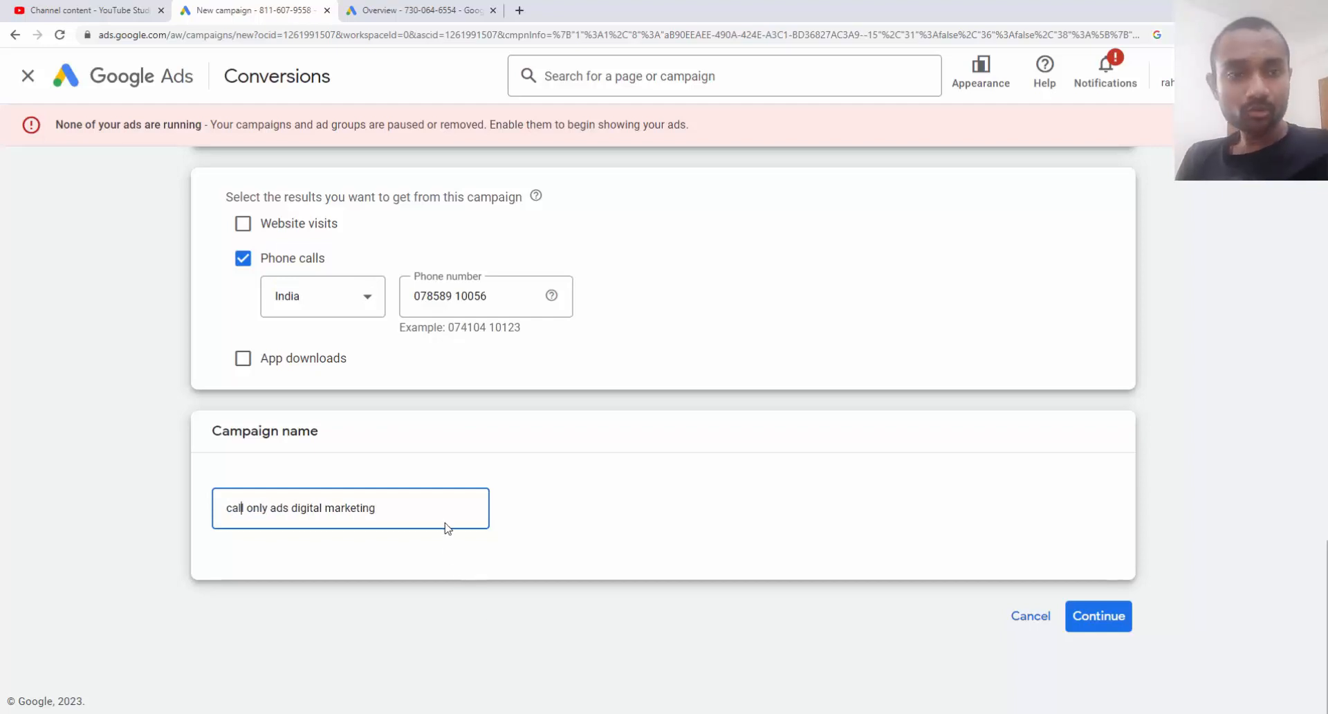
pyautogui.click(1125, 622)
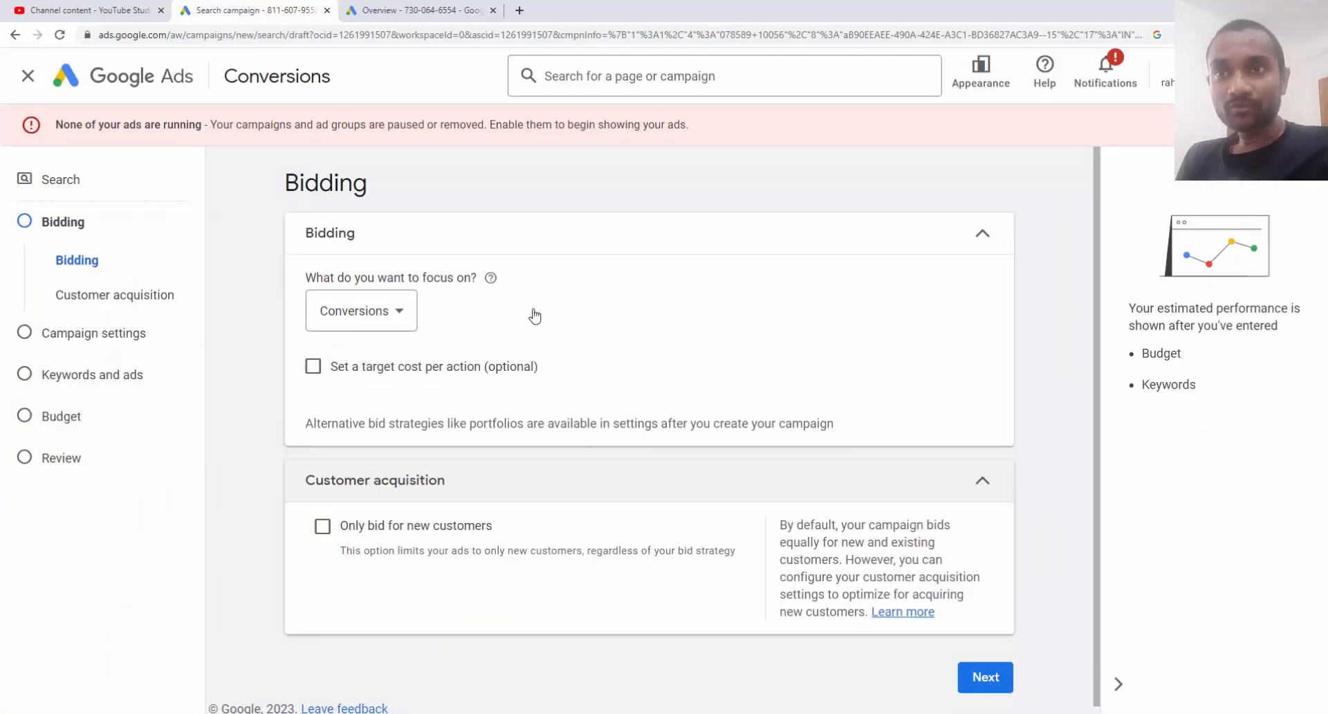
# Focus bidding on Clicks with a ₹100 maximum CPC bid limit
pyautogui.click(388, 312)
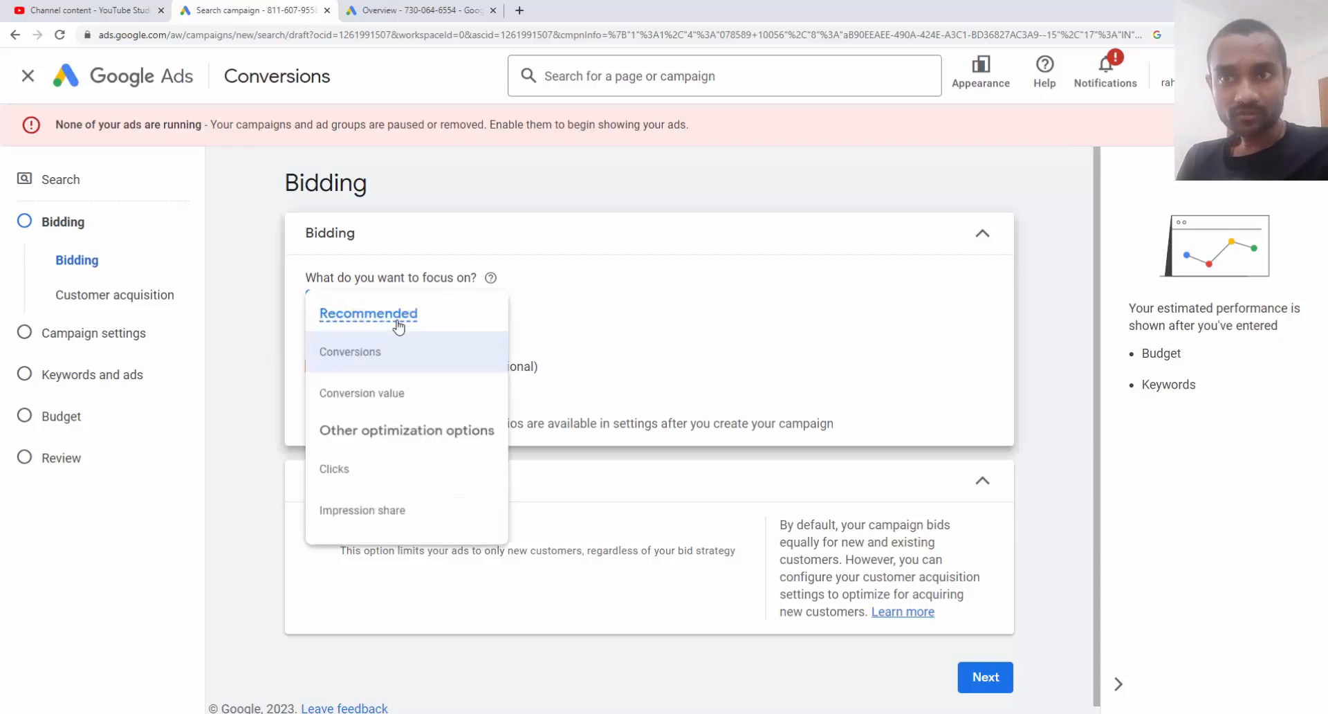
pyautogui.click(389, 476)
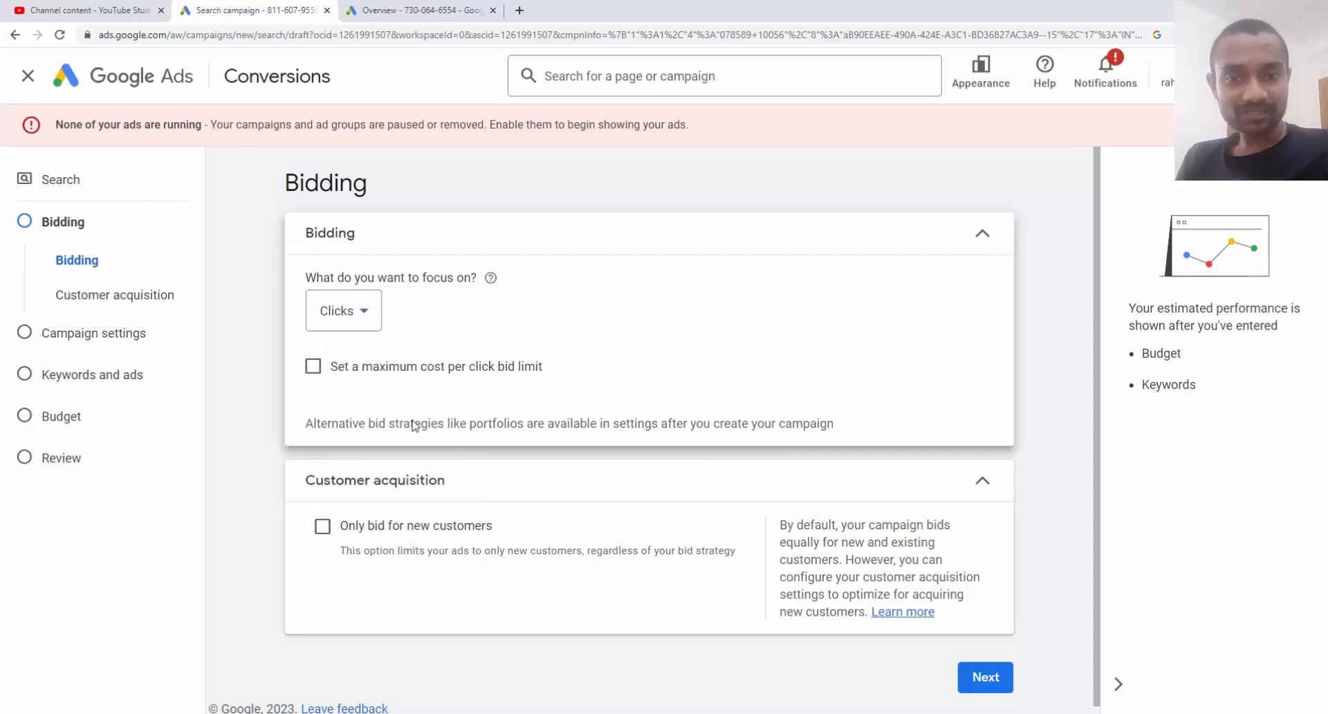
pyautogui.click(398, 368)
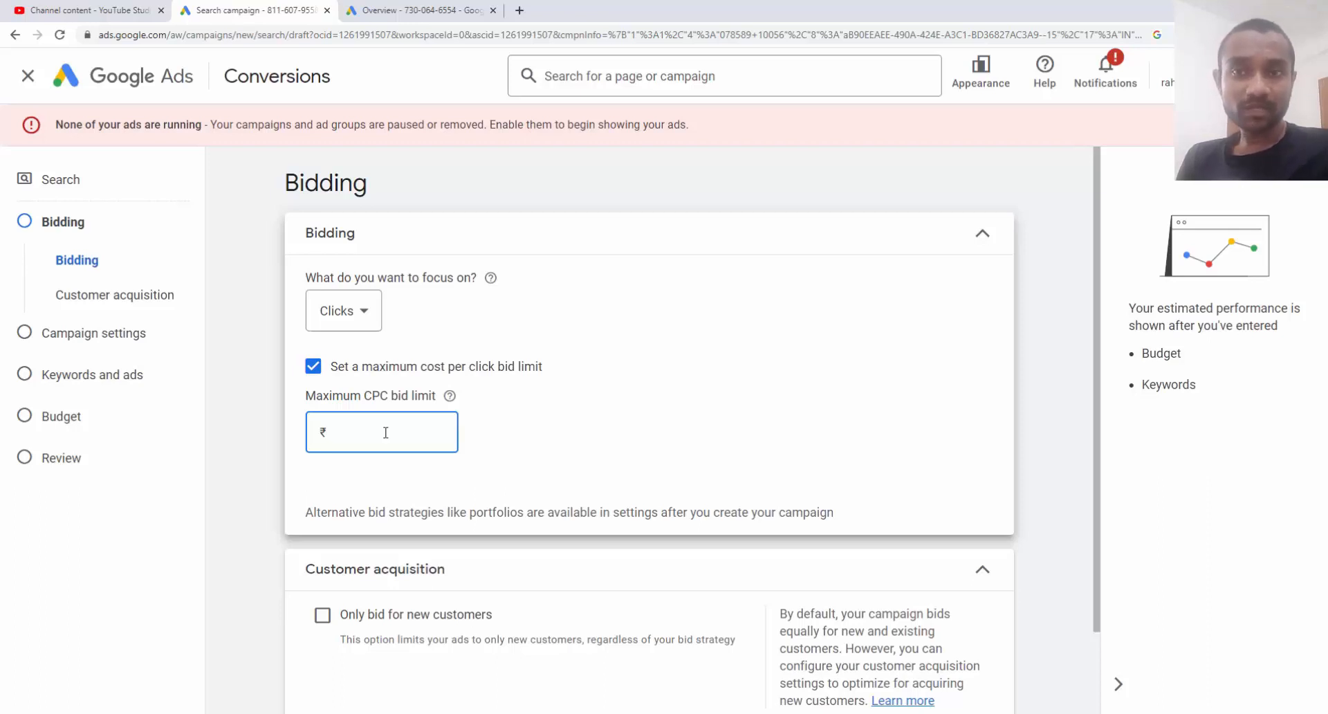
pyautogui.write('100')
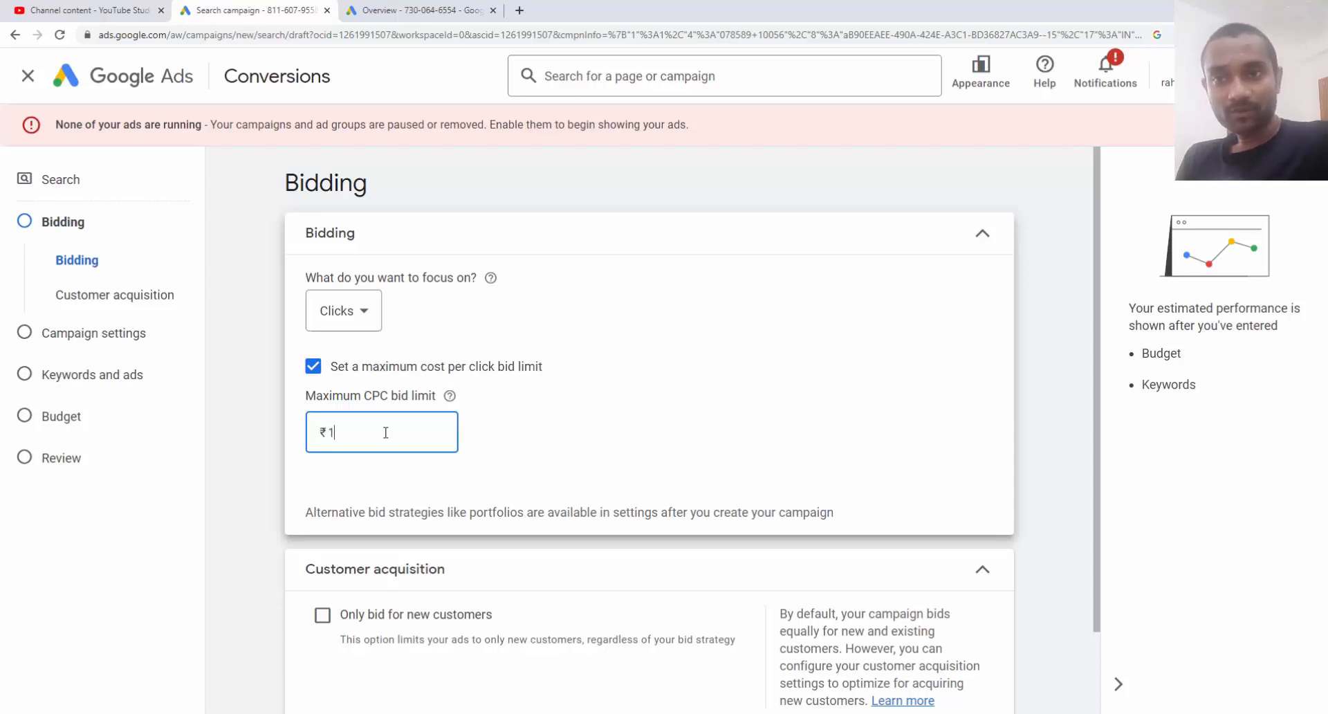
pyautogui.click(492, 188)
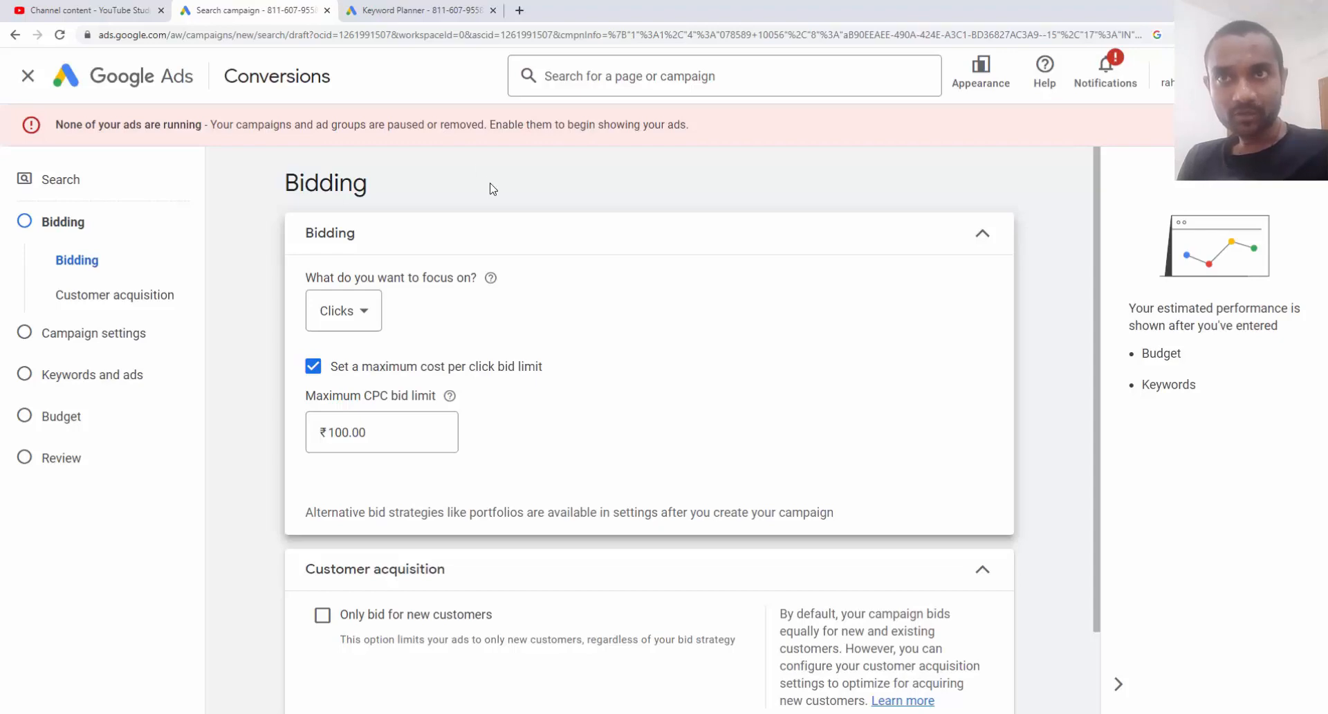
# Get Keyword Planner ideas for 'digital marketing agency near me' and check the ₹25.83–₹94.66 top-of-page bids
pyautogui.click(420, 10)
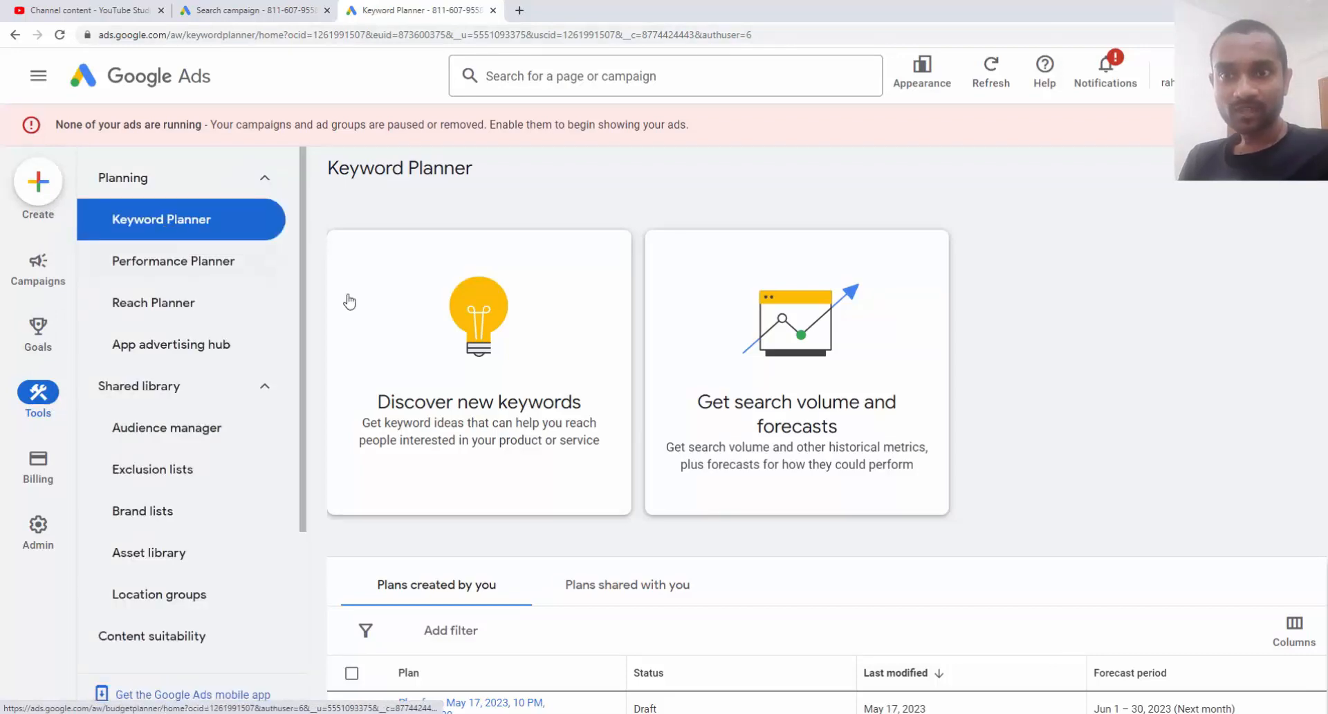
pyautogui.scroll(-1, 346, 296)
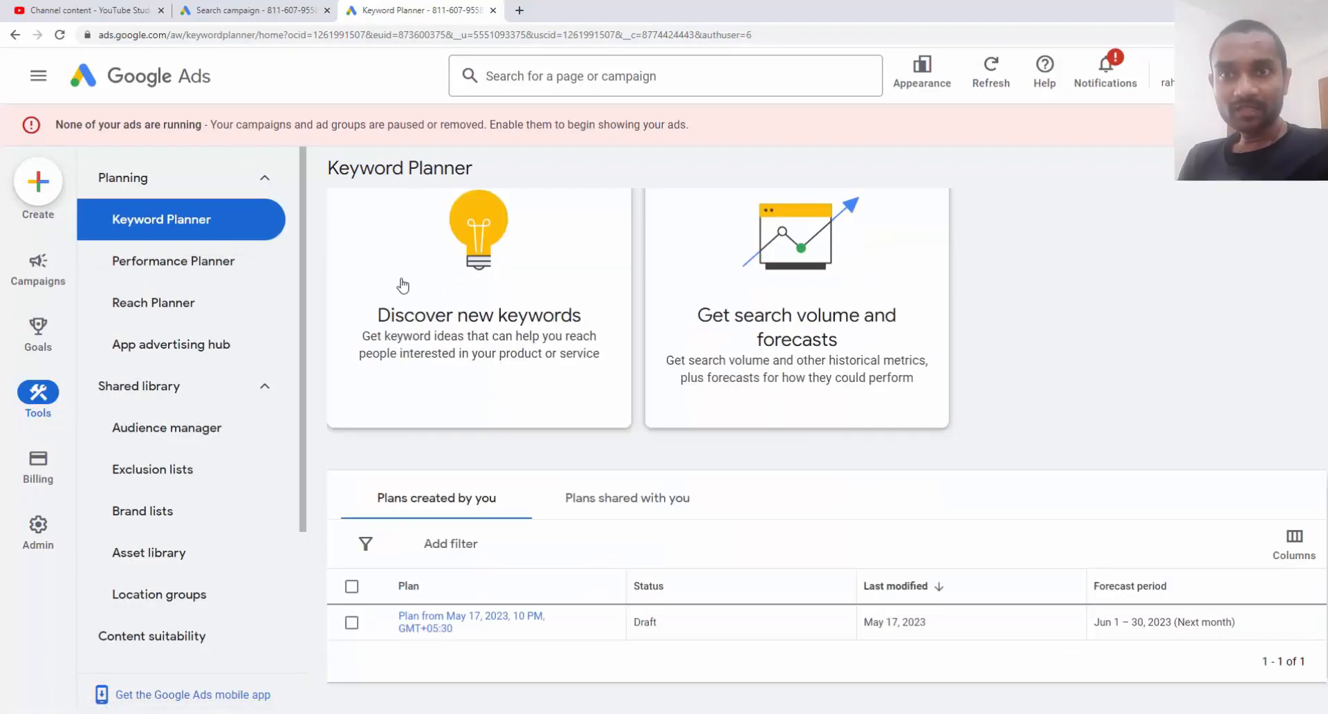
pyautogui.click(464, 292)
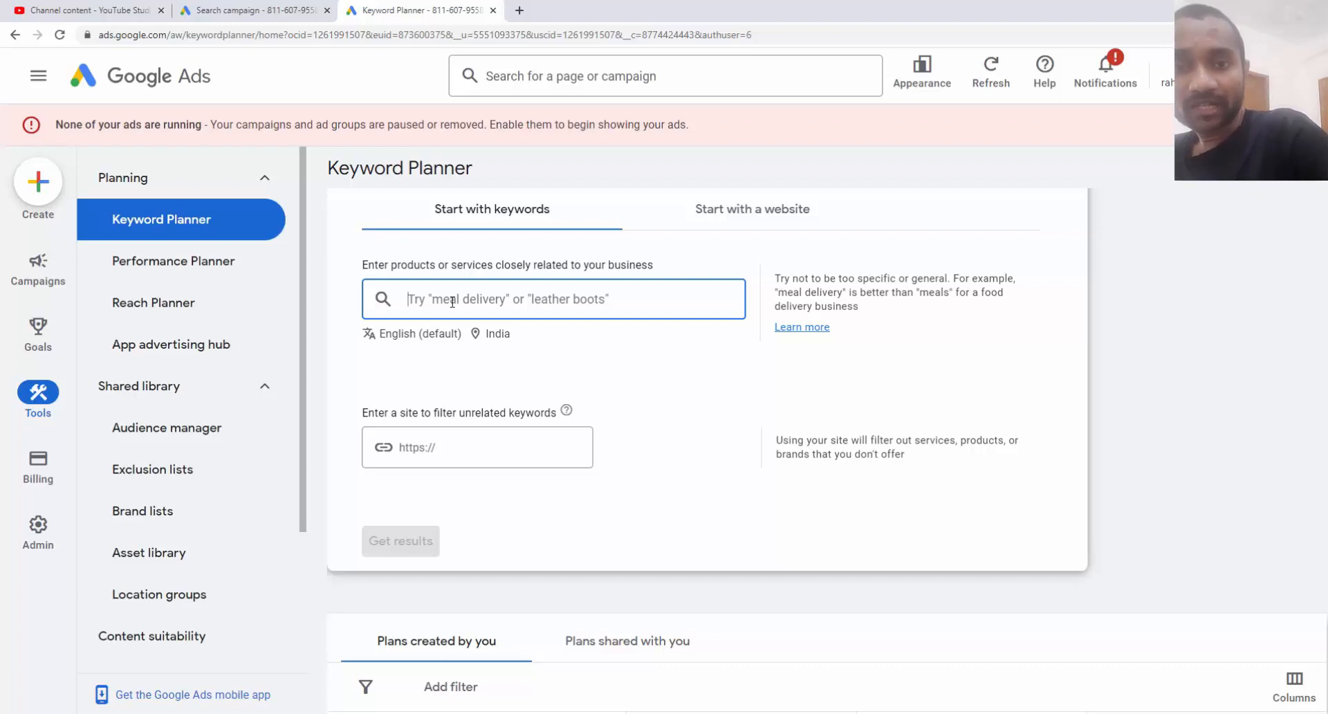
pyautogui.write('digital marketing agency near me')
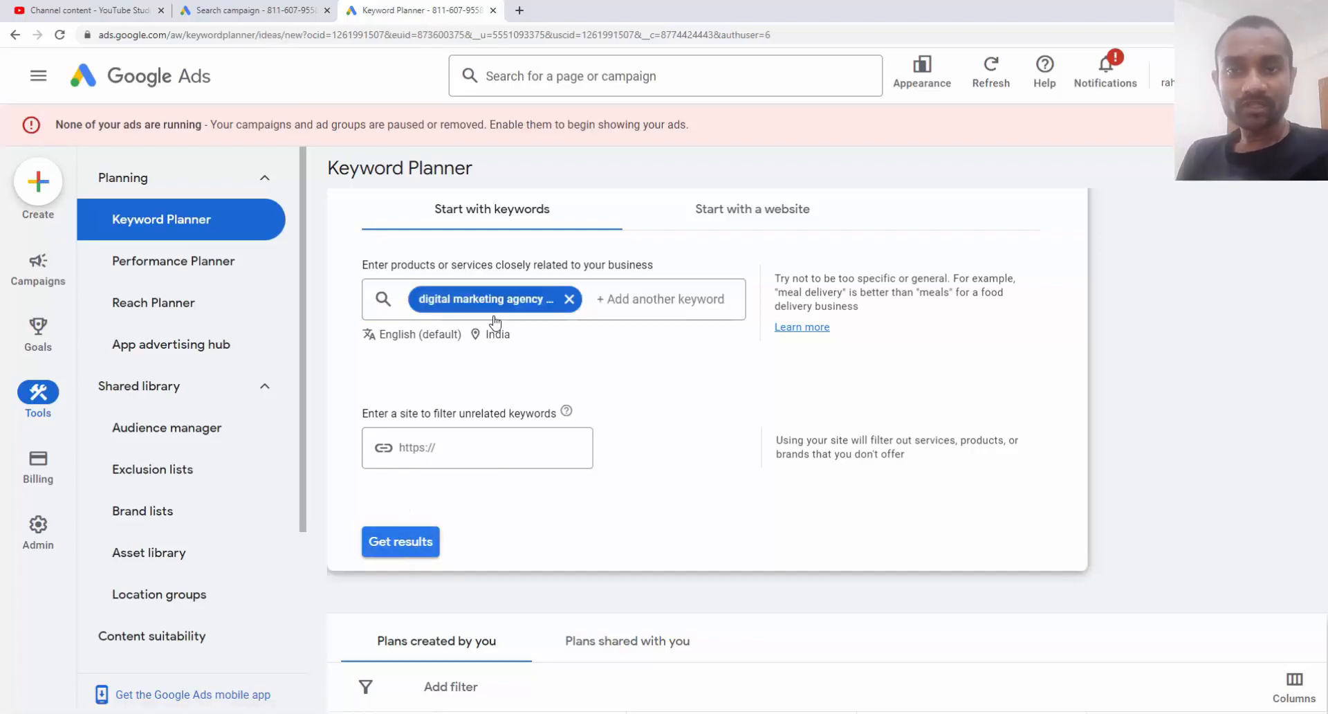
pyautogui.click(405, 541)
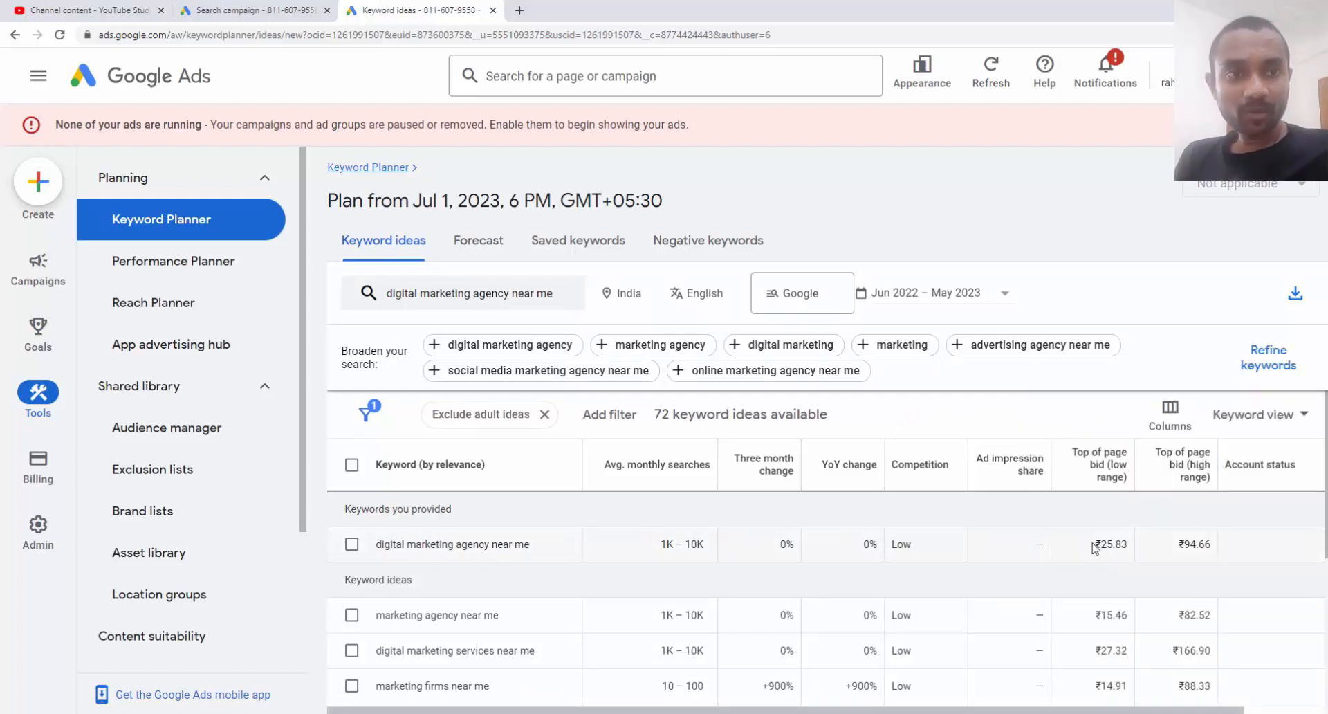
pyautogui.moveTo(1095, 543); pyautogui.dragTo(1215, 548)
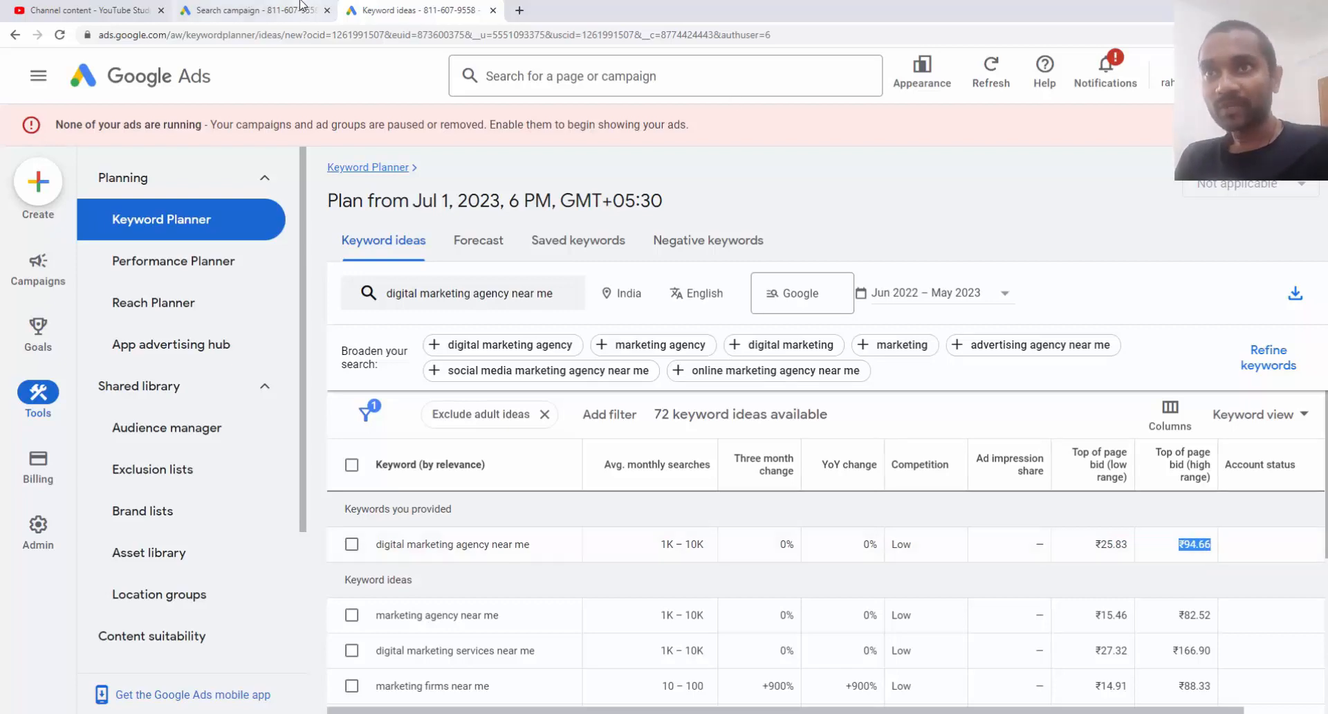
pyautogui.click(256, 11)
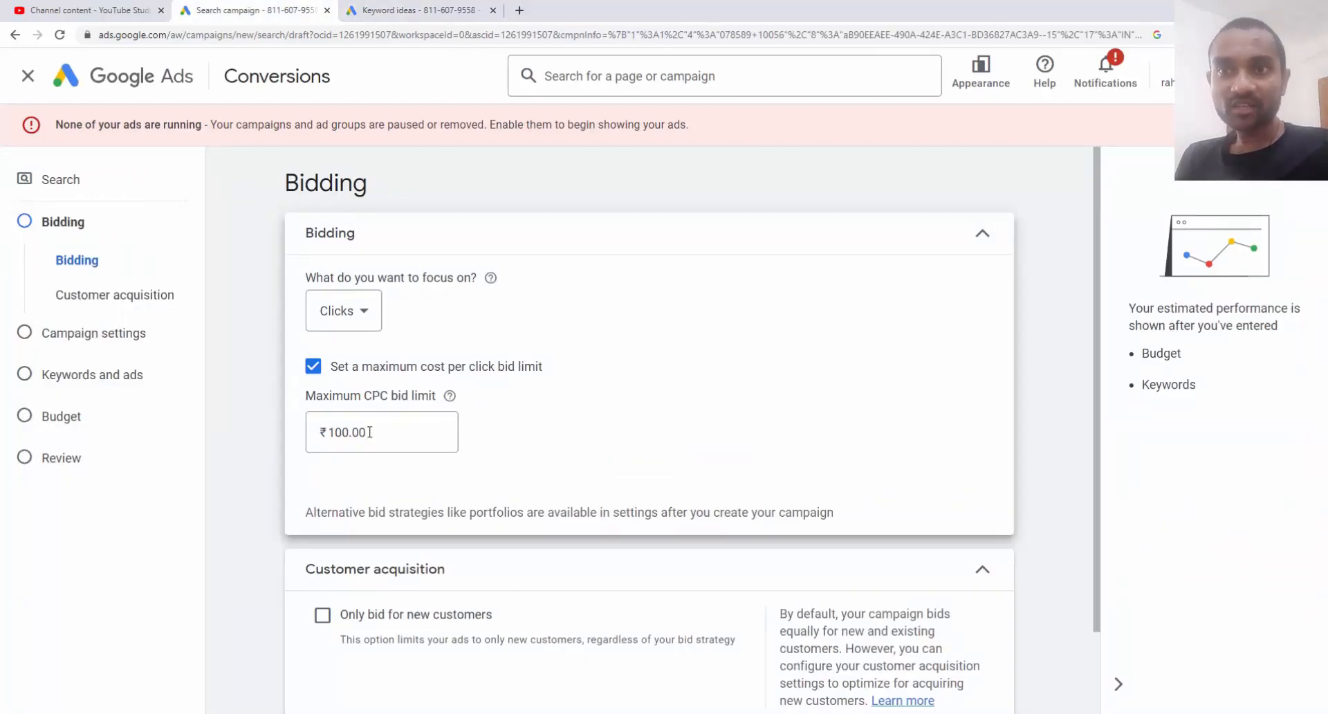
# Lower the maximum CPC bid limit from ₹100 to ₹75 and move on to Campaign settings
pyautogui.moveTo(367, 432); pyautogui.dragTo(327, 433)
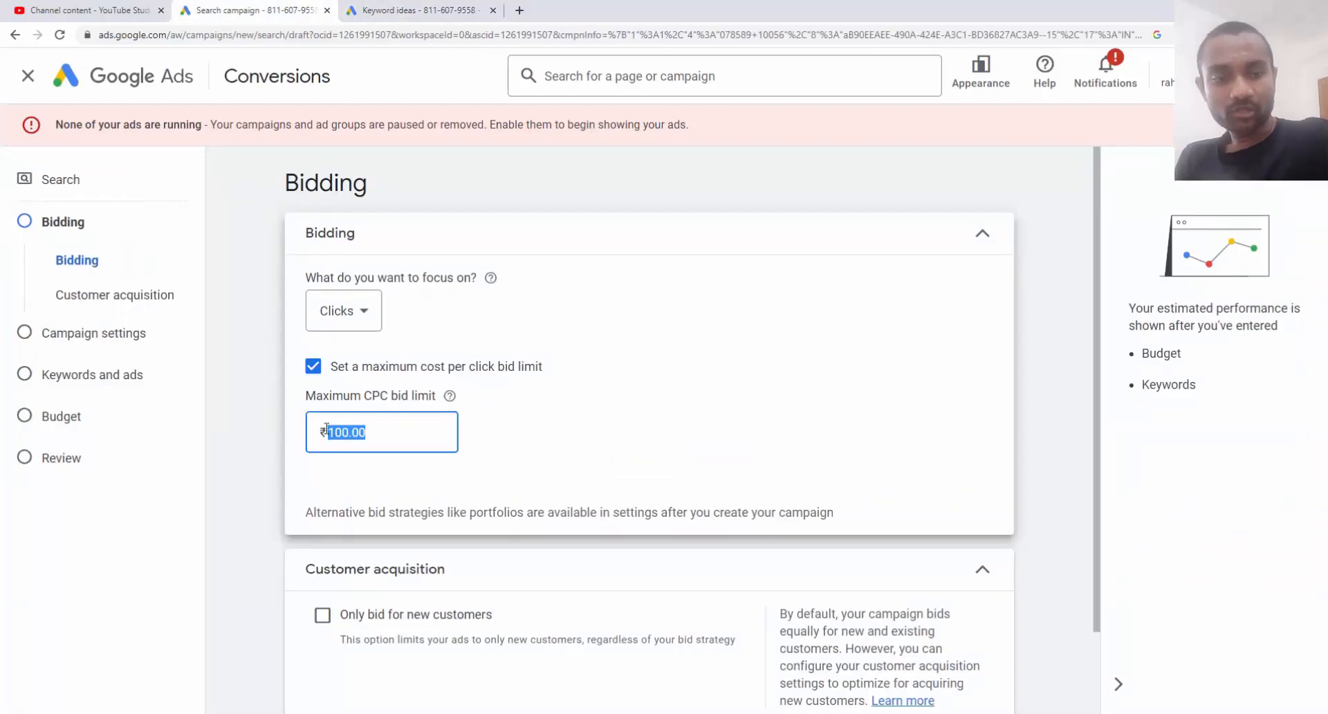
pyautogui.write('75')
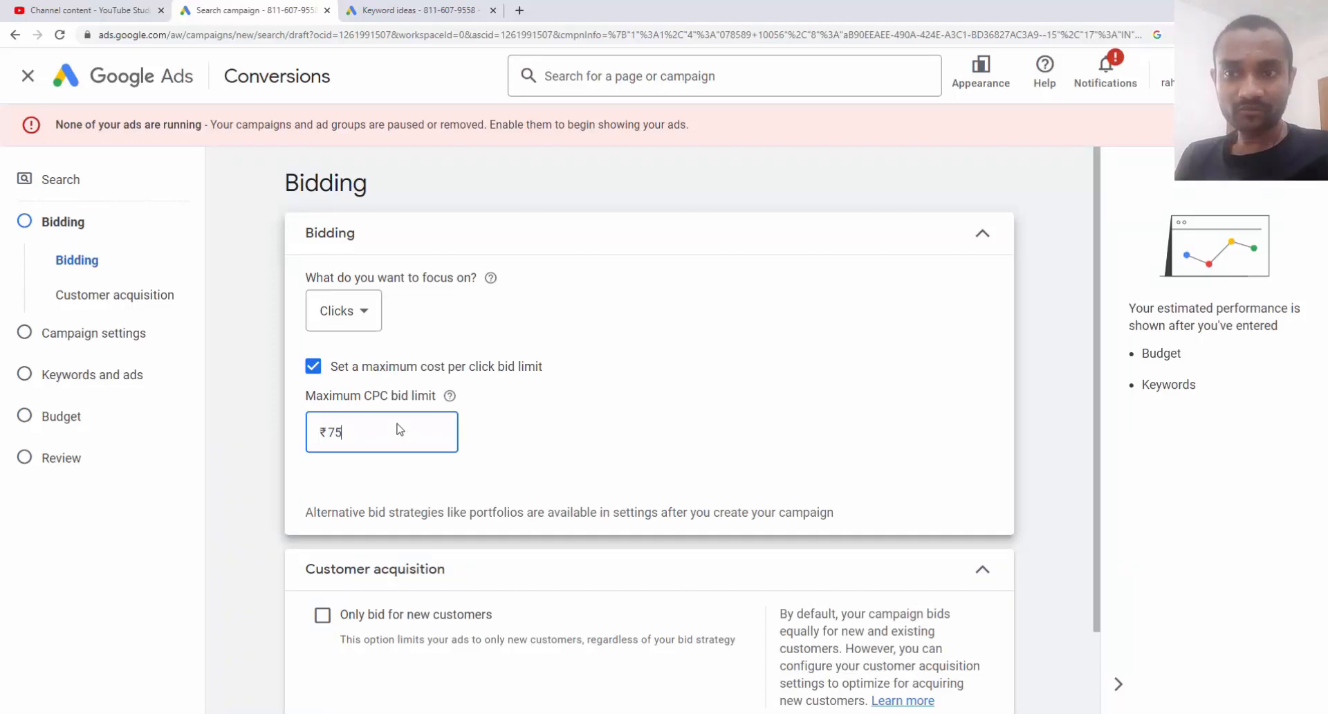
pyautogui.scroll(-2, 399, 430)
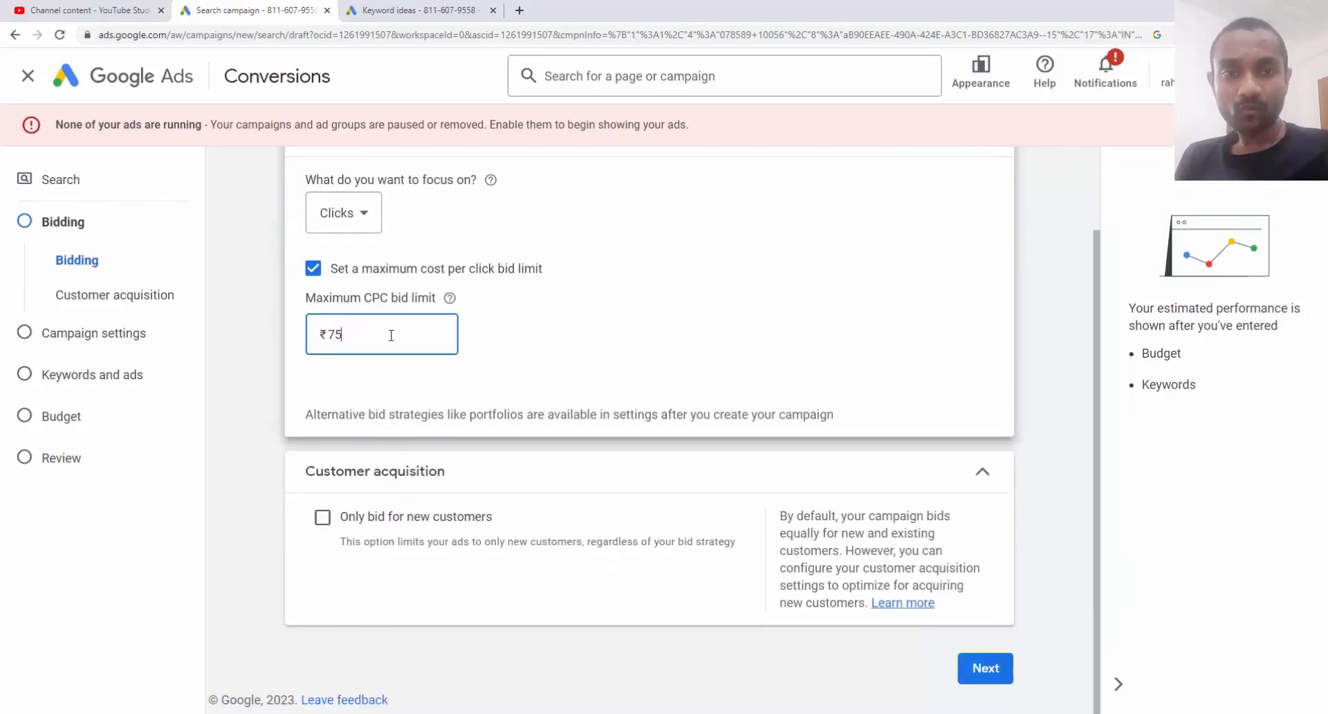
pyautogui.click(998, 678)
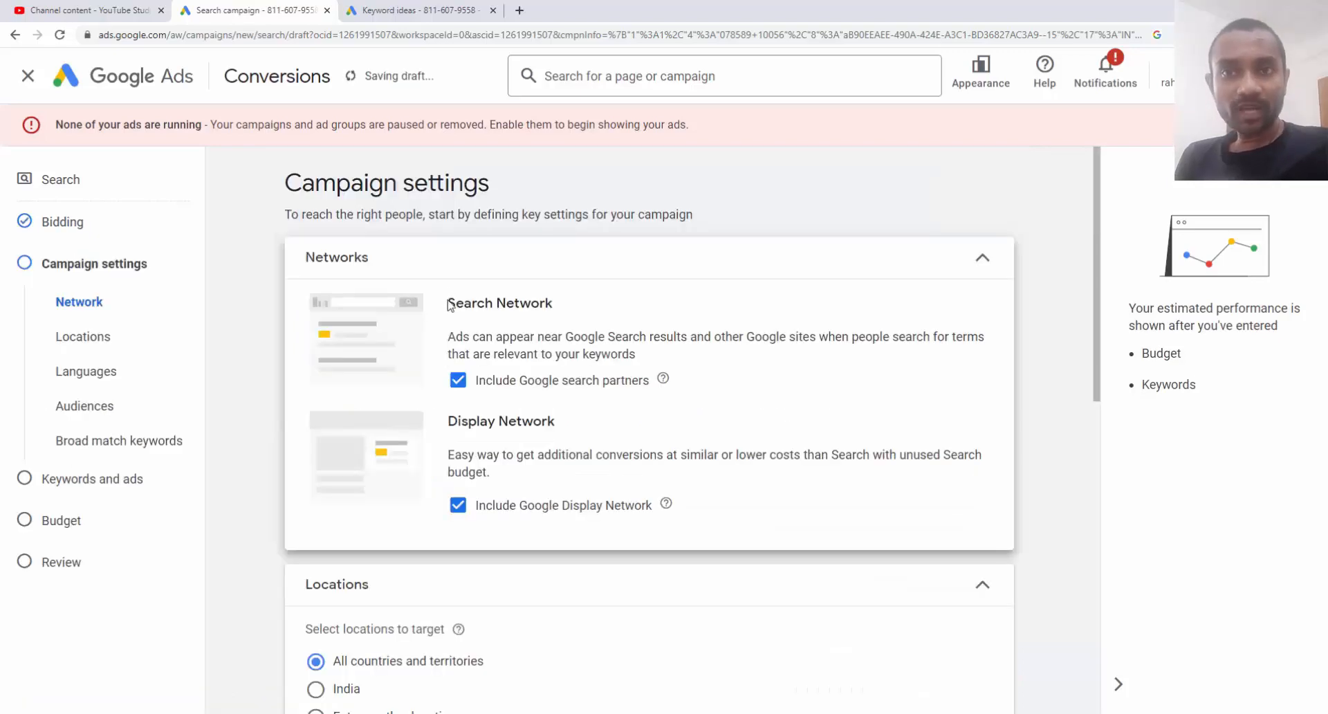
# Exclude the Google Display Network from the campaign's networks
pyautogui.moveTo(447, 305); pyautogui.dragTo(554, 304)
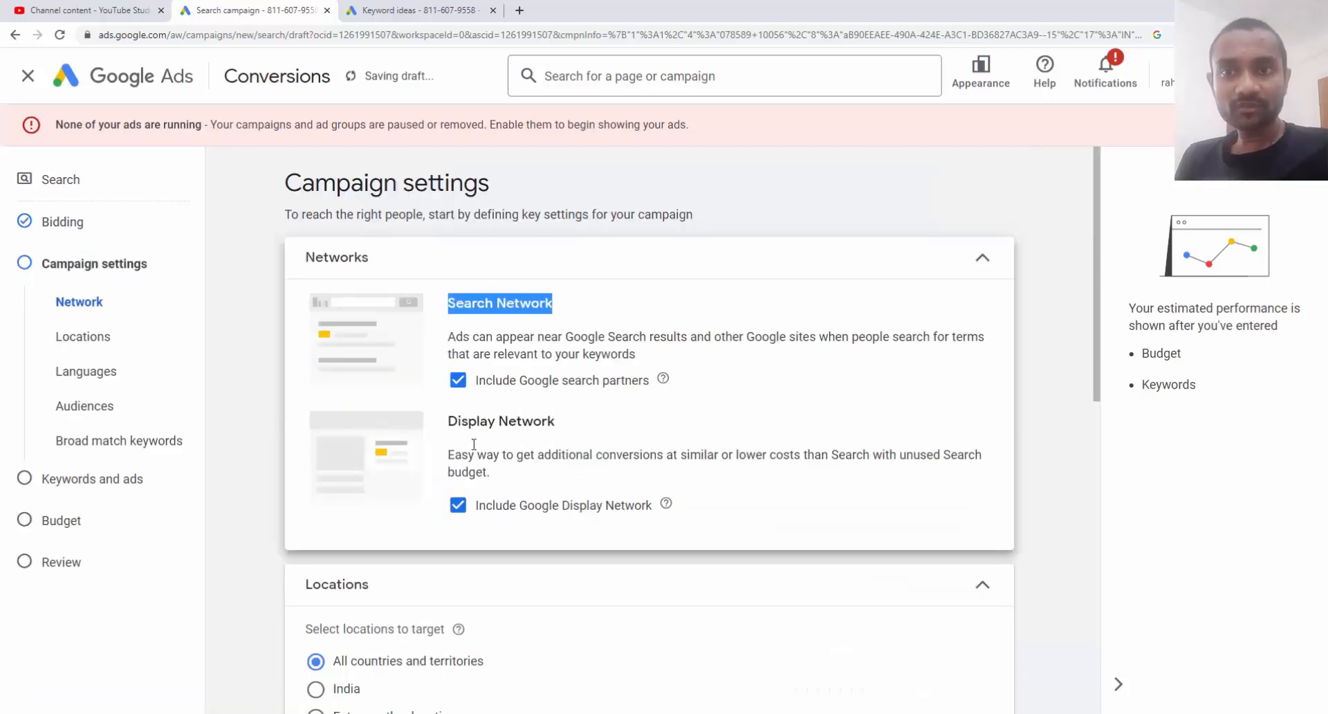
pyautogui.click(463, 512)
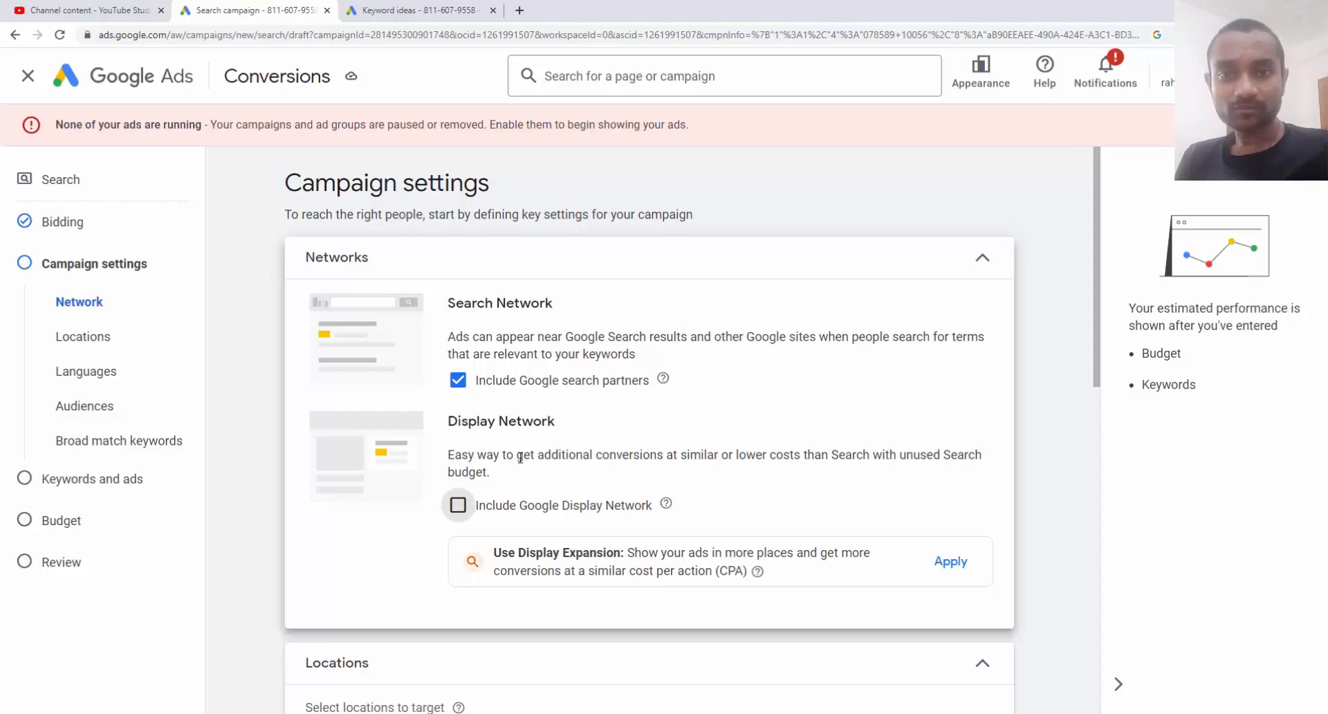
pyautogui.scroll(-6, 521, 457)
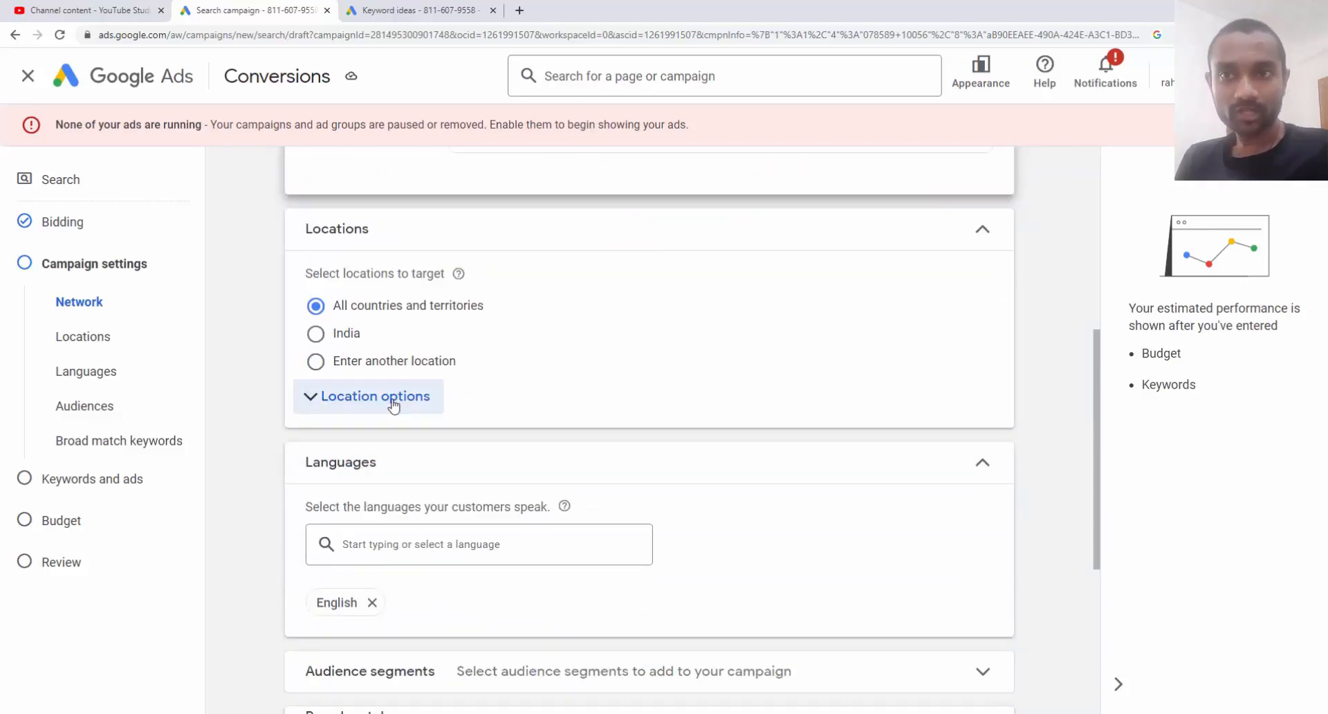
# Target a 20 mi radius around Dubai via advanced location search
pyautogui.click(371, 410)
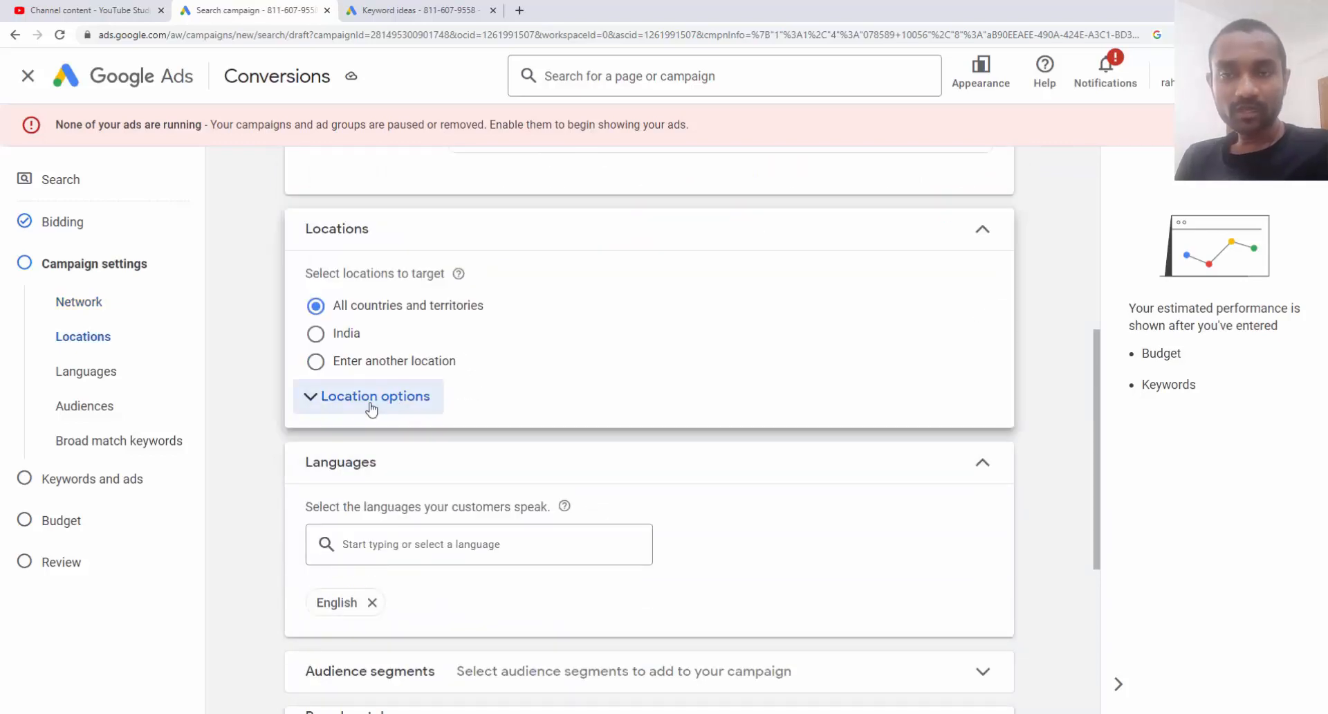
pyautogui.click(388, 371)
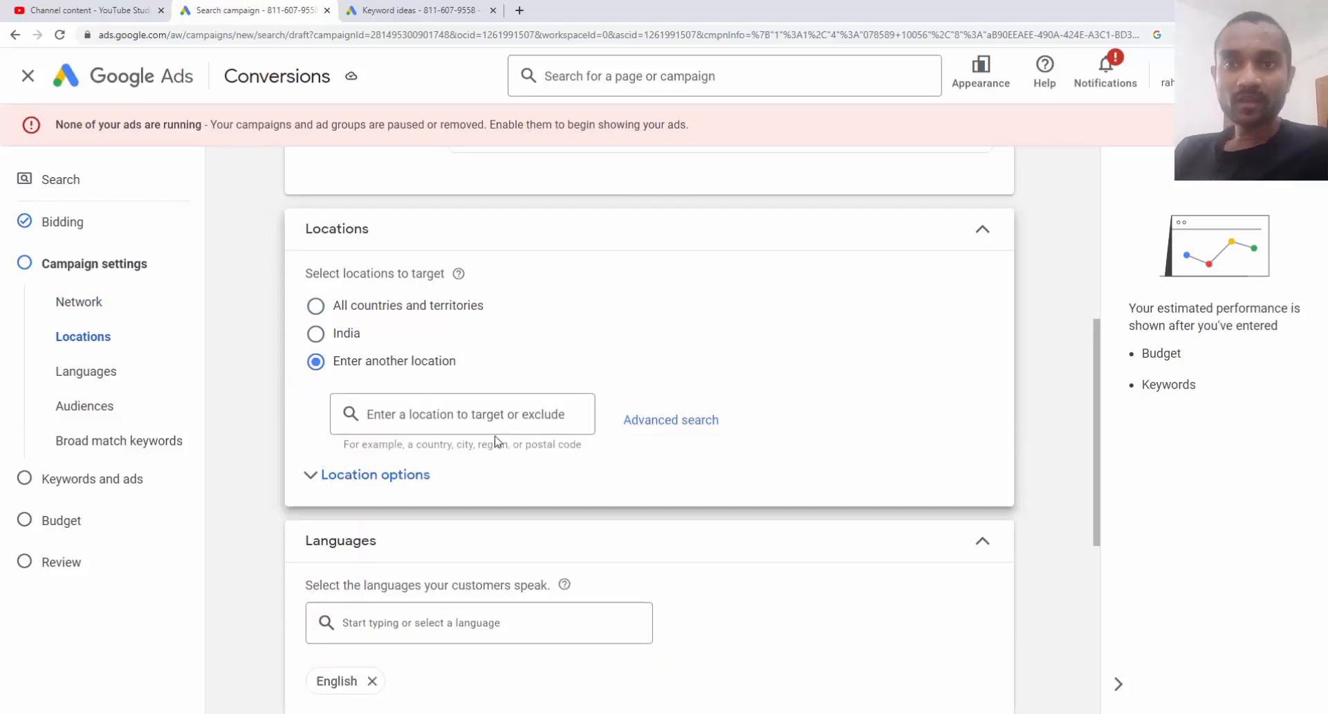
pyautogui.click(654, 423)
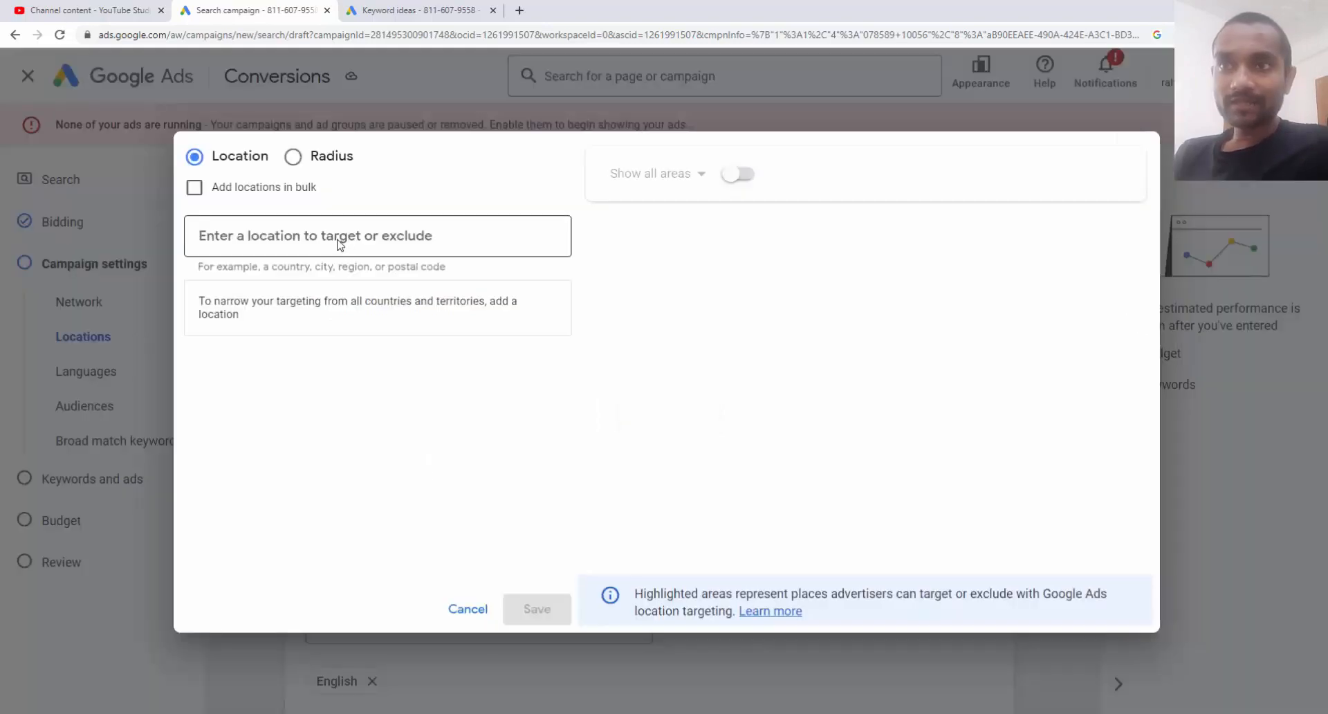
pyautogui.click(293, 158)
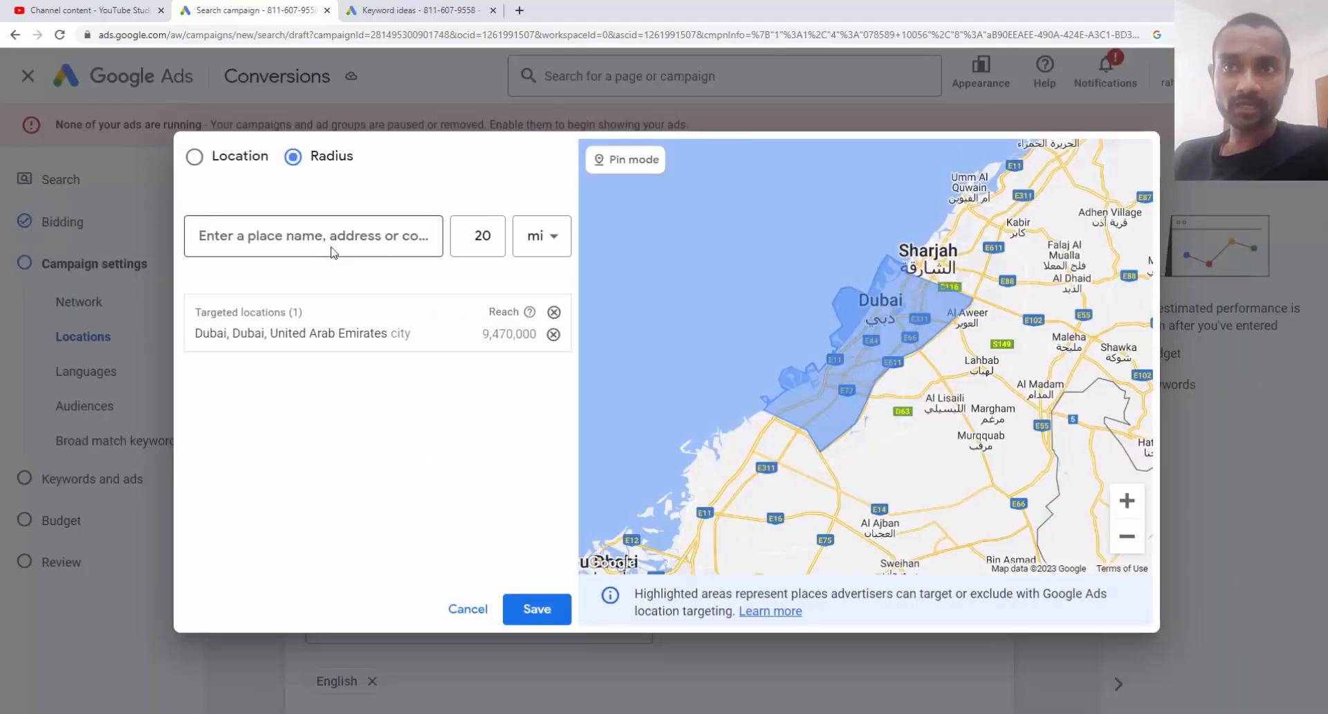
pyautogui.click(317, 237)
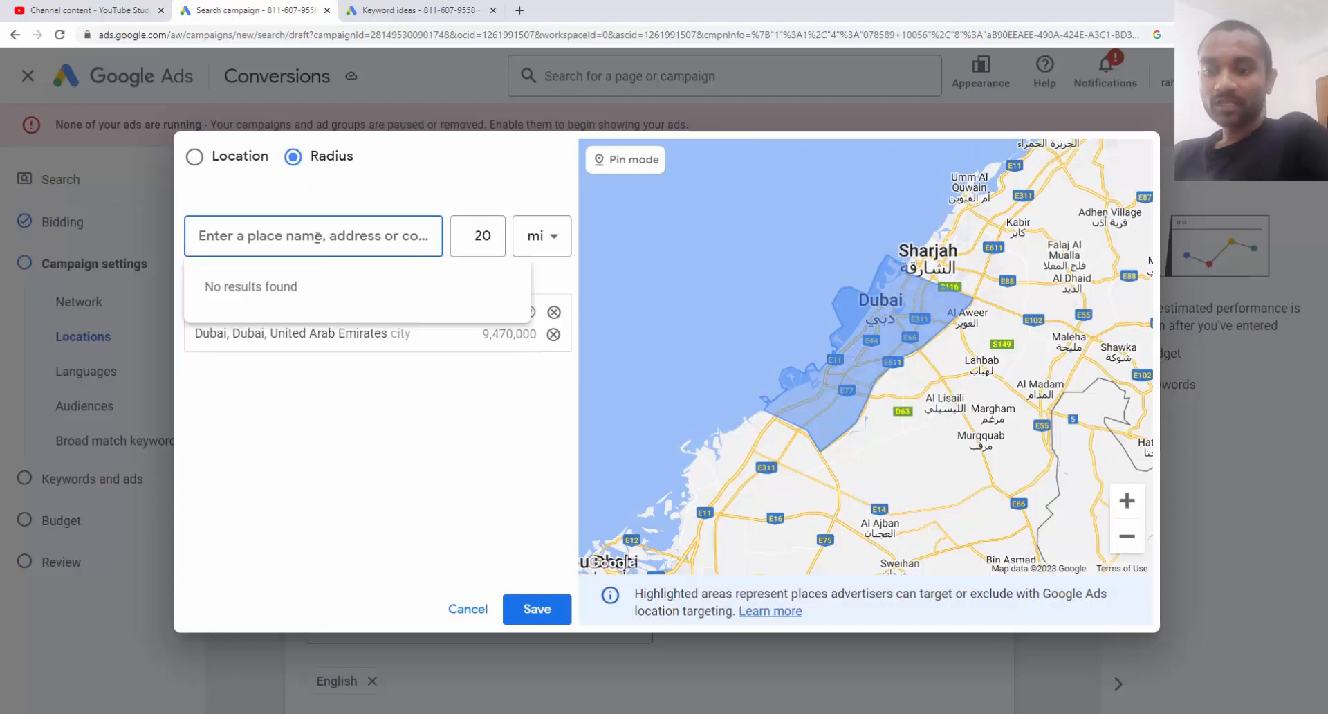
pyautogui.write('dubai')
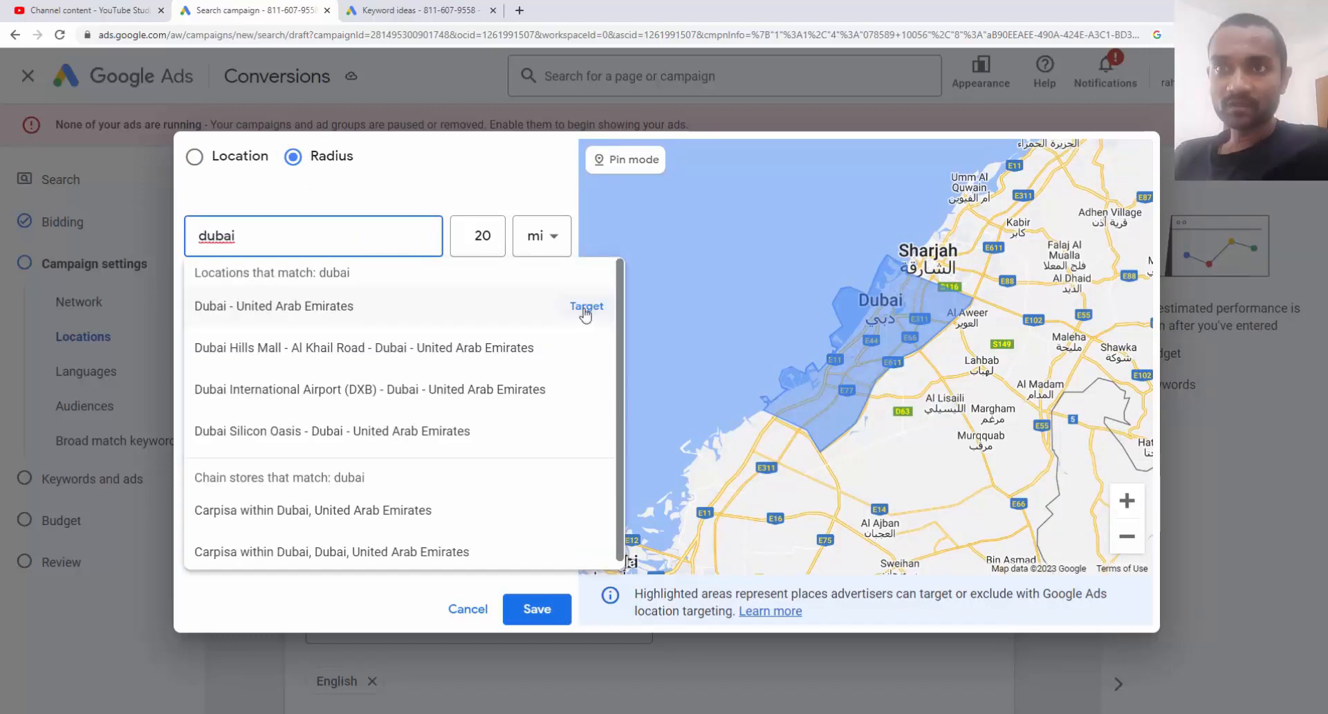
pyautogui.click(584, 313)
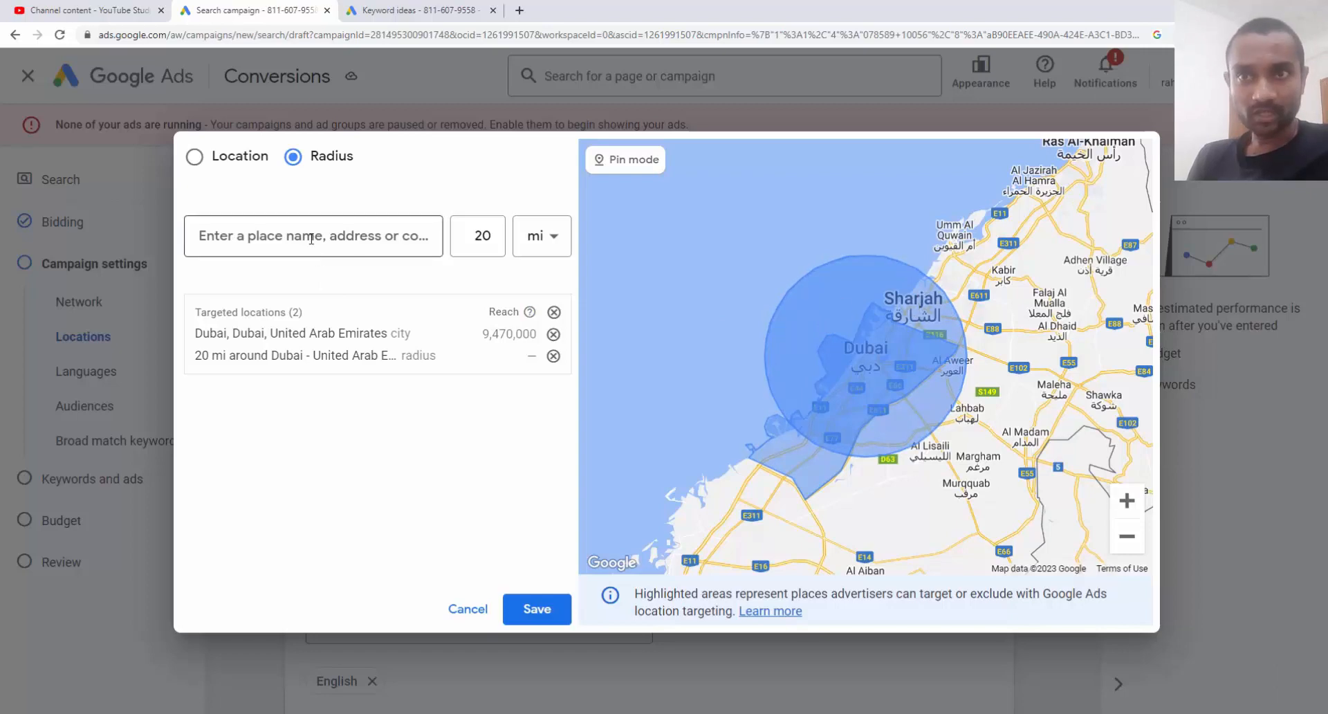
# Exclude Sharjah city and save the locations
pyautogui.click(207, 160)
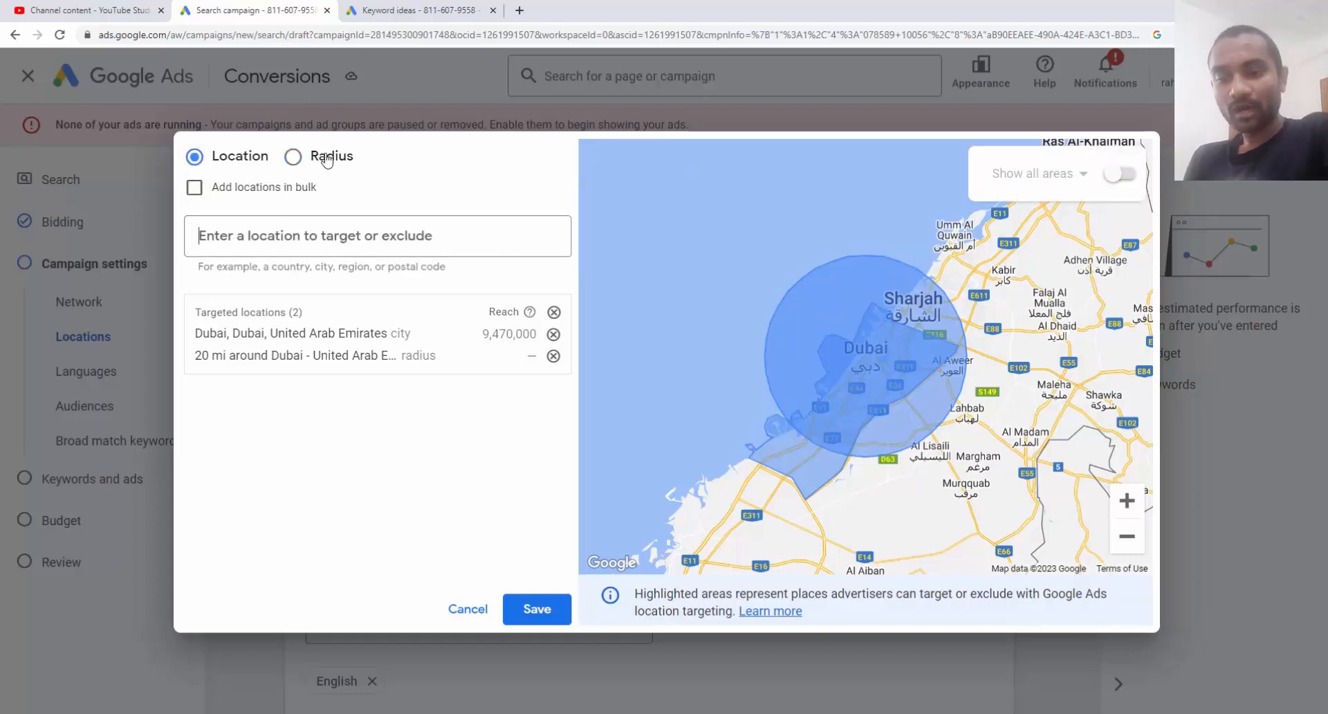
pyautogui.write('sharj')
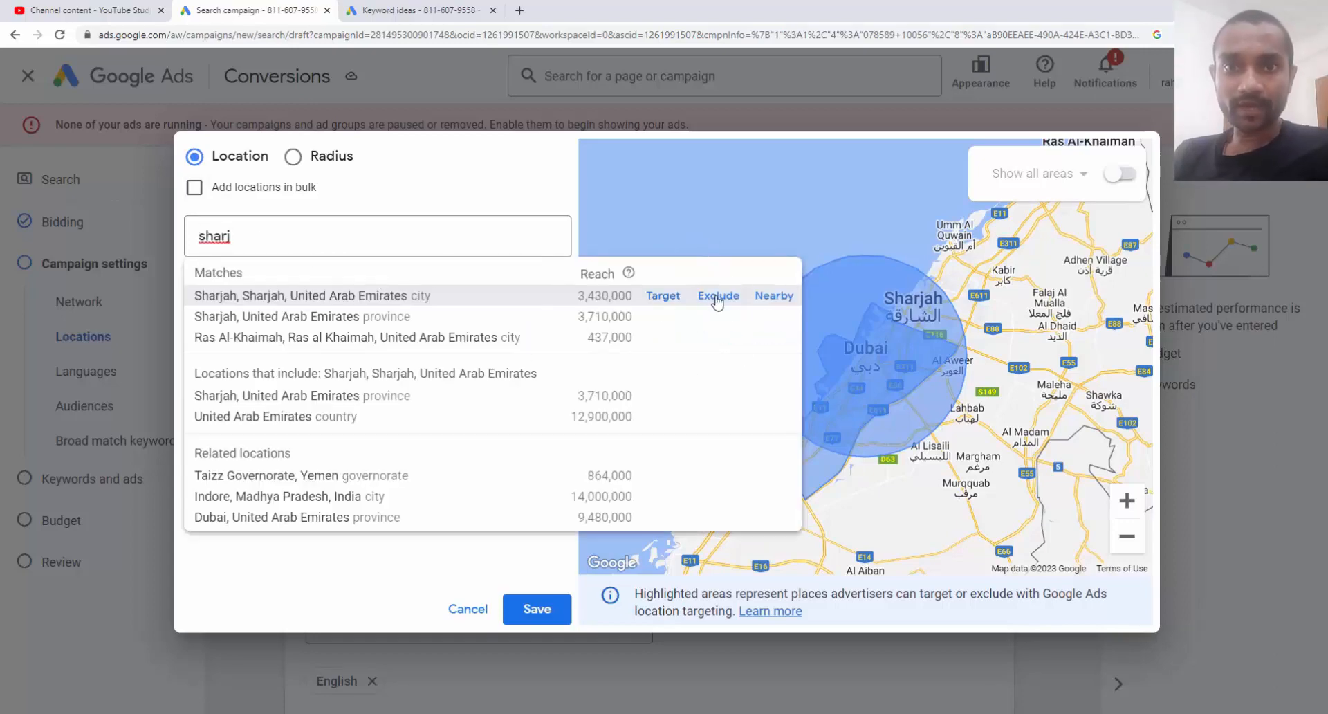
pyautogui.click(718, 298)
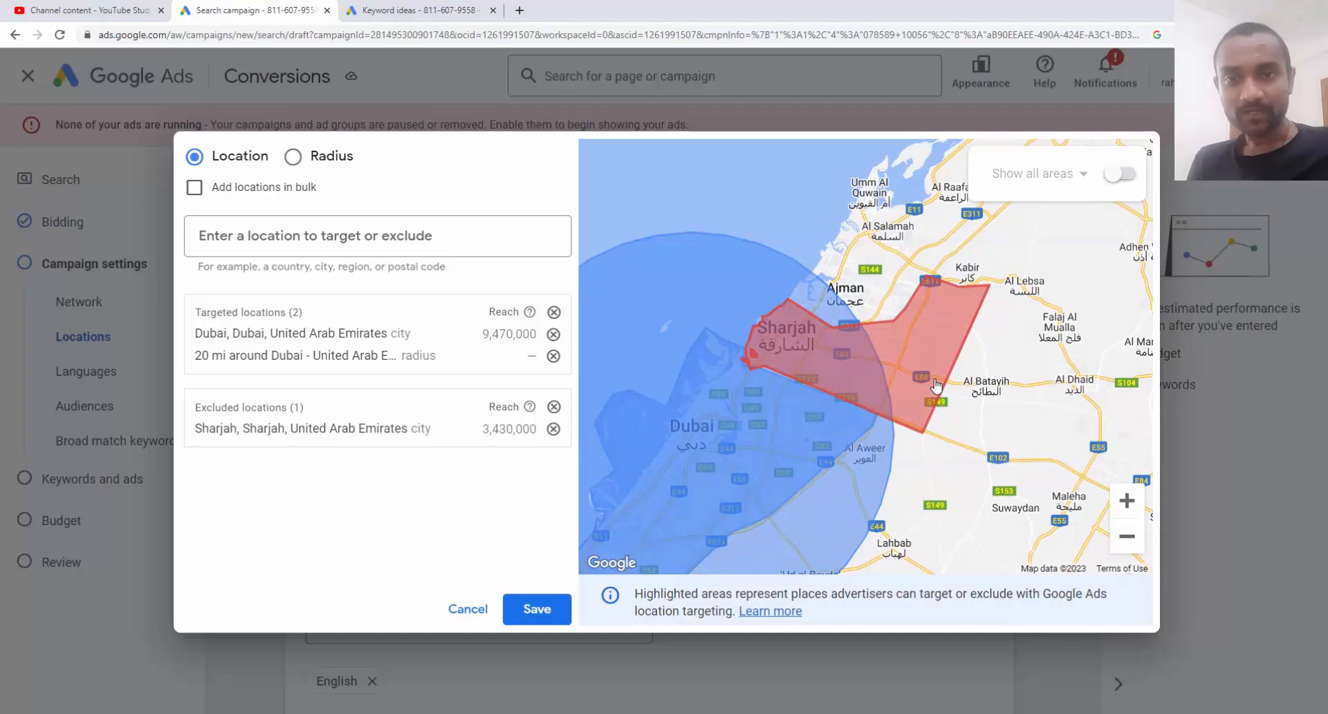
pyautogui.click(538, 622)
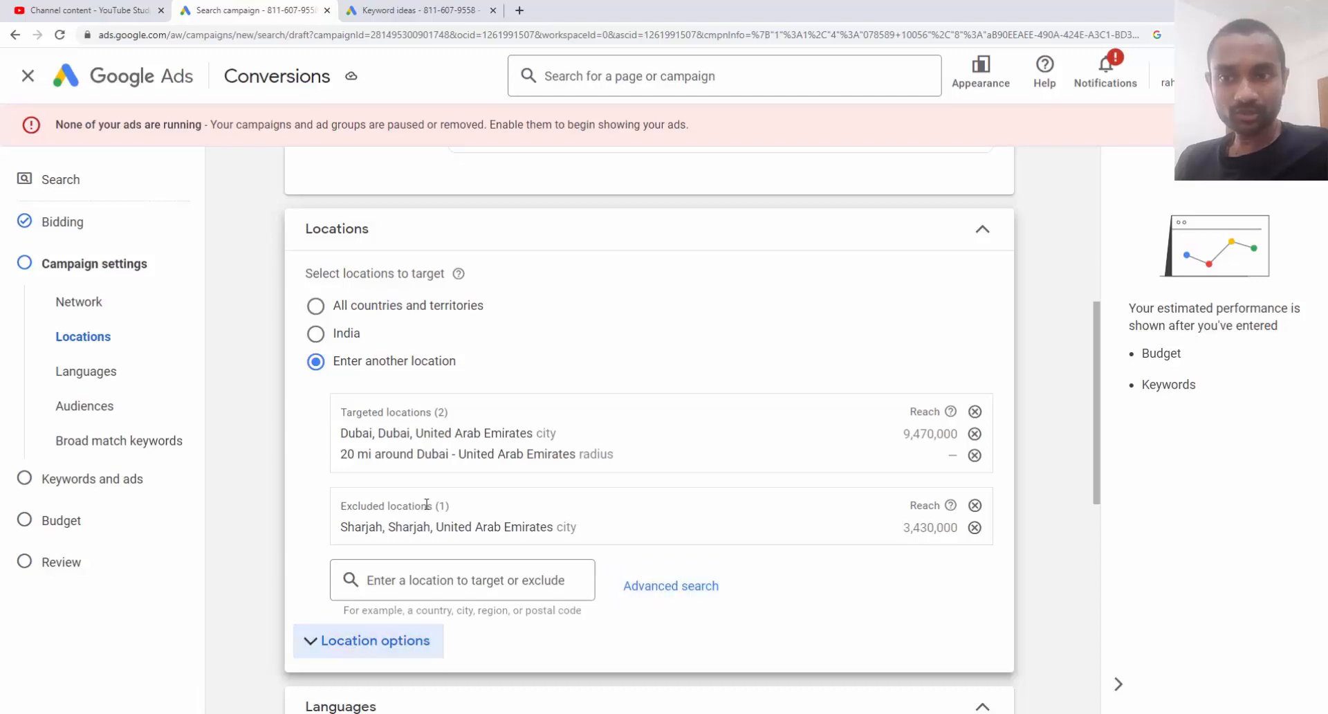
pyautogui.click(356, 650)
pyautogui.scroll(-5, 450, 373)
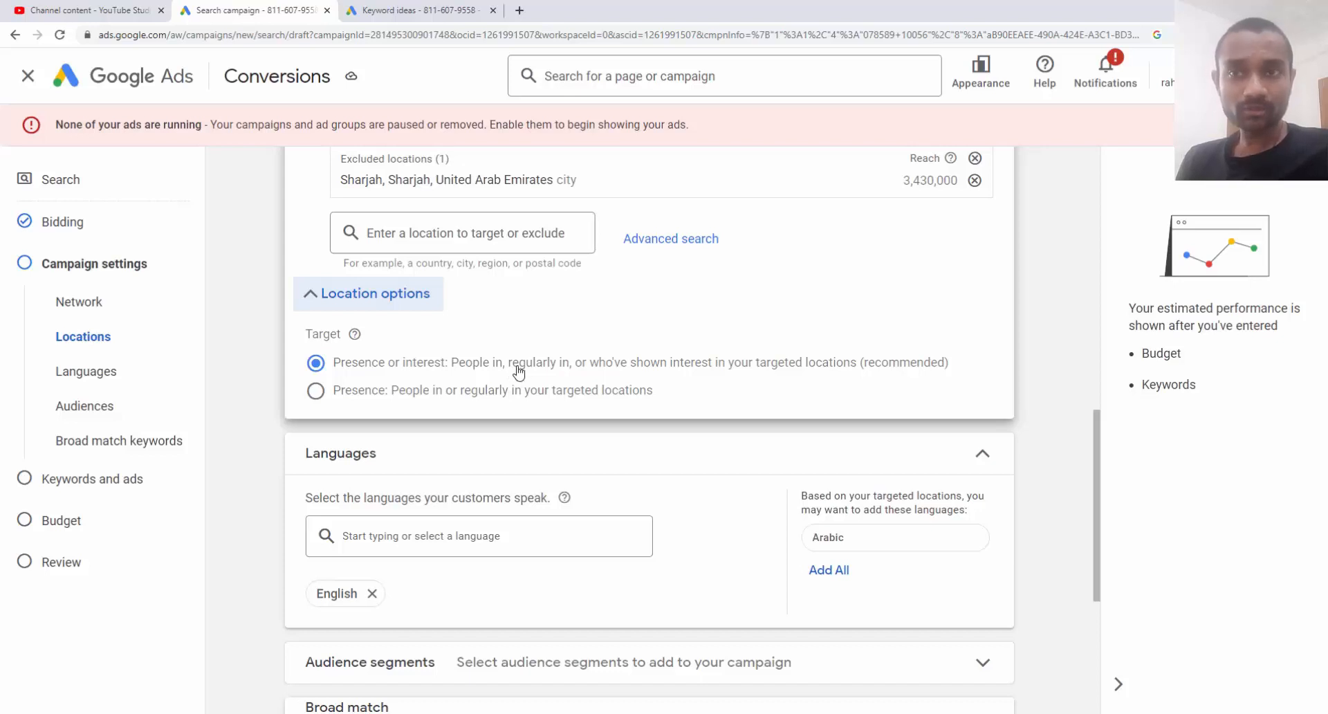
pyautogui.click(509, 404)
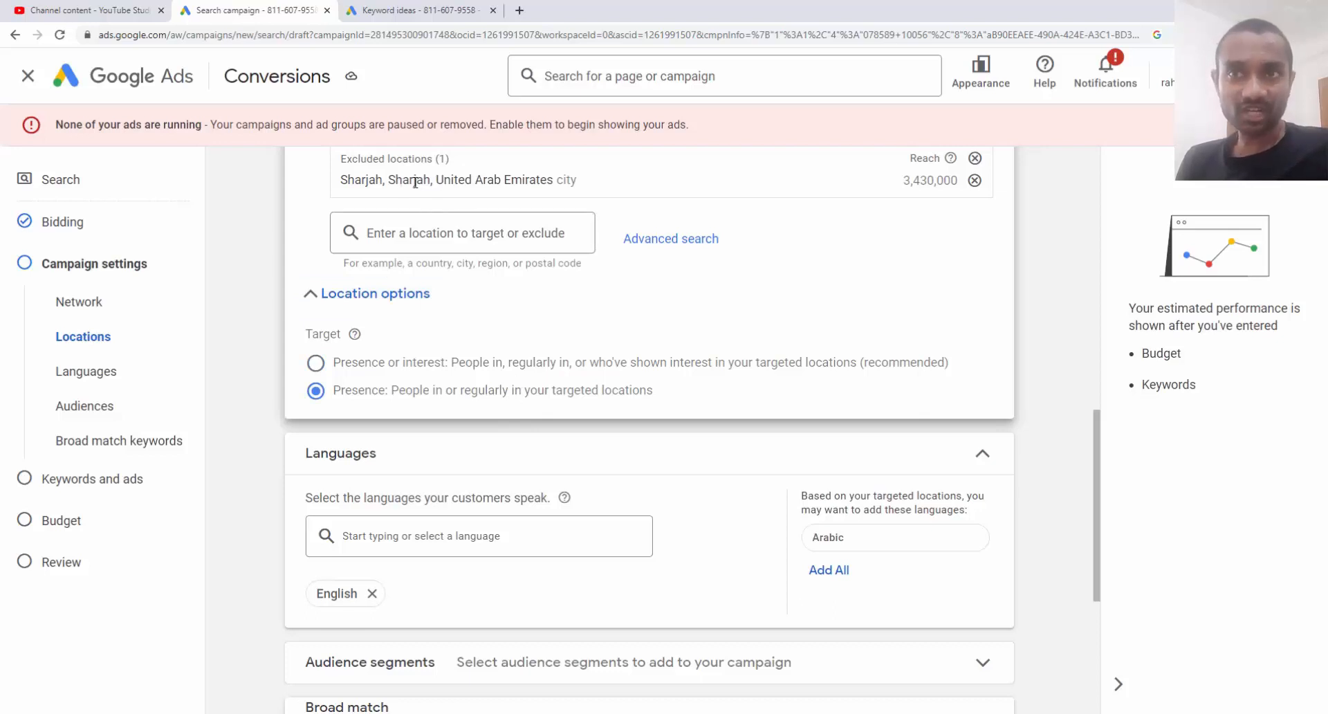
pyautogui.scroll(1, 415, 182)
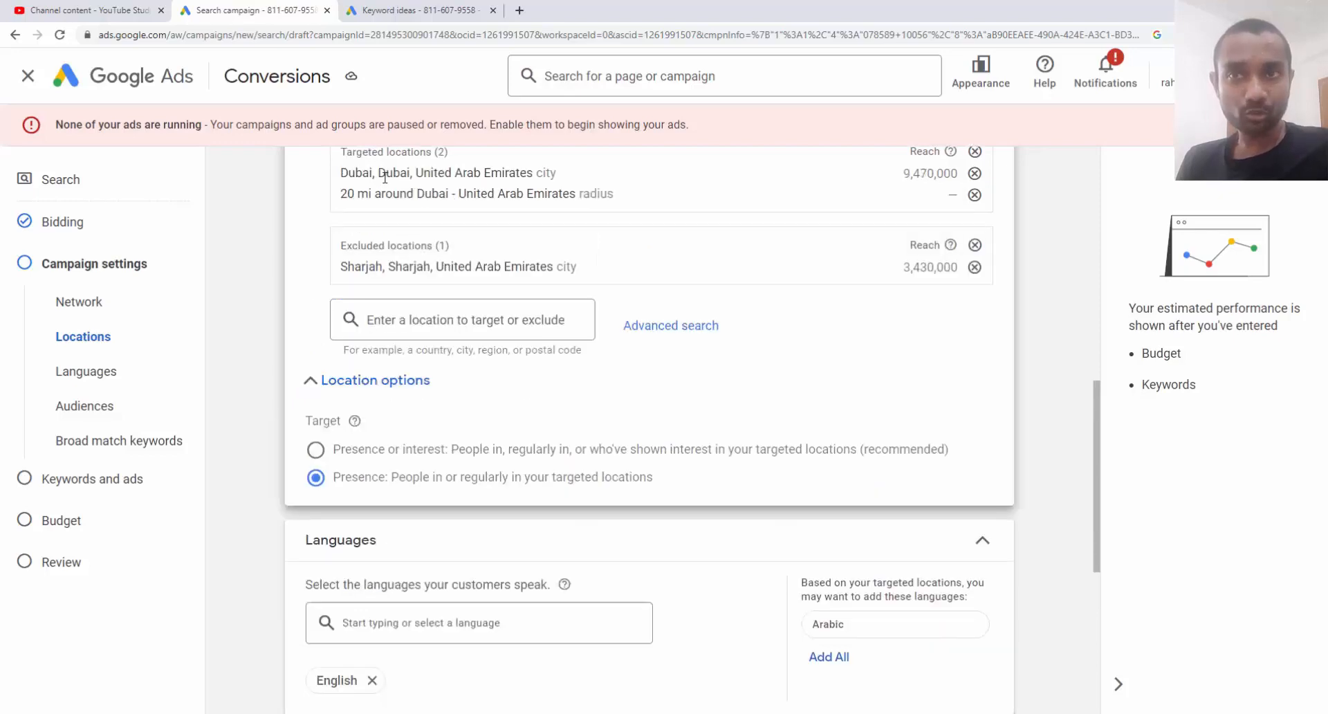
pyautogui.moveTo(368, 193); pyautogui.dragTo(465, 201)
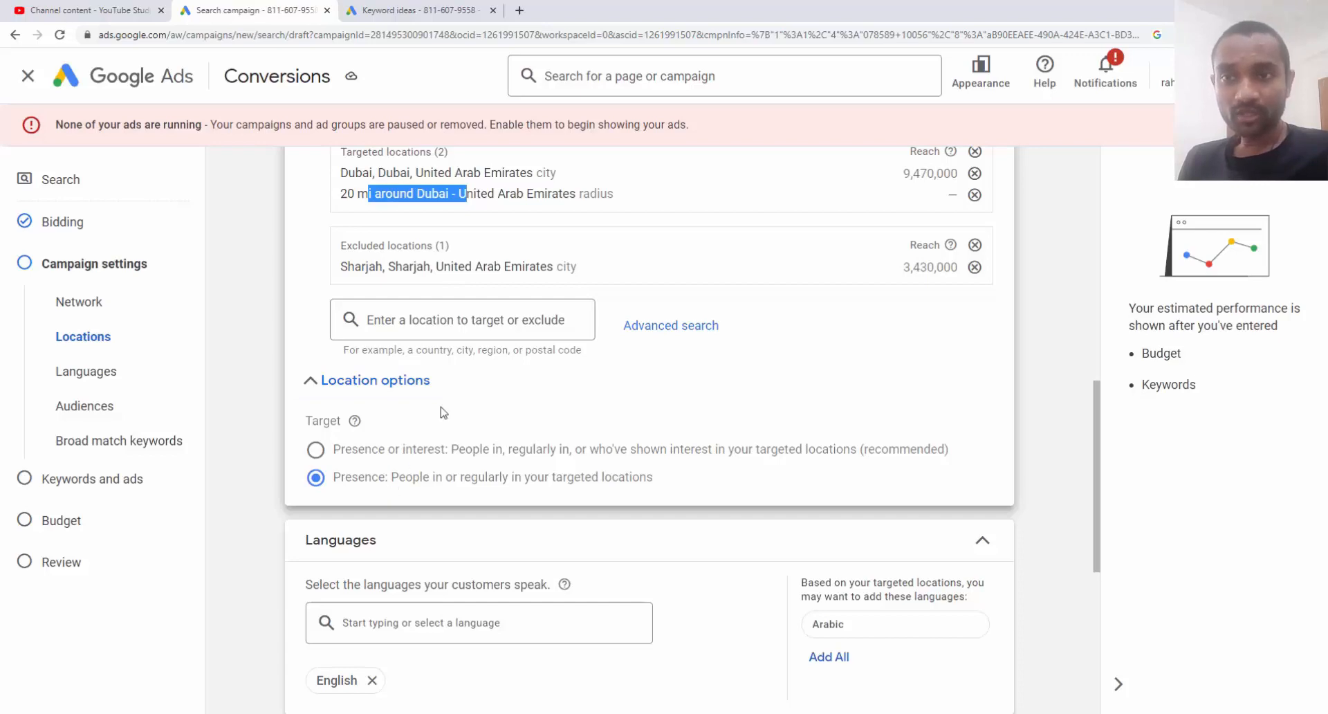
pyautogui.scroll(-5, 442, 408)
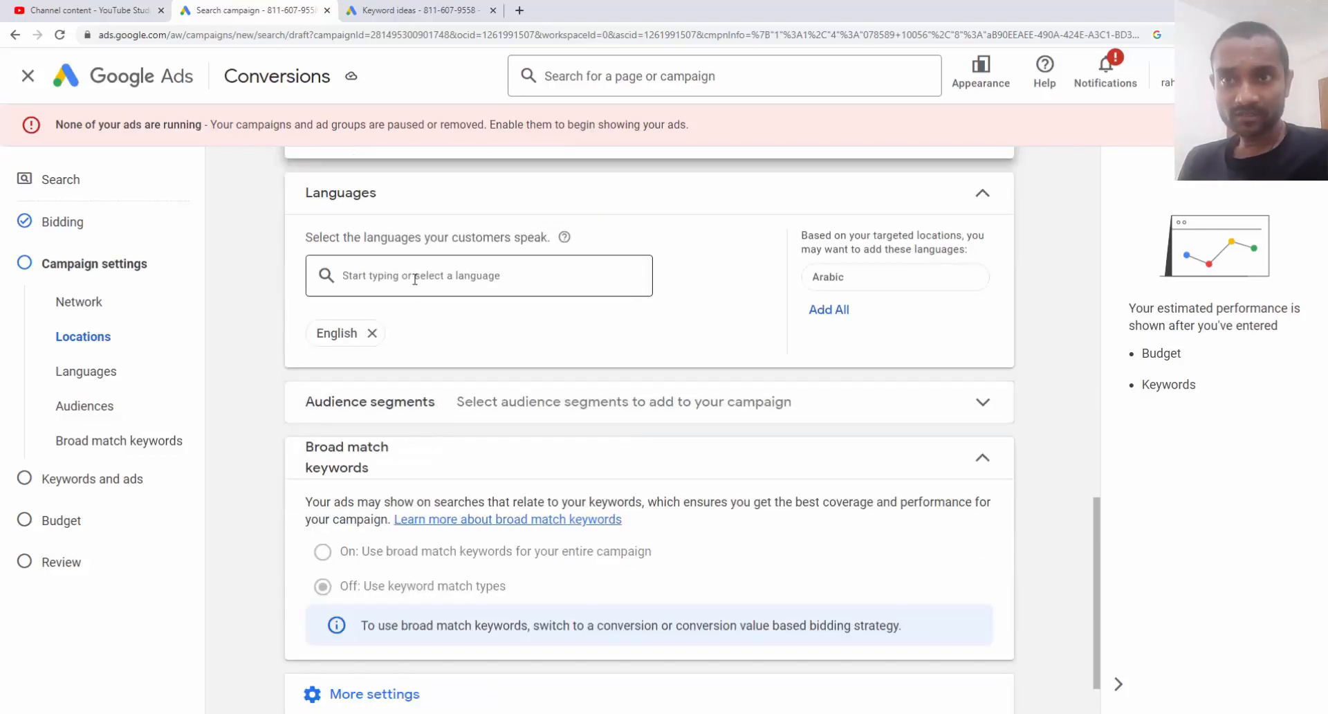
# Set campaign languages to All languages by clearing English and Arabic, then open a new Google tab
pyautogui.click(415, 279)
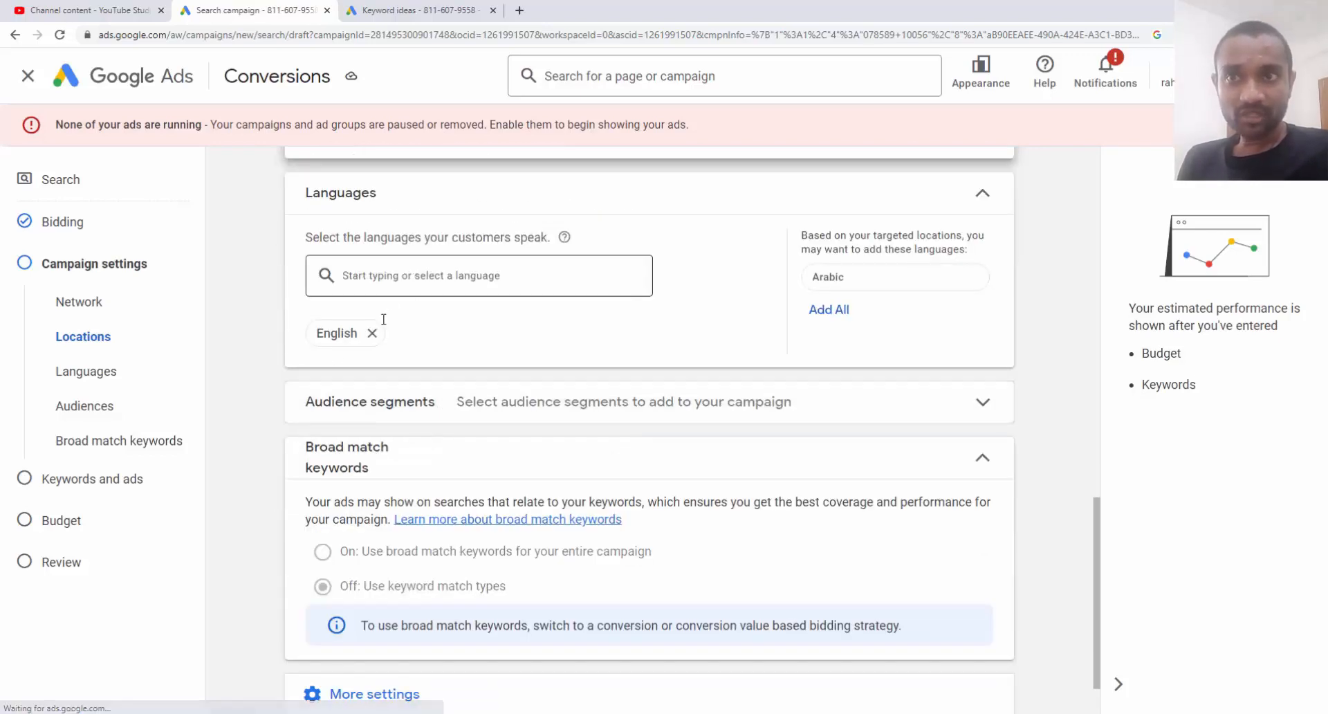
pyautogui.scroll(3, 381, 332)
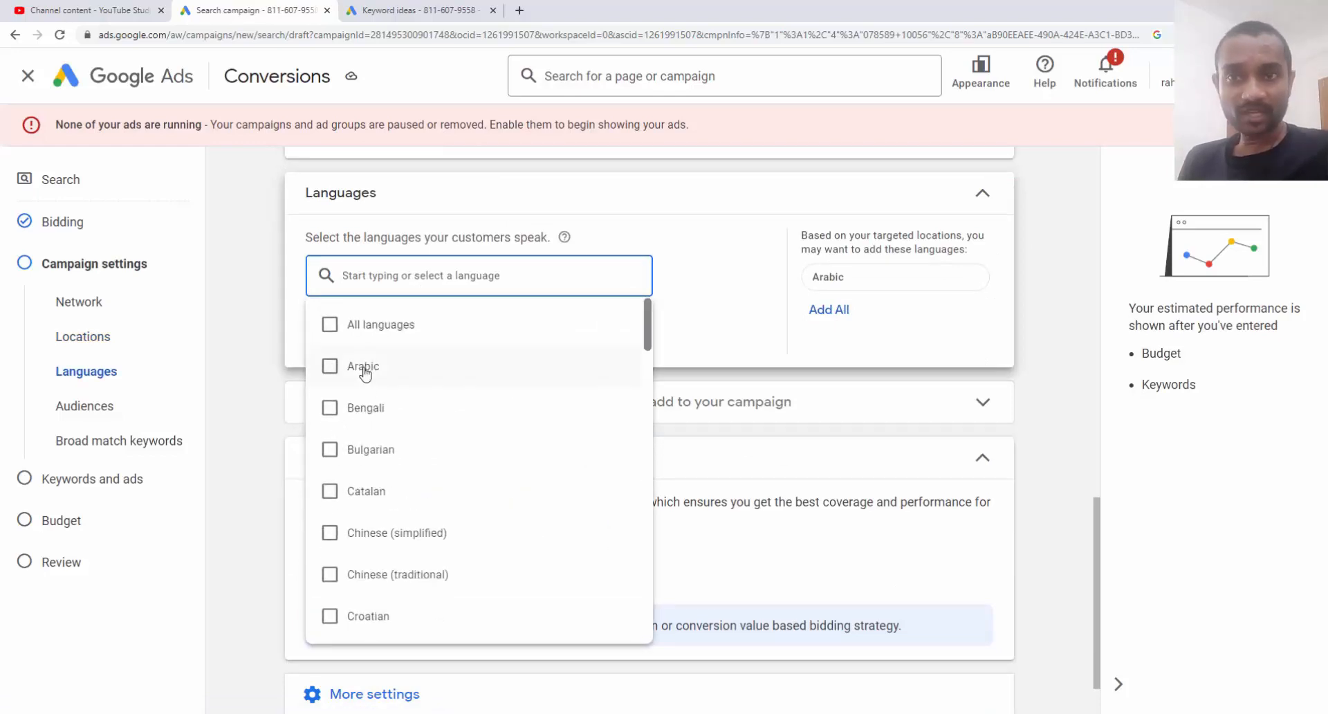
pyautogui.click(365, 370)
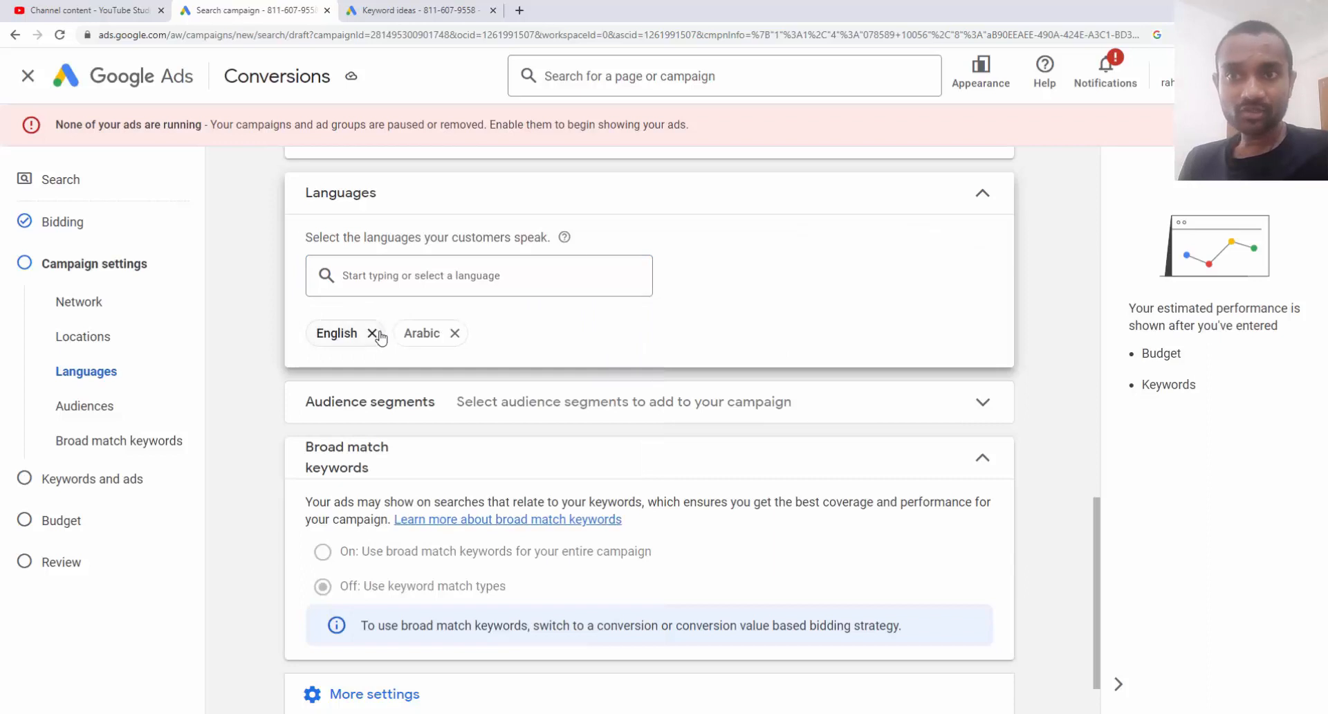
pyautogui.click(454, 333)
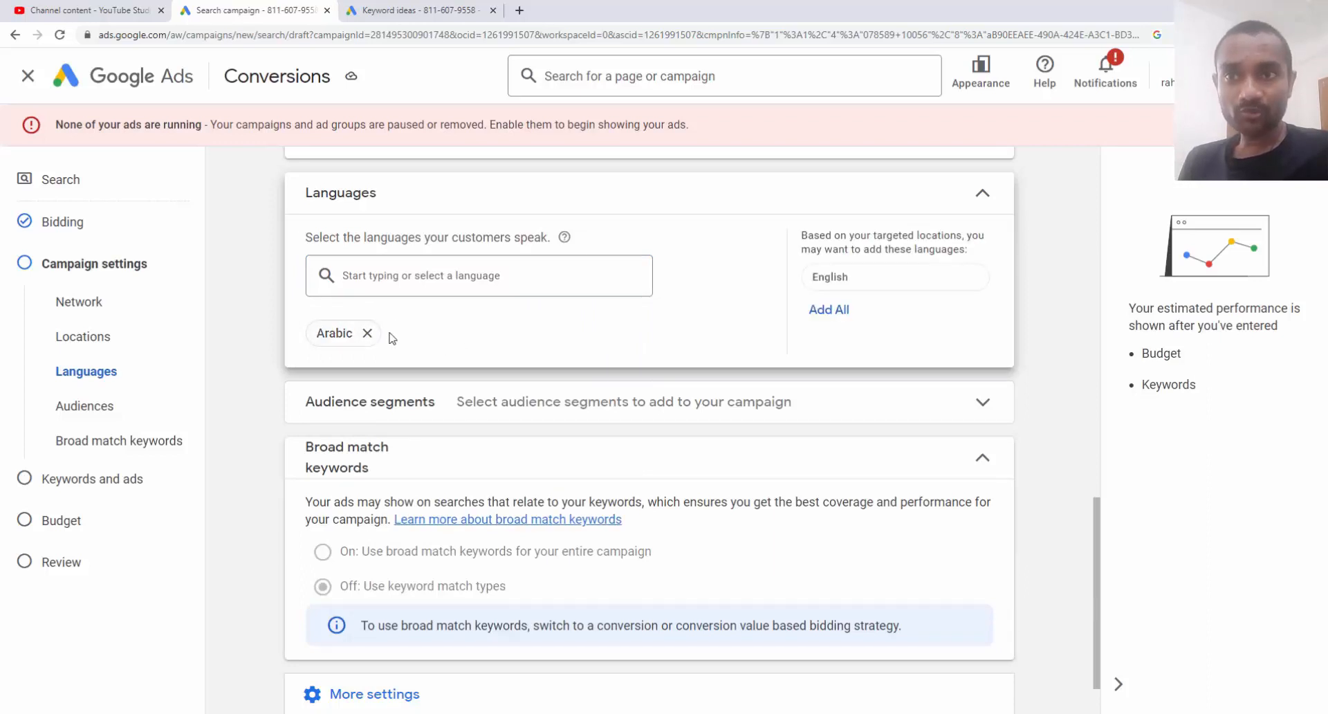
pyautogui.click(372, 332)
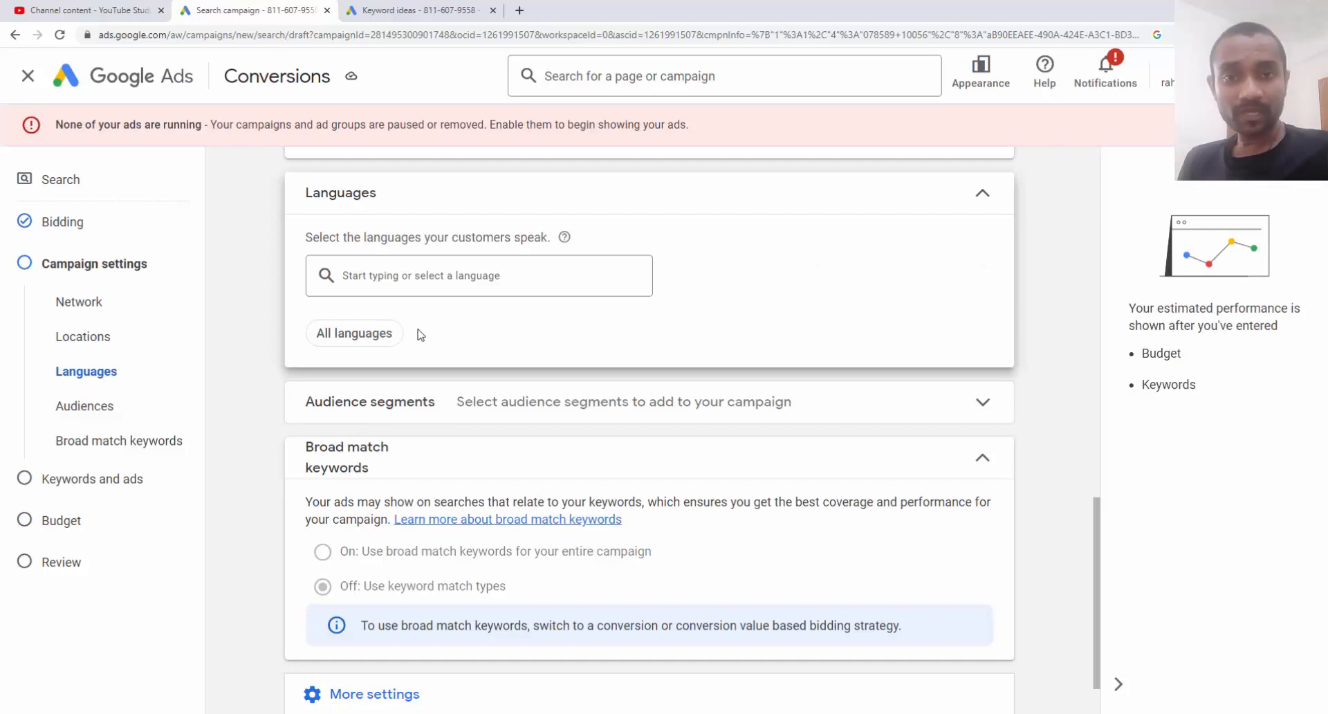
pyautogui.click(520, 11)
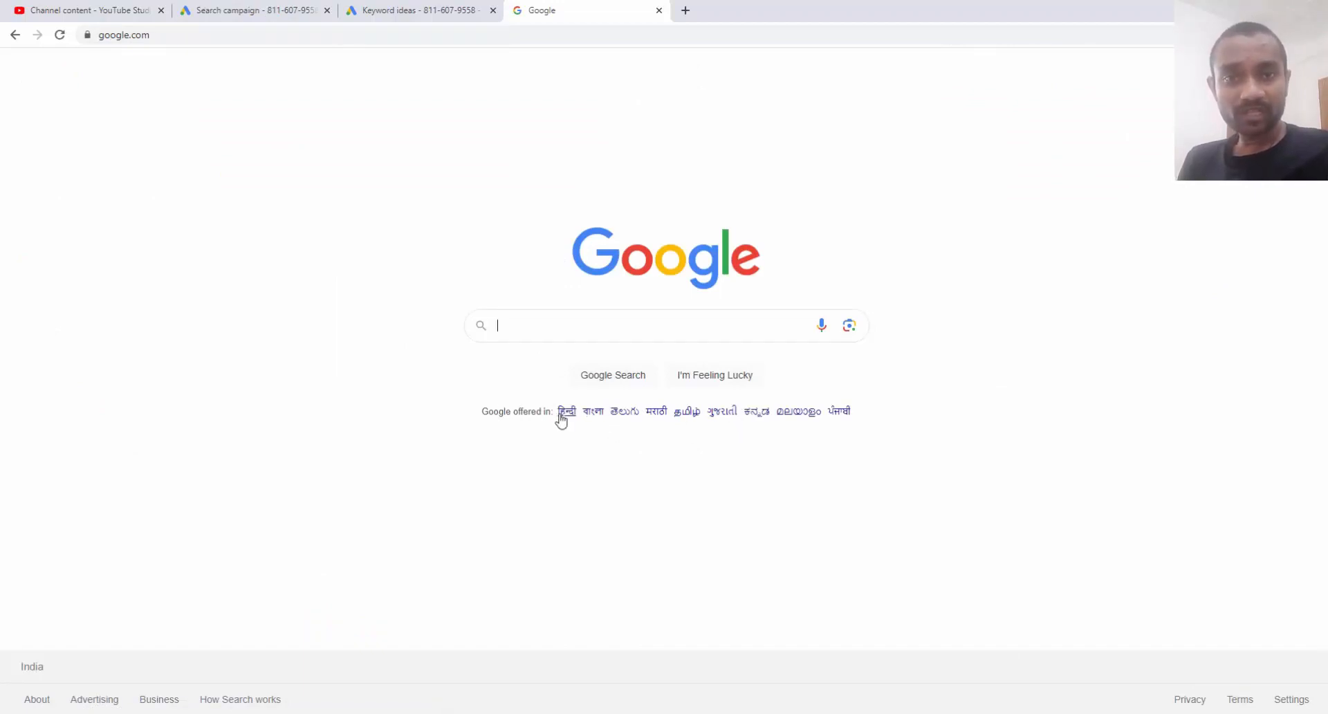
# Cycle through the browser tabs and return to the Search campaign's Languages settings
pyautogui.click(410, 9)
pyautogui.click(248, 6)
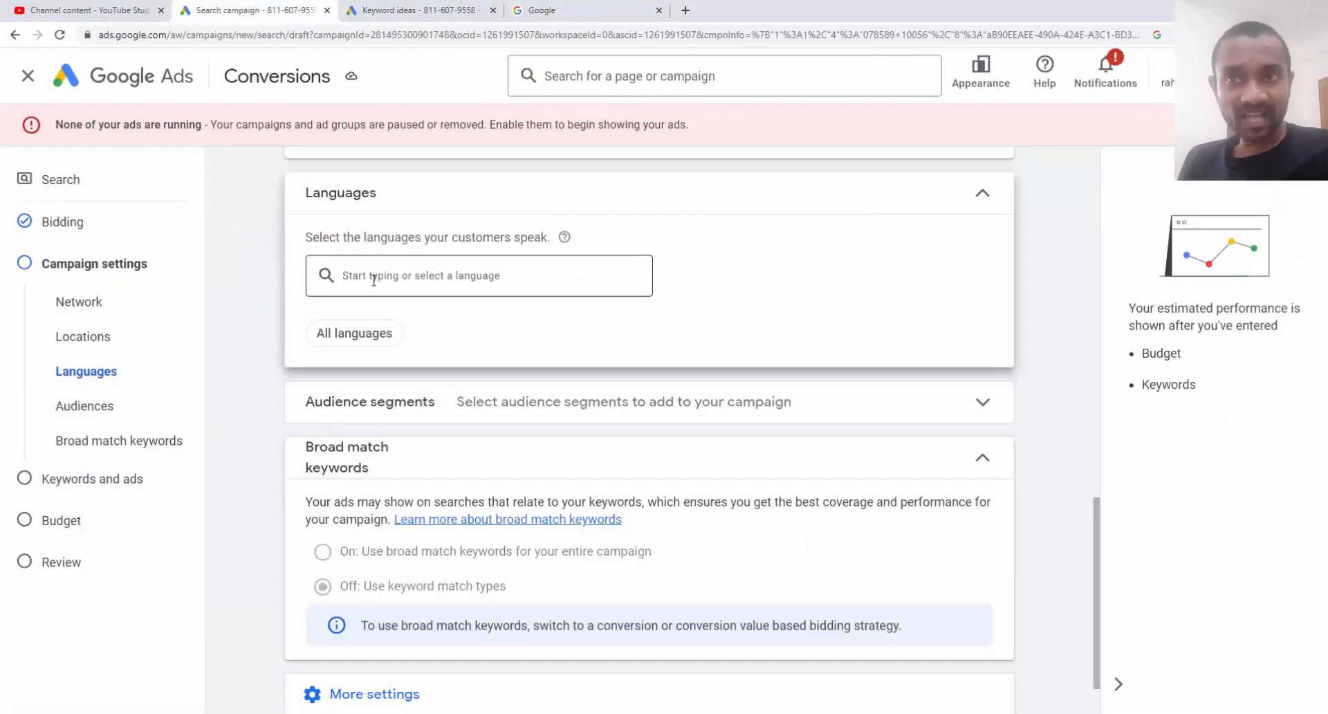
pyautogui.click(611, 10)
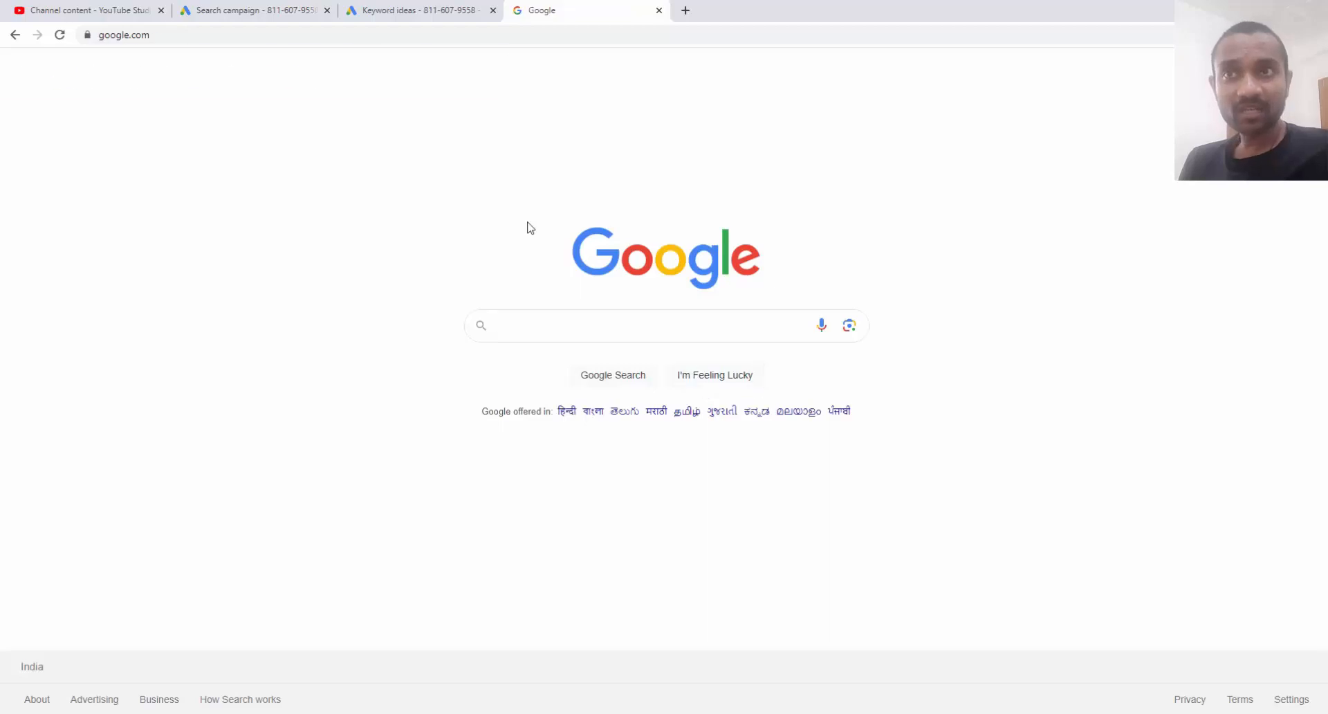
pyautogui.click(247, 9)
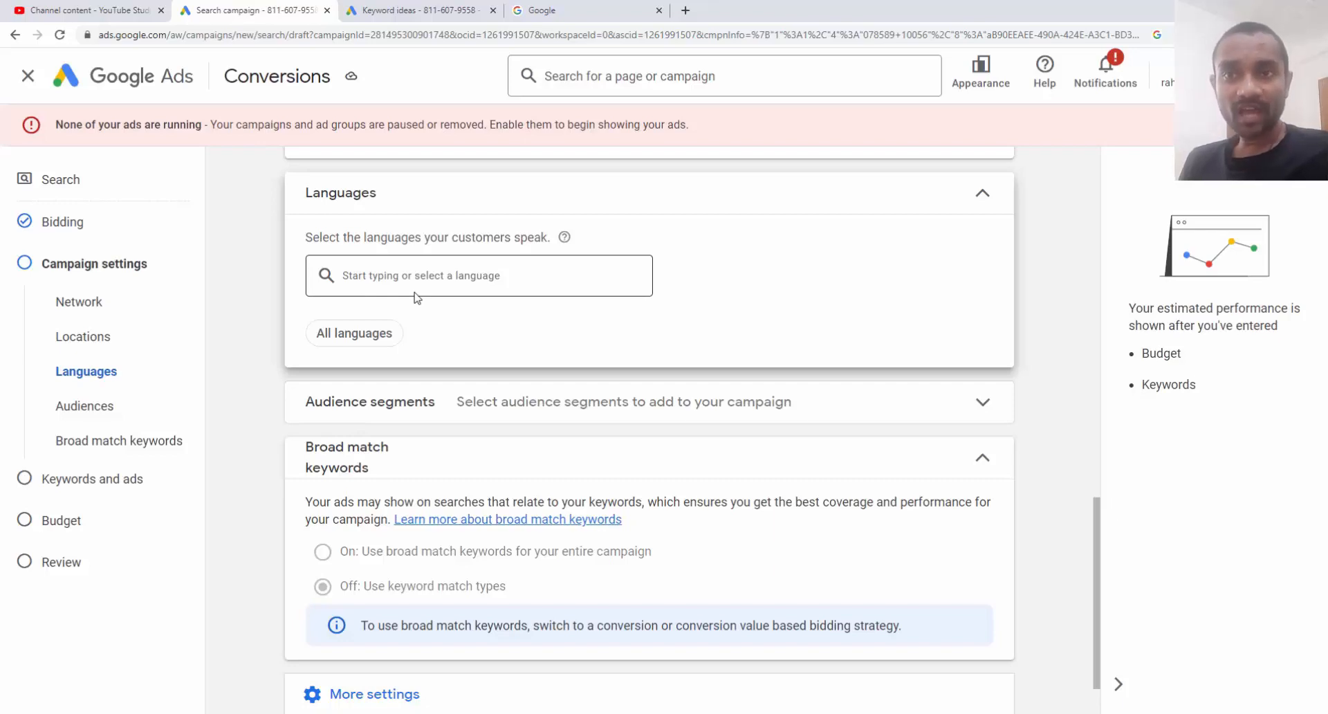
pyautogui.scroll(-2, 417, 297)
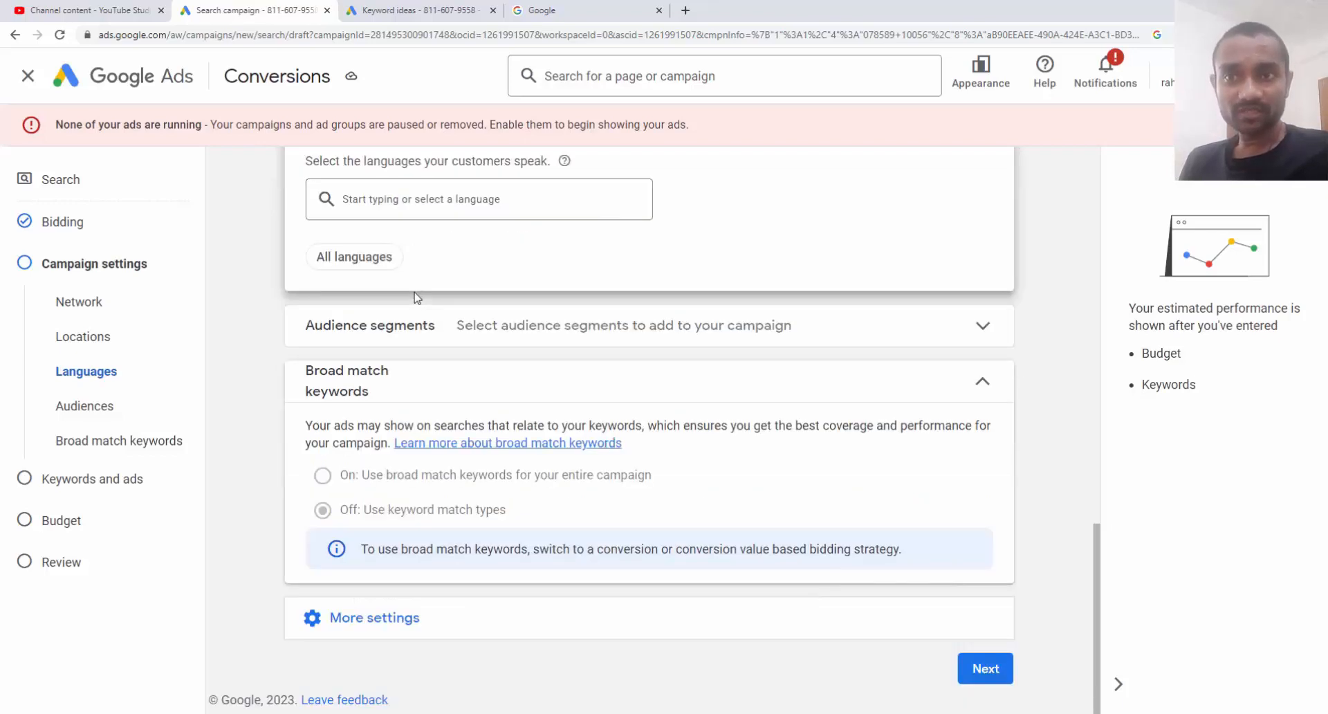
pyautogui.click(366, 344)
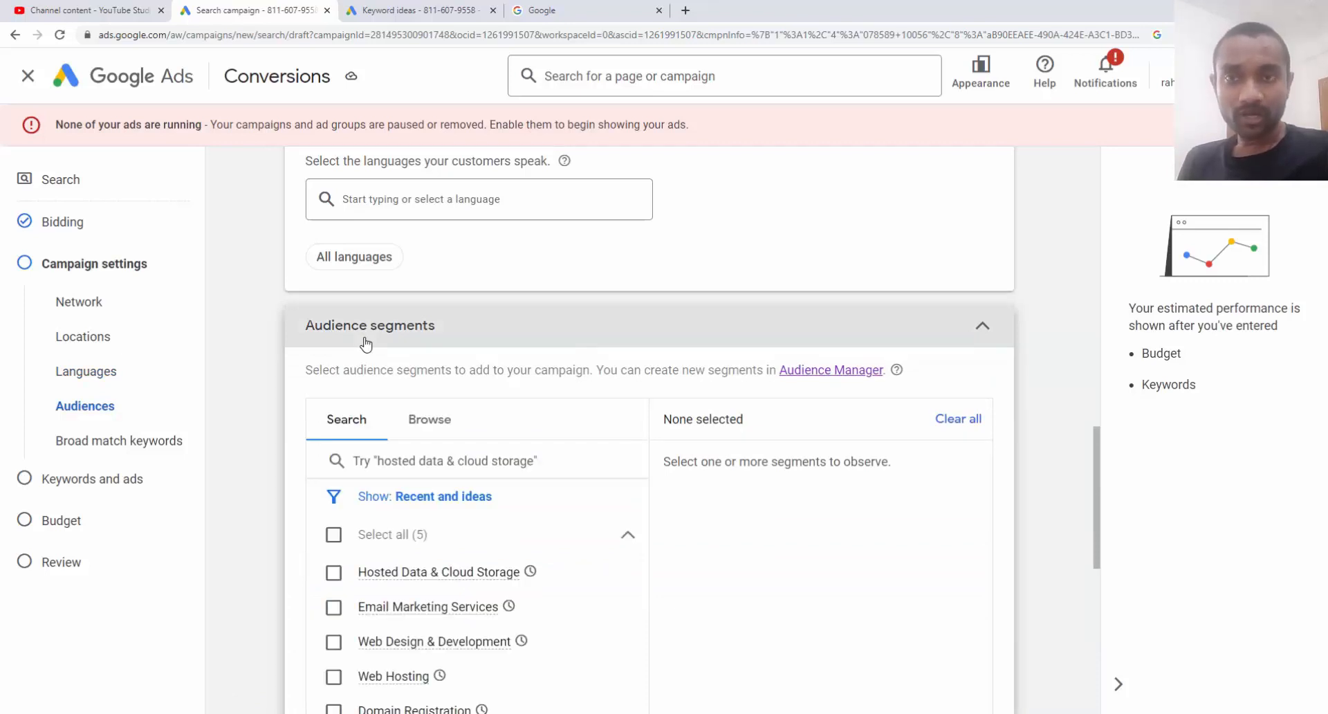
pyautogui.click(366, 344)
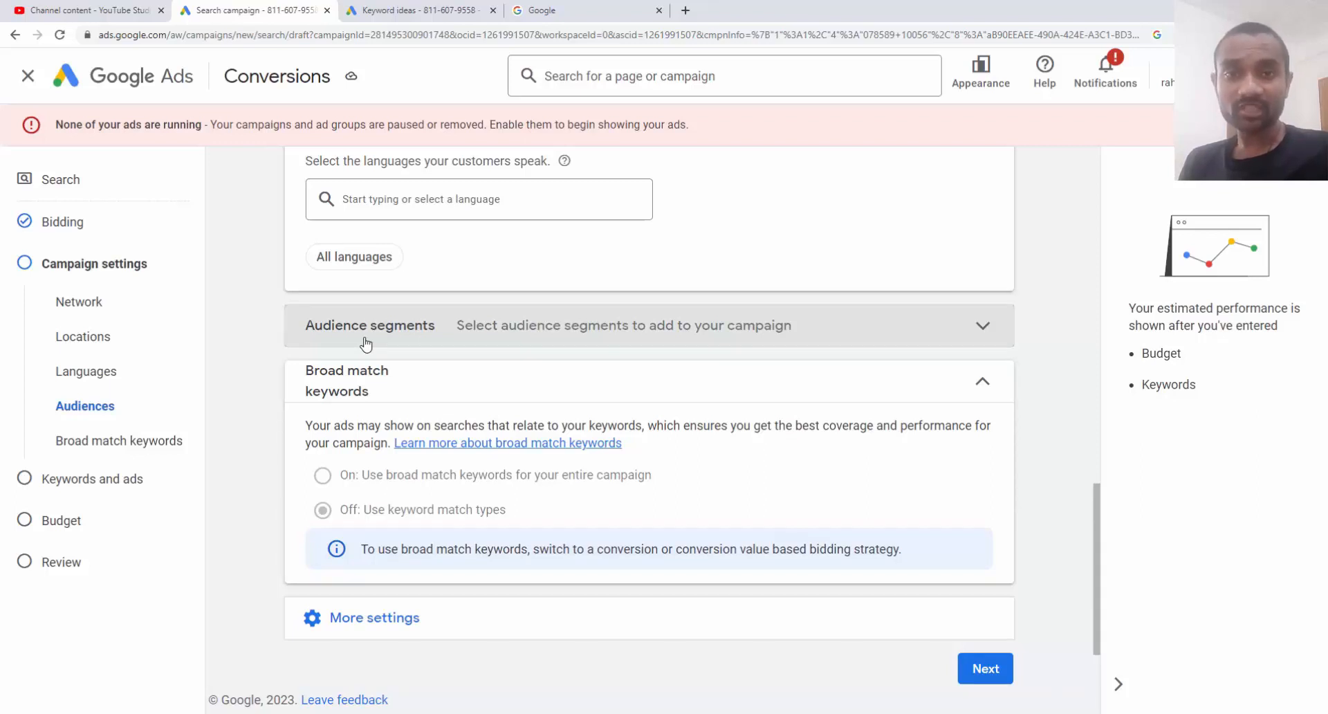
pyautogui.scroll(6, 450, 235)
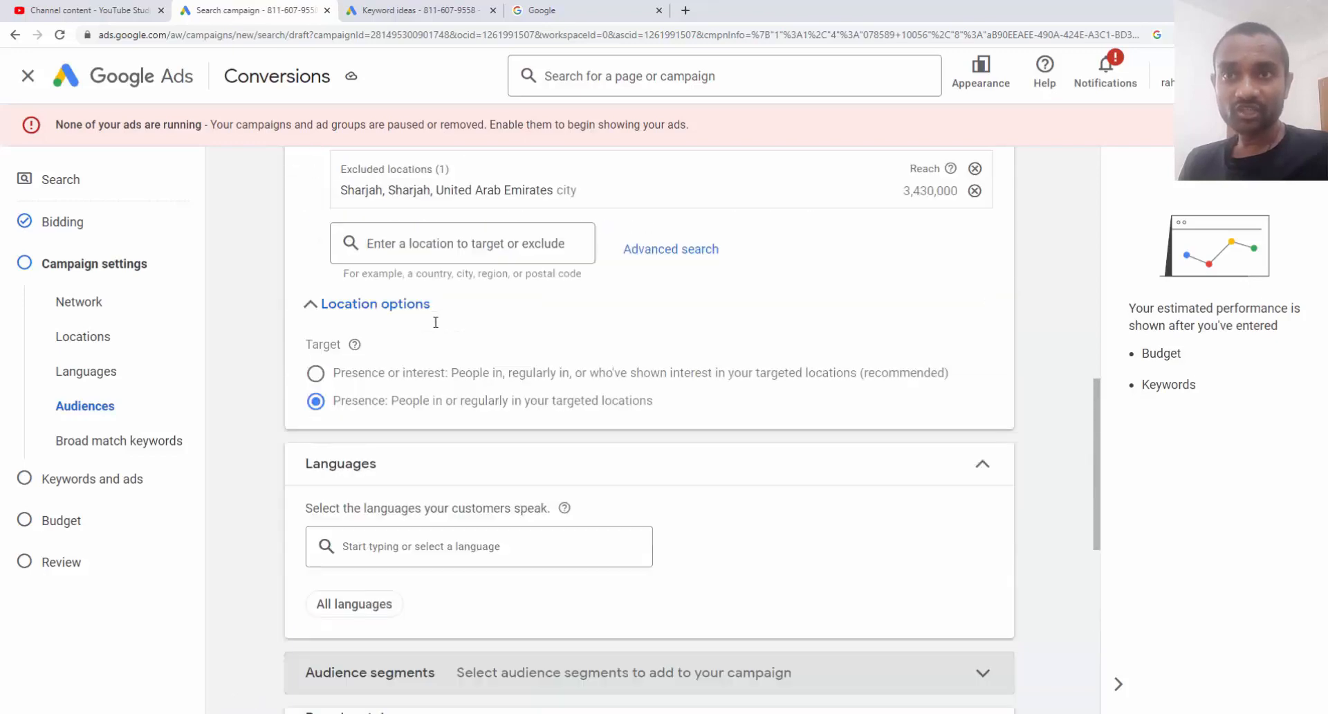
# Collapse Broad match keywords and expand More settings to show ad rotation, dates and schedule
pyautogui.scroll(10, 453, 234)
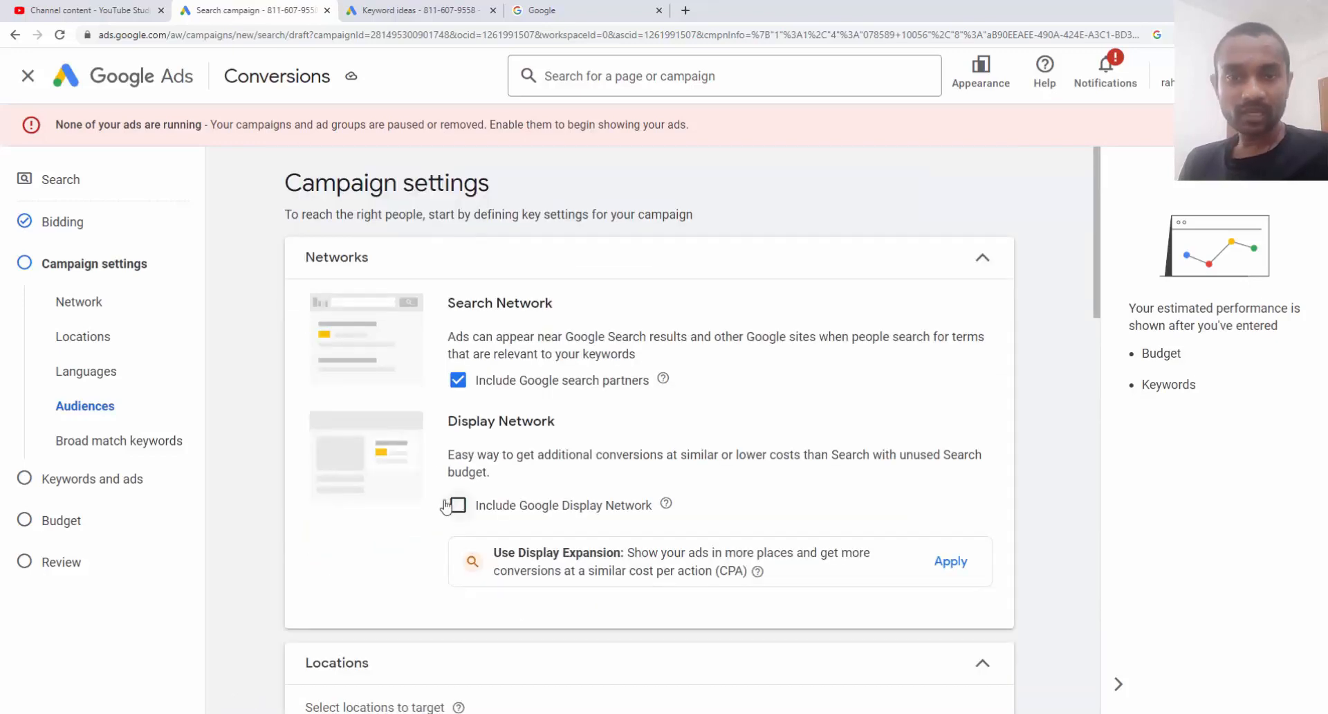
pyautogui.scroll(-10, 459, 440)
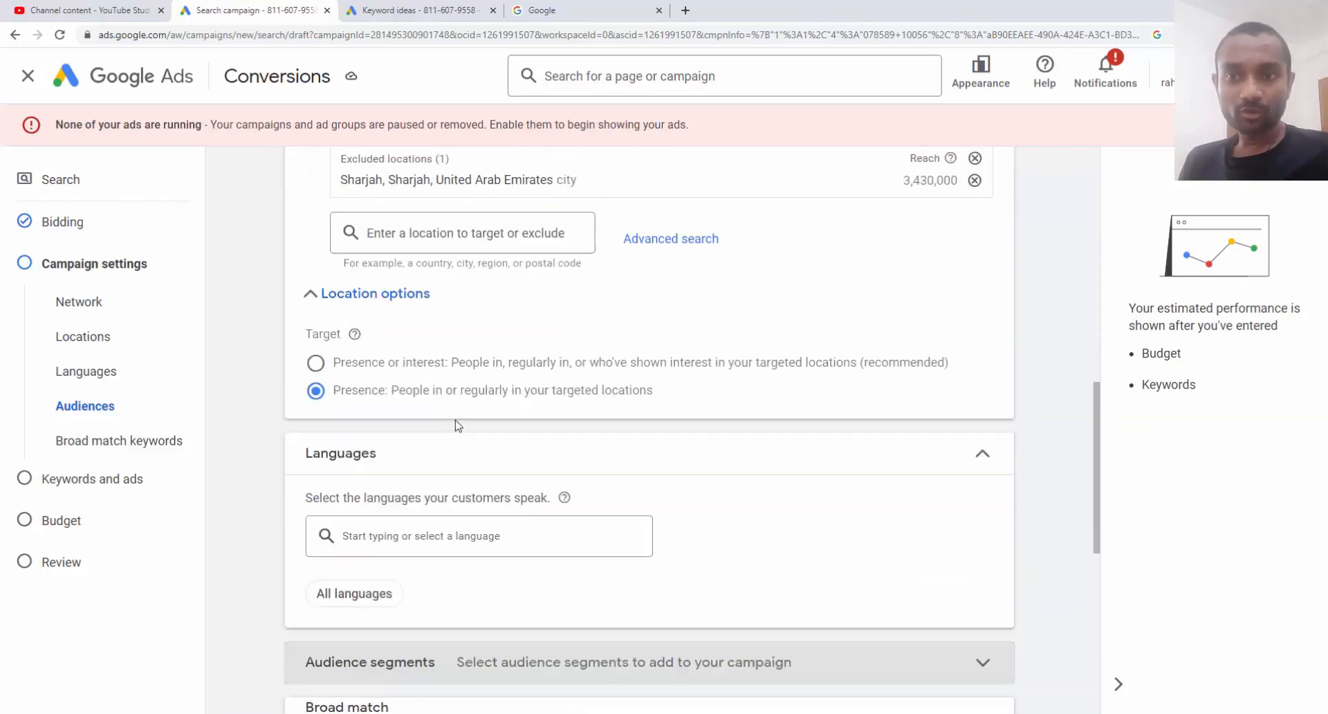
pyautogui.scroll(-4, 458, 425)
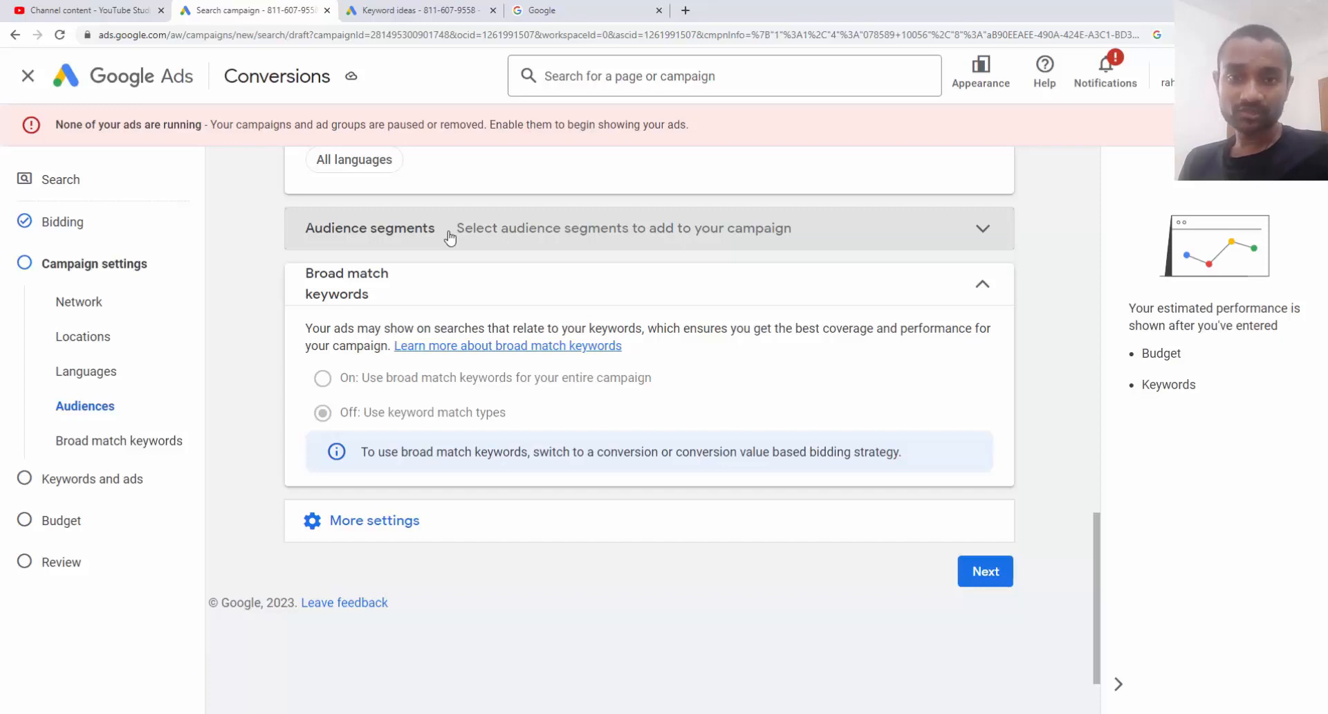
pyautogui.click(920, 294)
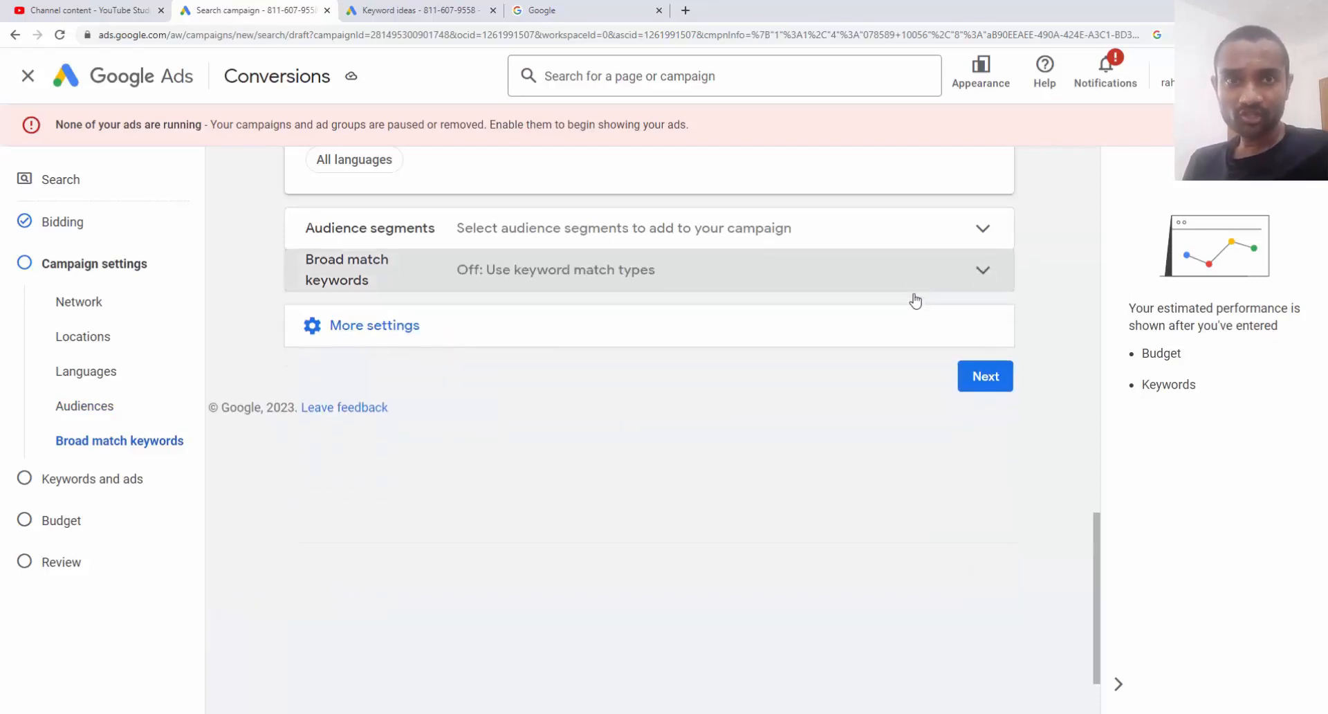
pyautogui.click(911, 336)
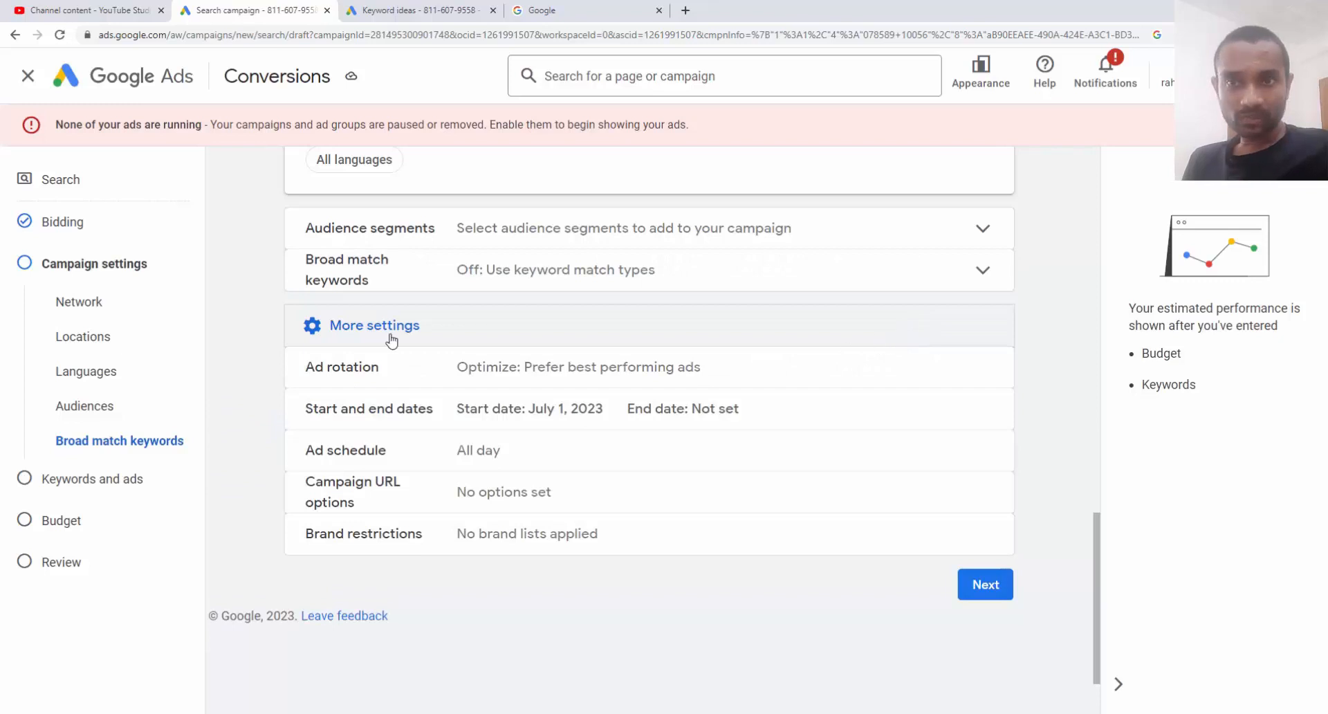
# Keep the start date July 1, 2023 with no end date, then expand More settings
pyautogui.click(499, 413)
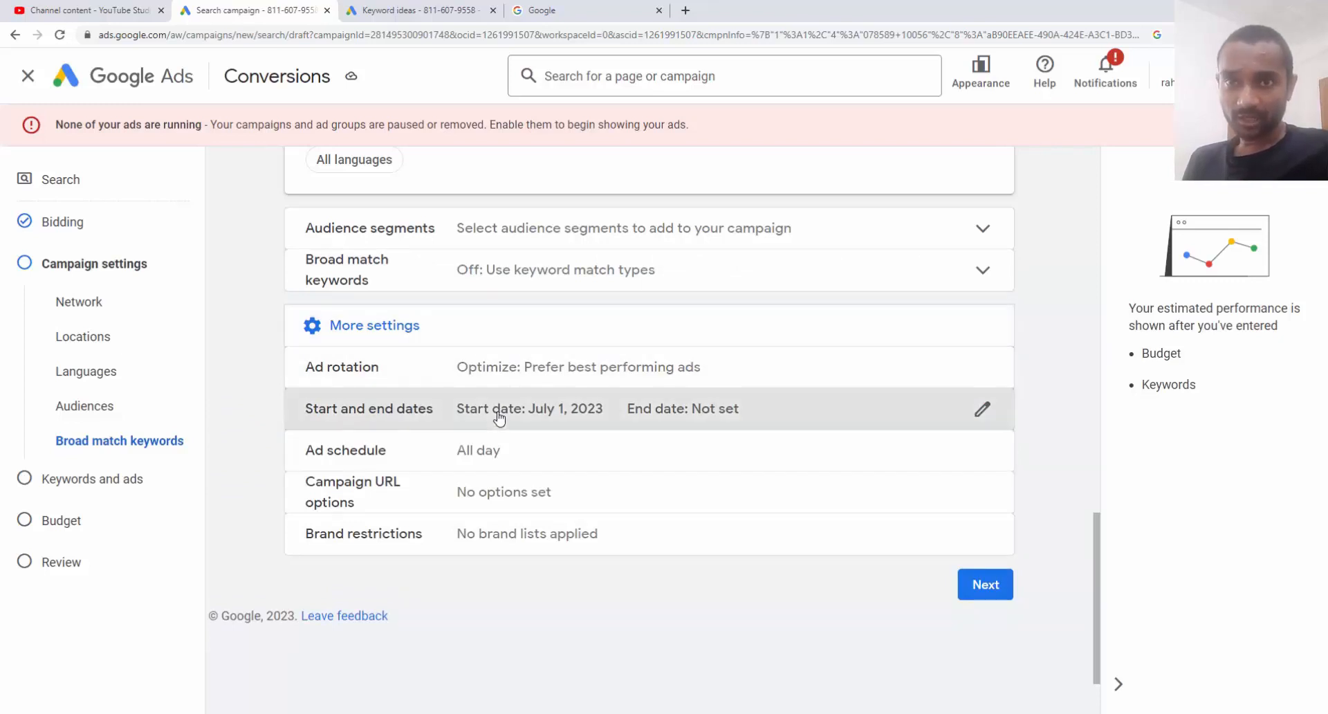
pyautogui.click(415, 414)
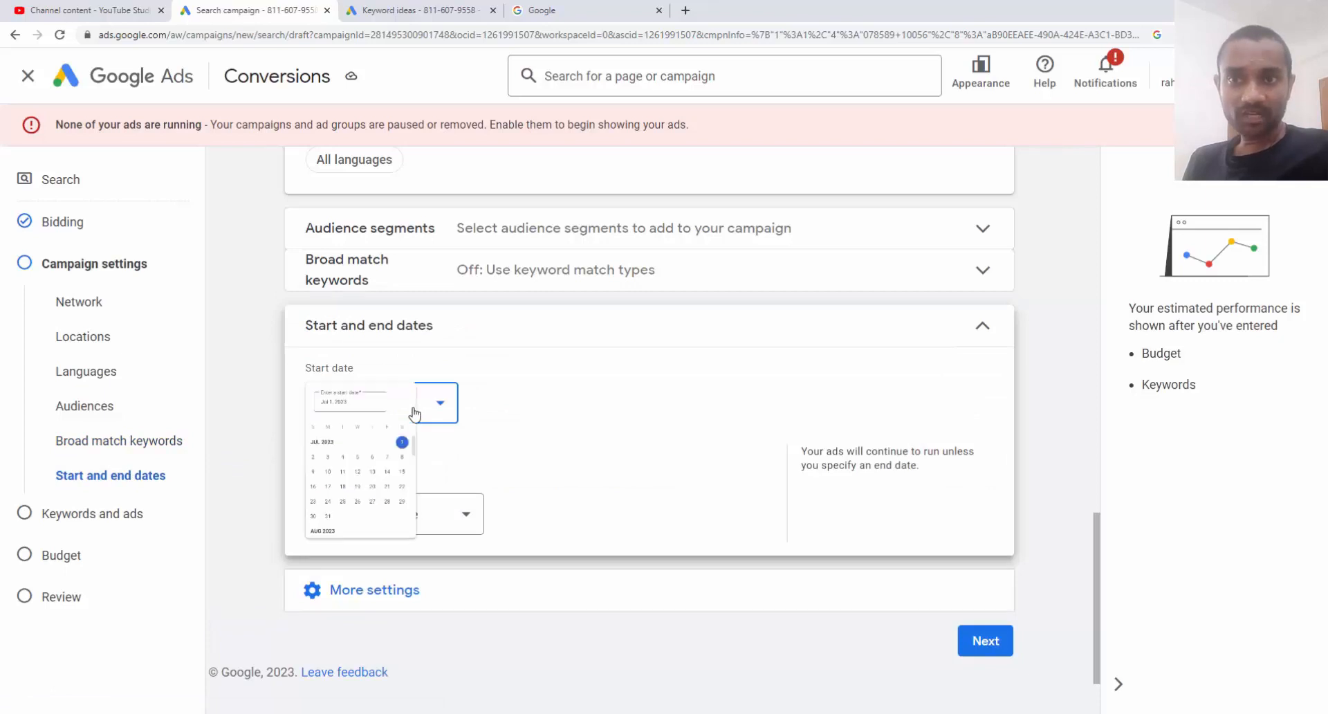
pyautogui.click(477, 484)
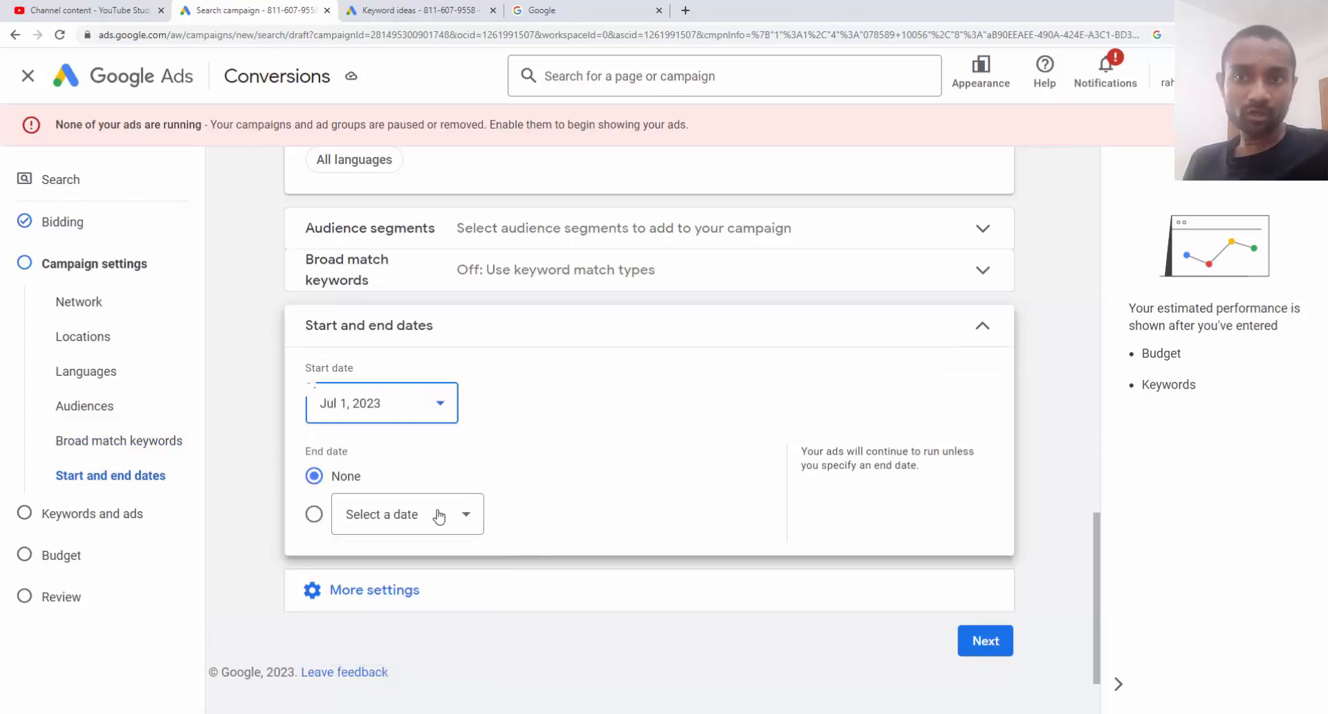
pyautogui.click(437, 517)
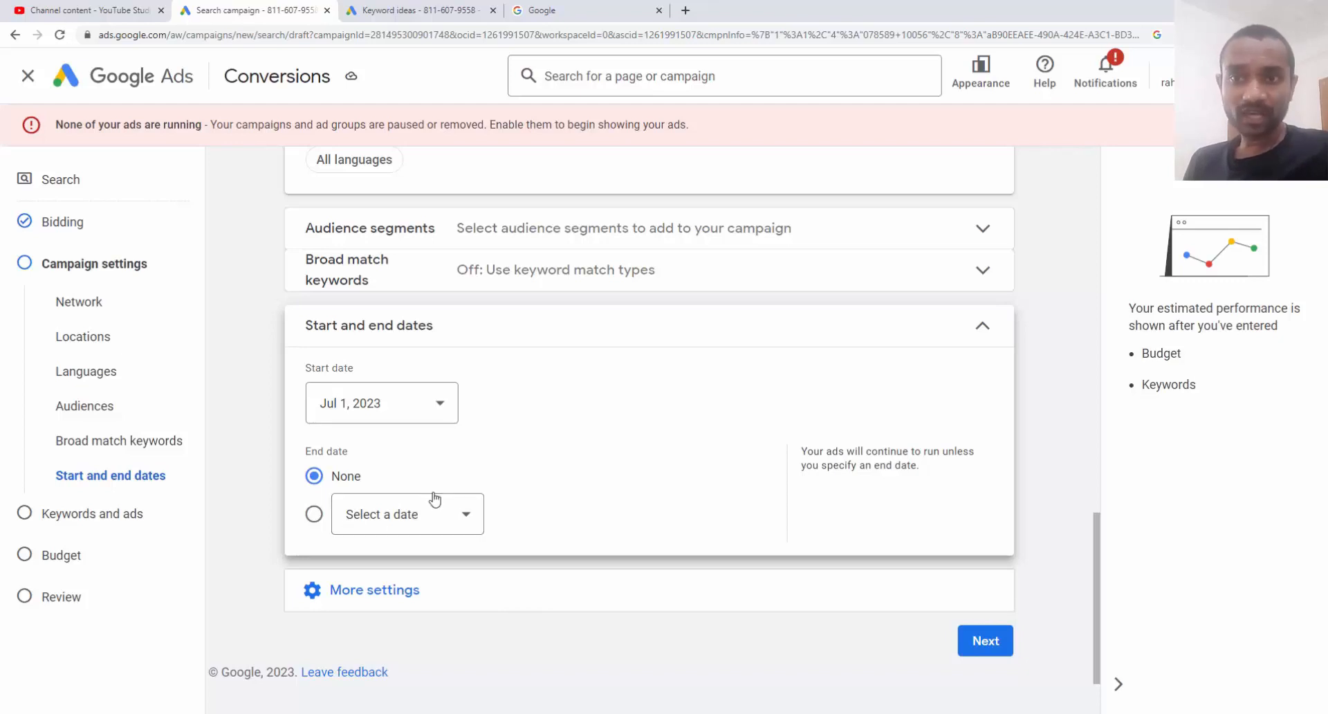
pyautogui.click(370, 524)
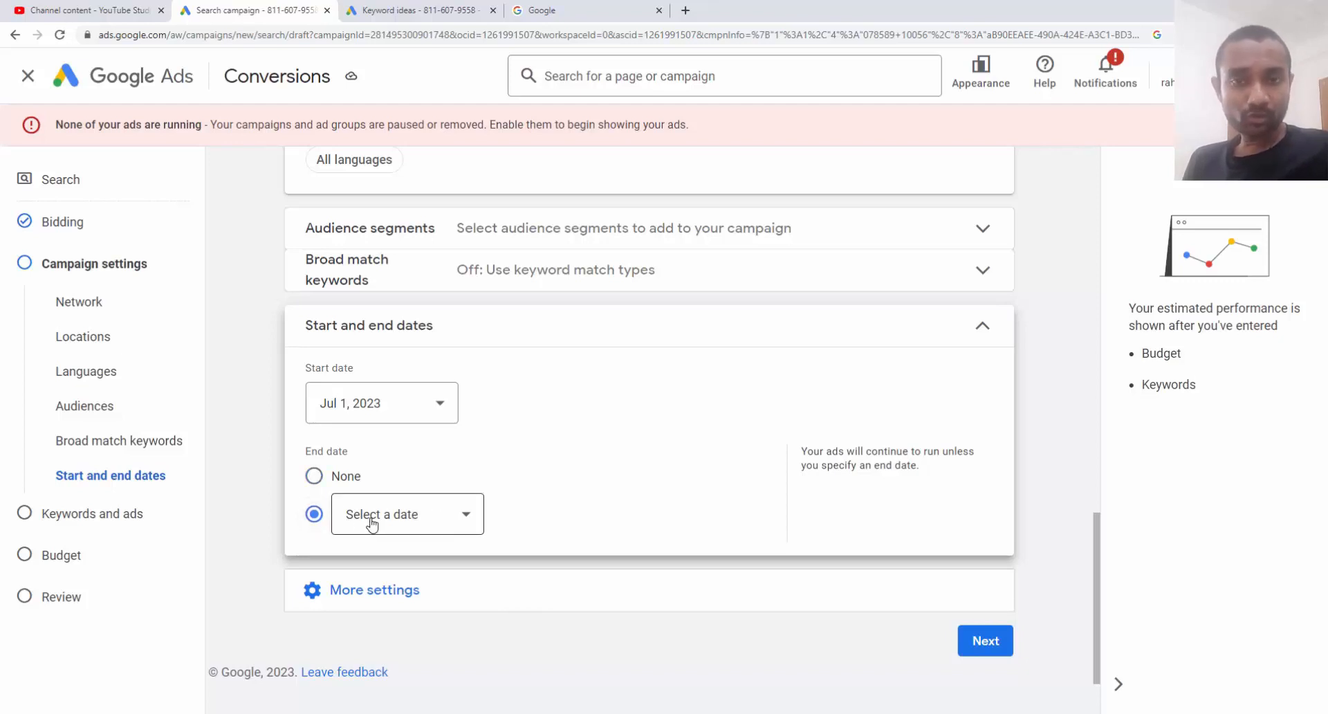
pyautogui.click(347, 479)
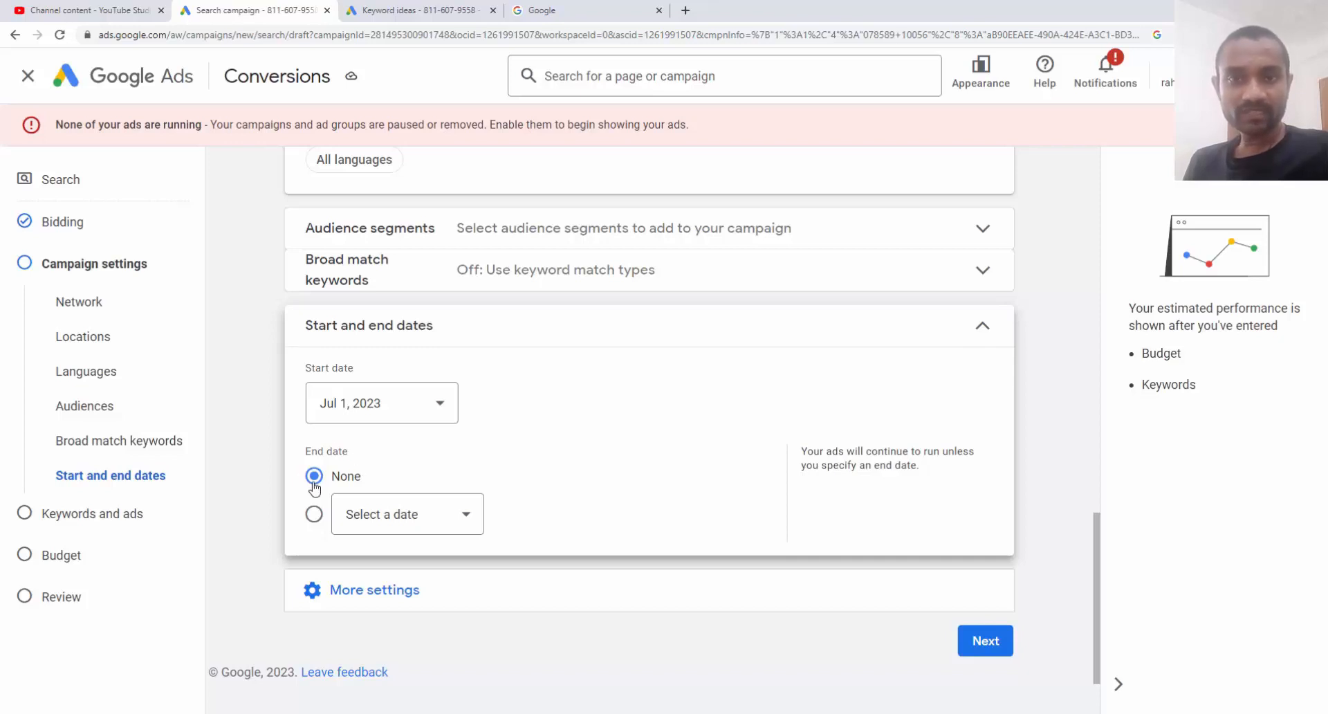
pyautogui.click(501, 345)
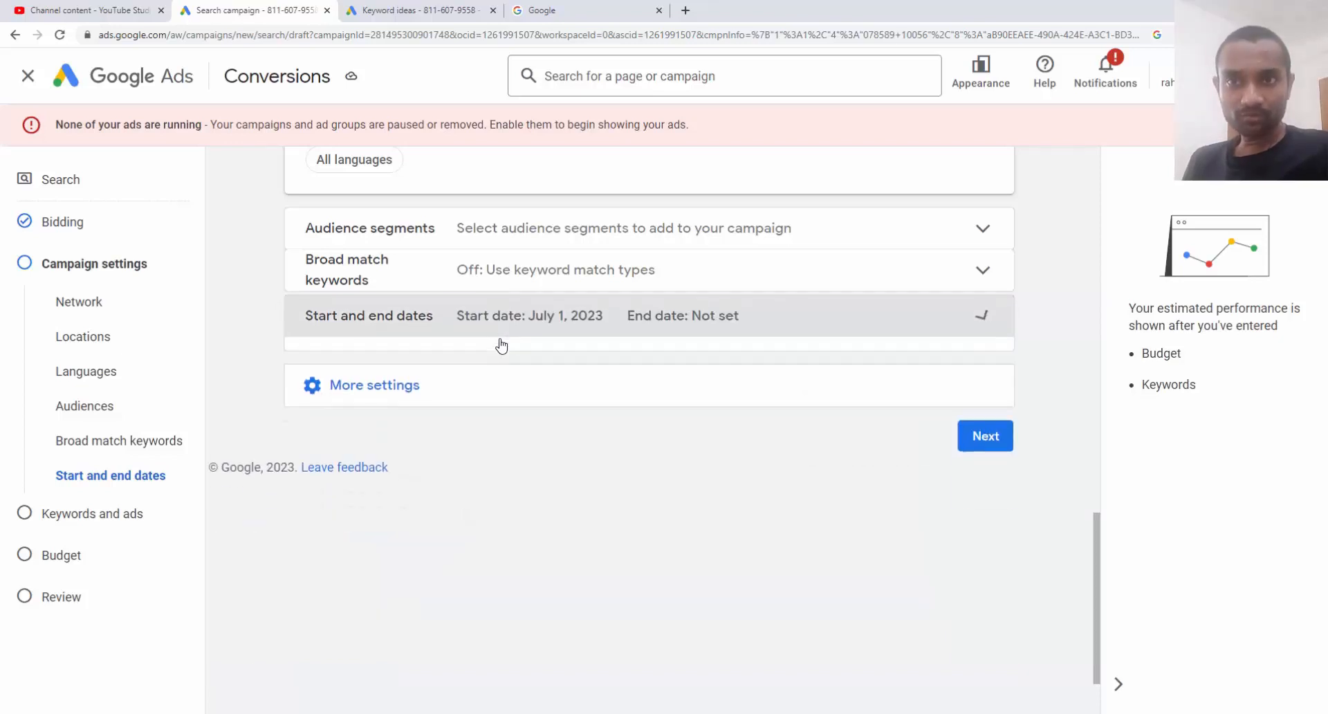
pyautogui.click(501, 386)
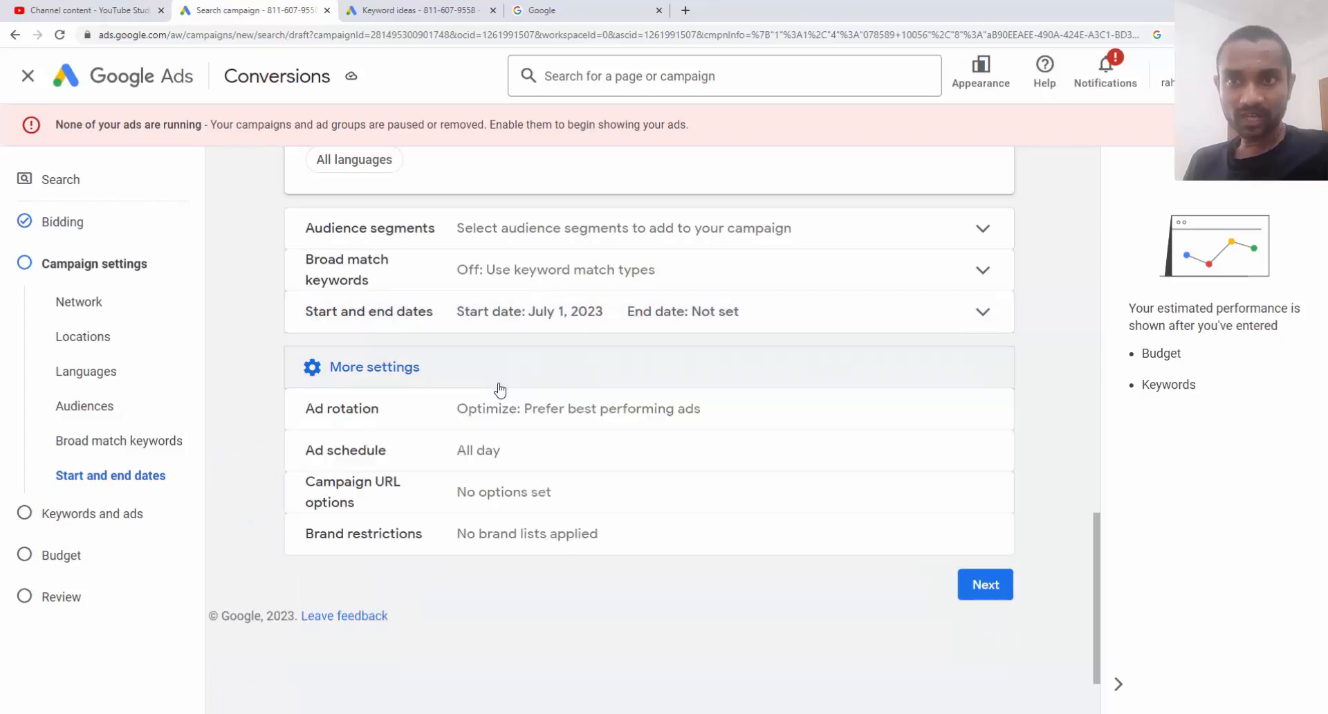
# Check that ad rotation is 'Optimize: Prefer best performing ads' and continue to Keywords and ads
pyautogui.click(438, 424)
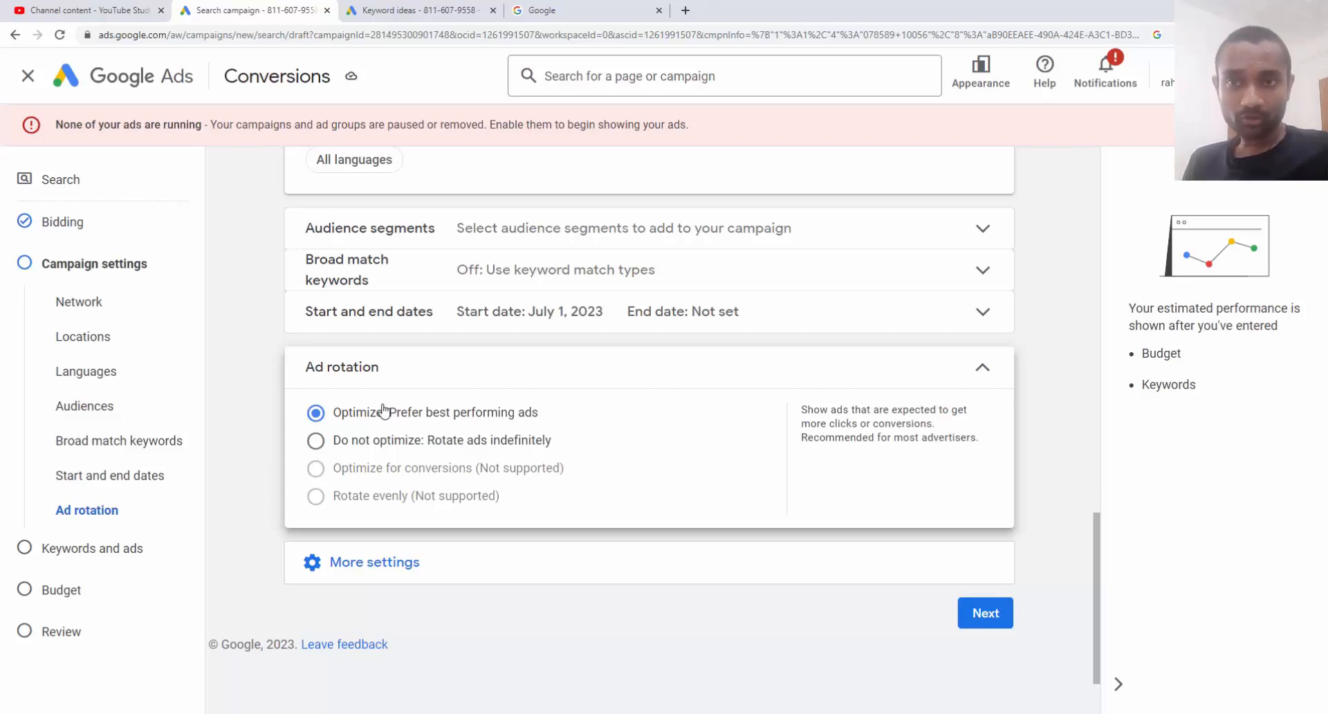
pyautogui.click(986, 614)
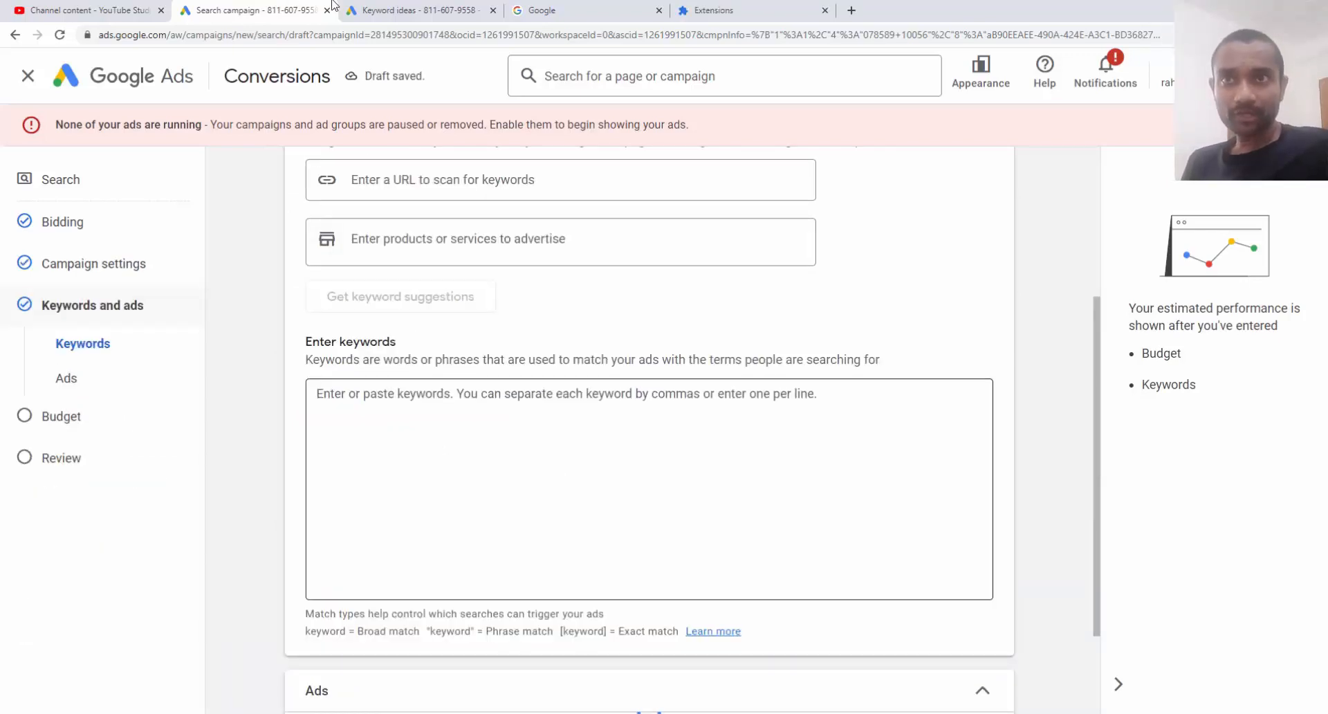
# Copy keyword ideas from Keyword Planner and paste them into the campaign's keyword box
pyautogui.click(400, 10)
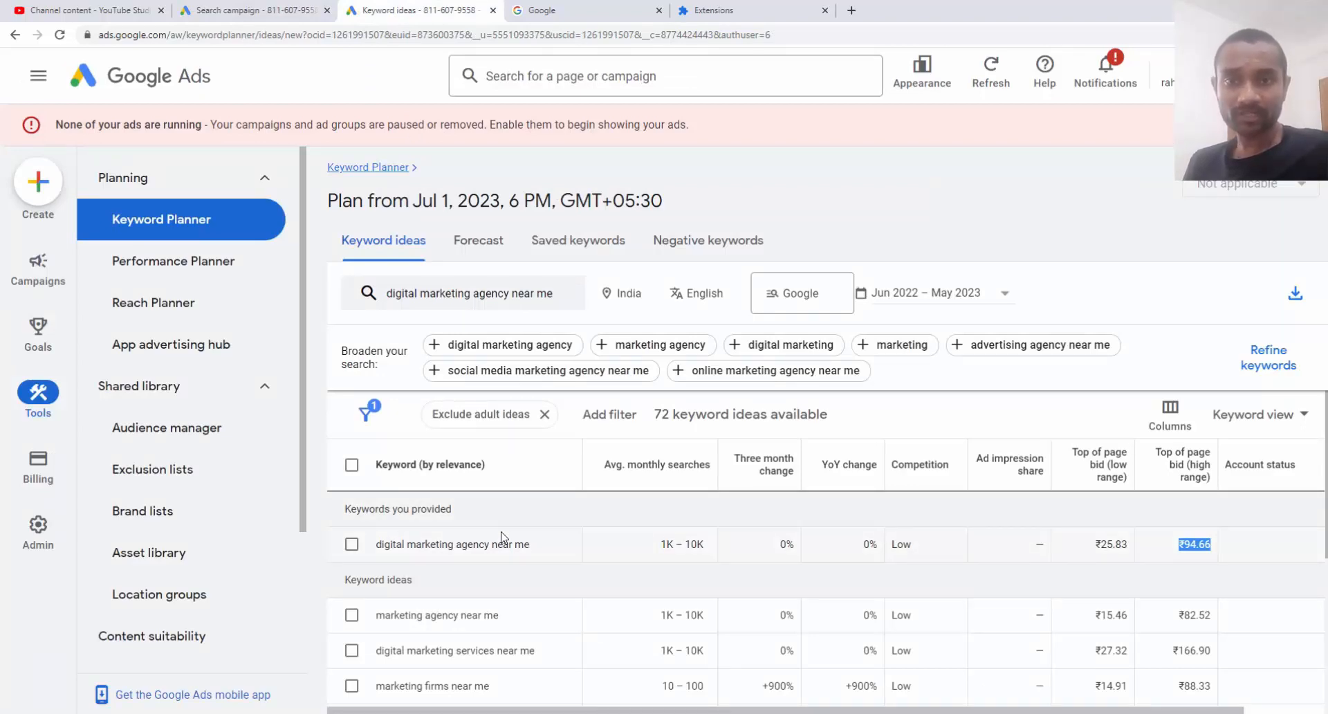
pyautogui.moveTo(531, 547); pyautogui.dragTo(375, 552)
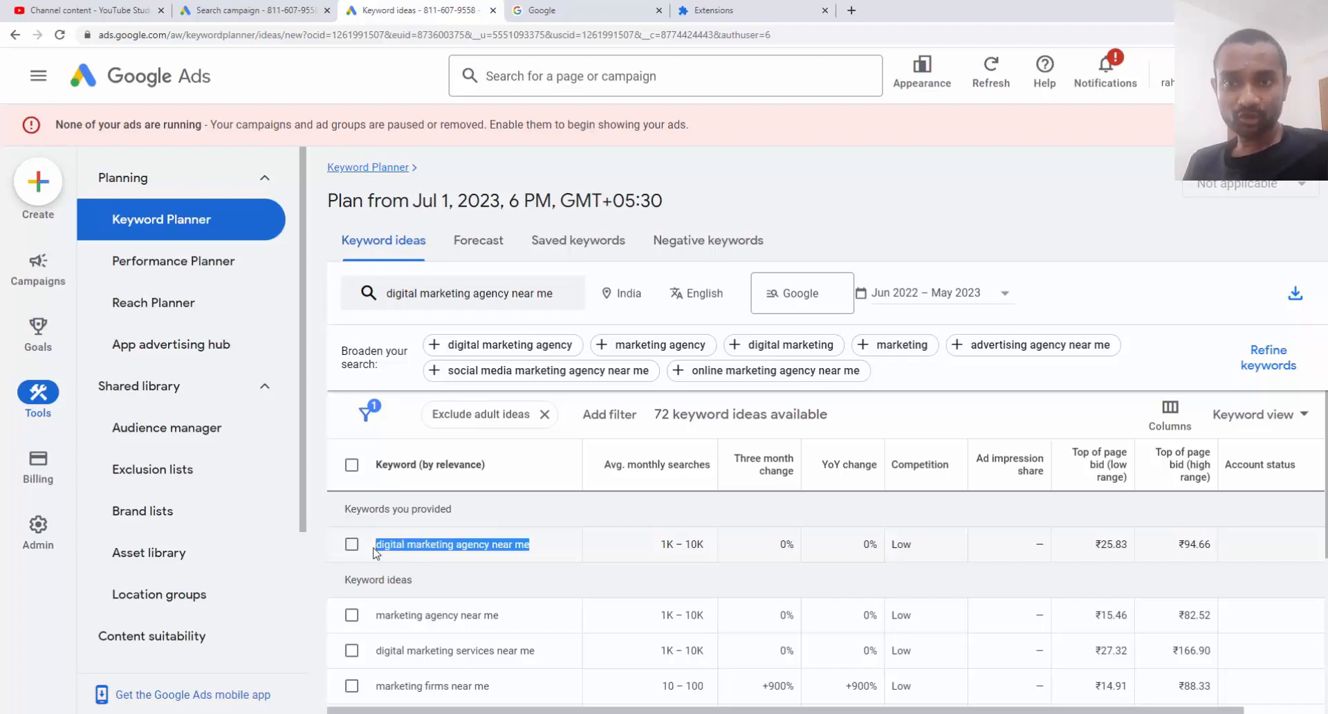
pyautogui.rightClick(375, 552)
pyautogui.click(398, 561)
pyautogui.click(256, 11)
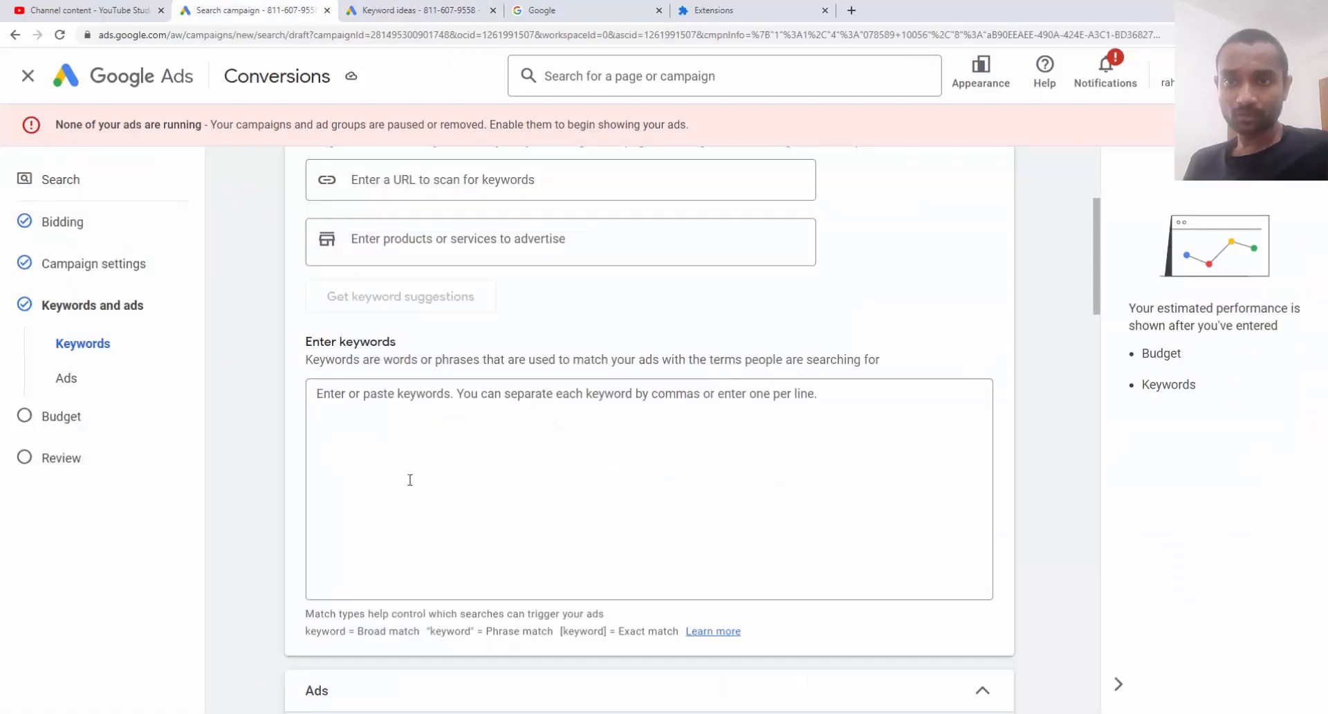
pyautogui.click(412, 447)
pyautogui.hotkey('ctrl', 'v')
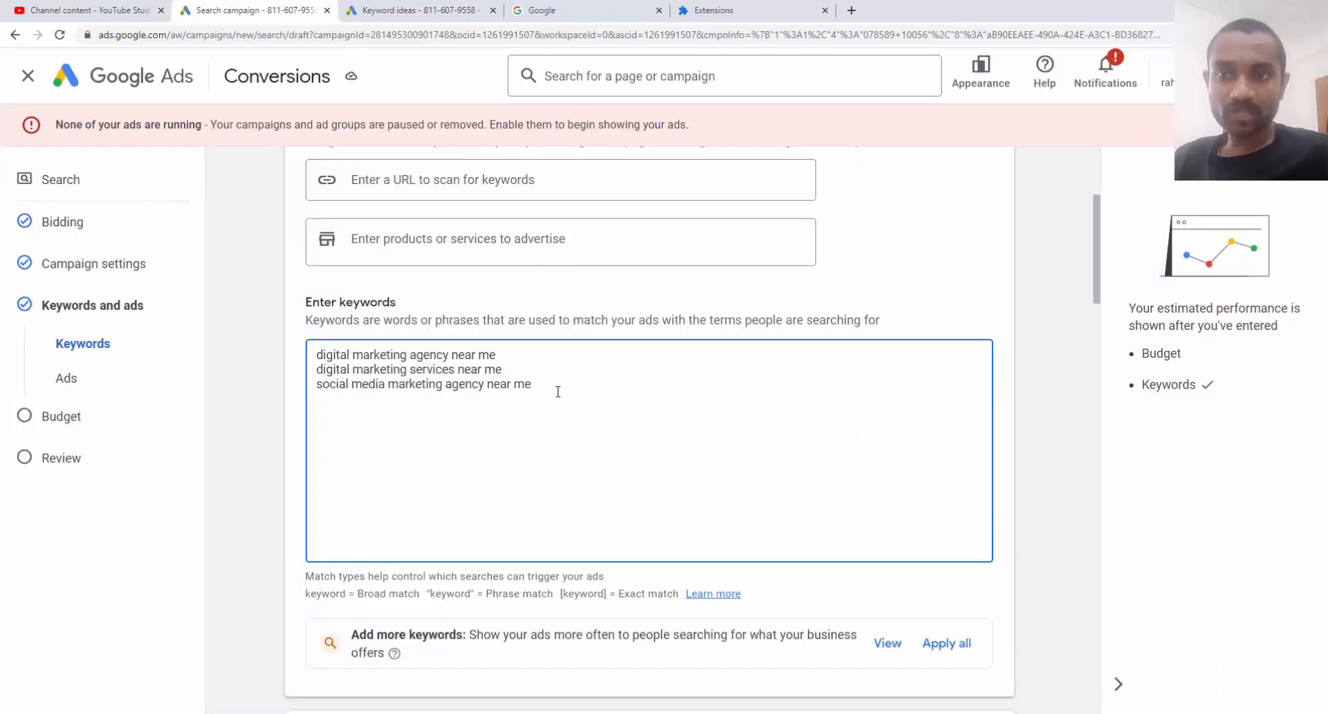
# Wrap the three keywords in quotes to make them phrase match
pyautogui.moveTo(419, 593); pyautogui.dragTo(381, 592)
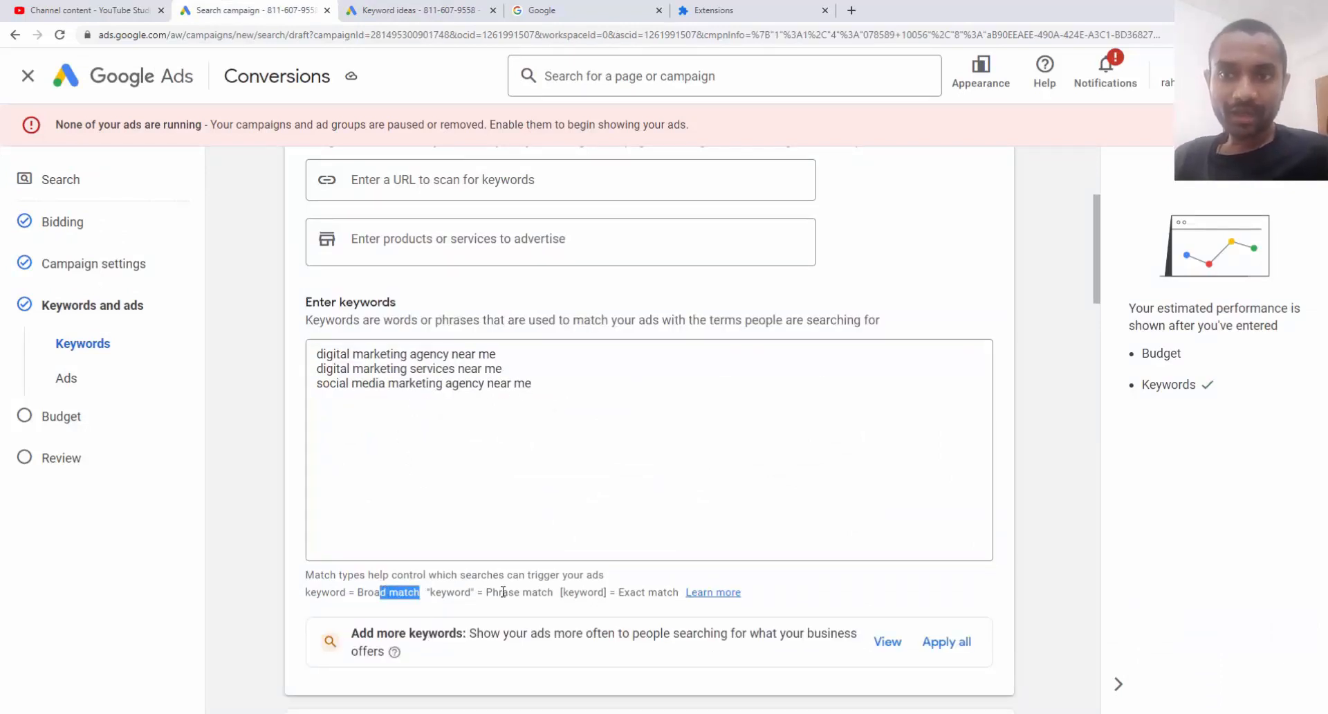
pyautogui.moveTo(487, 593); pyautogui.dragTo(553, 593)
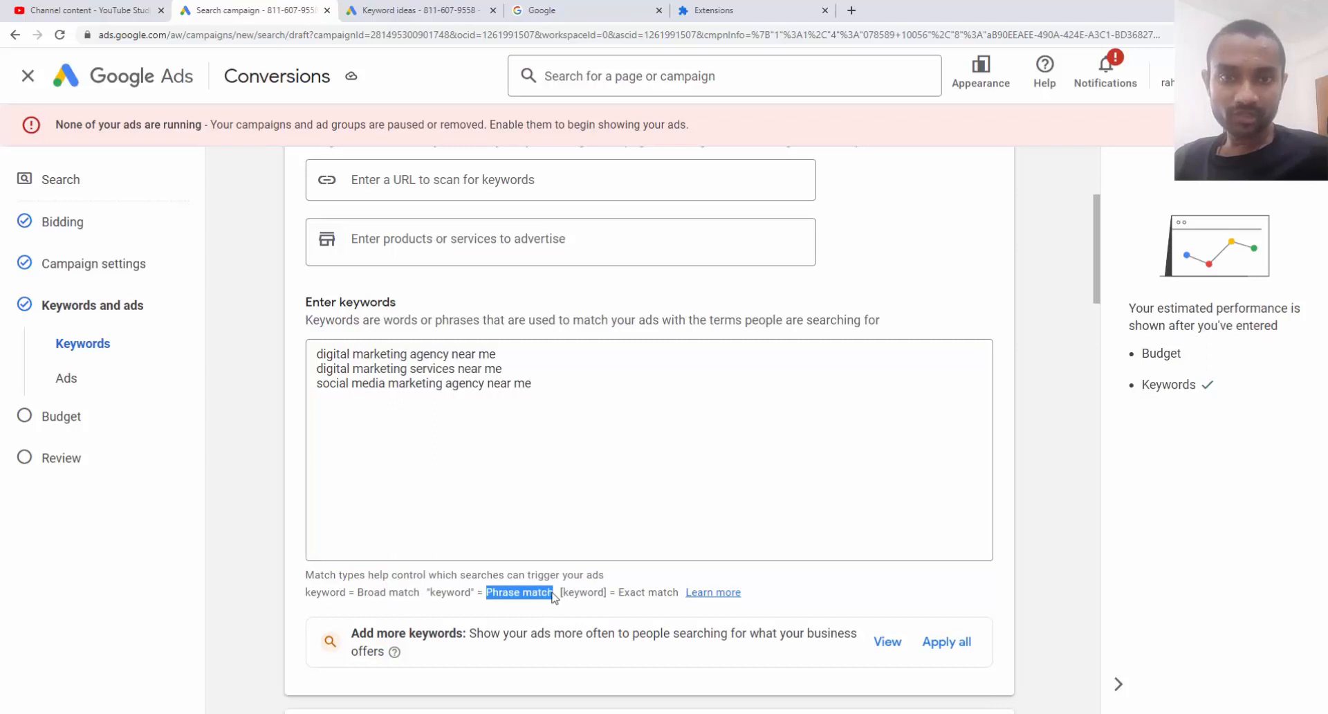
pyautogui.click(541, 387)
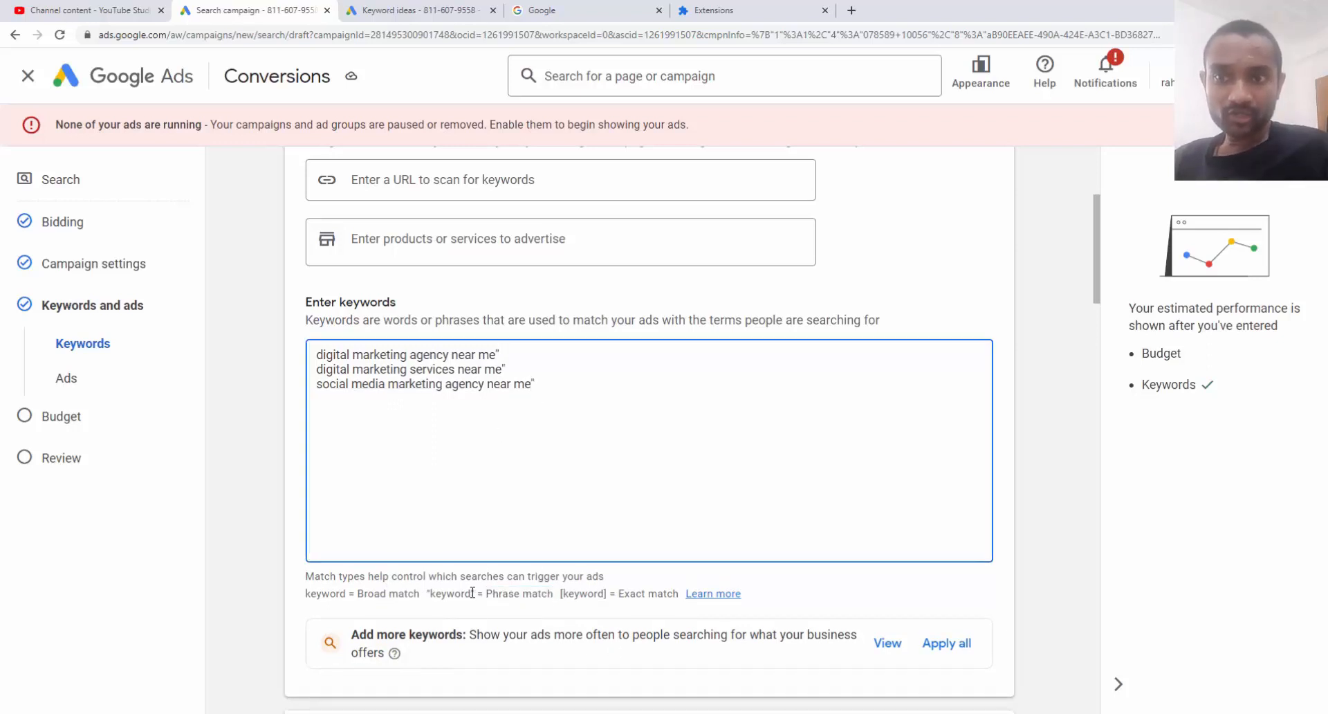
pyautogui.click(475, 592)
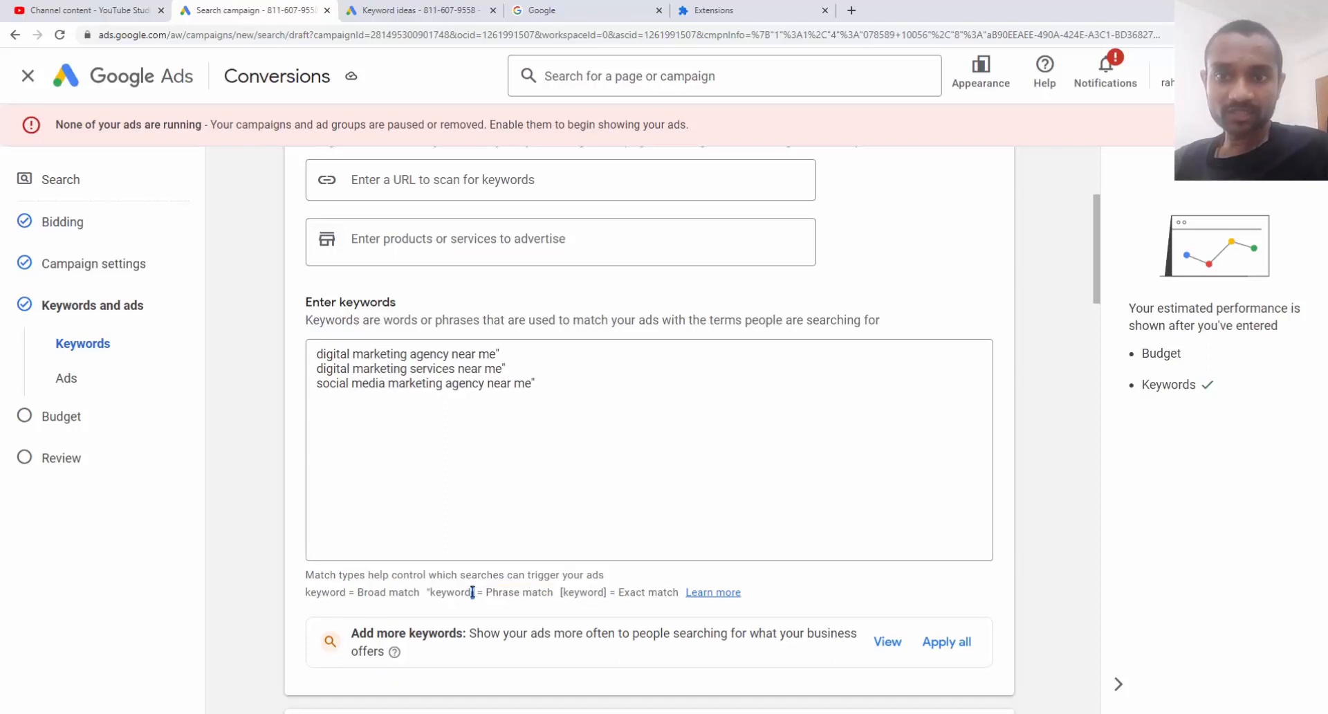
pyautogui.click(316, 384)
pyautogui.write('"')
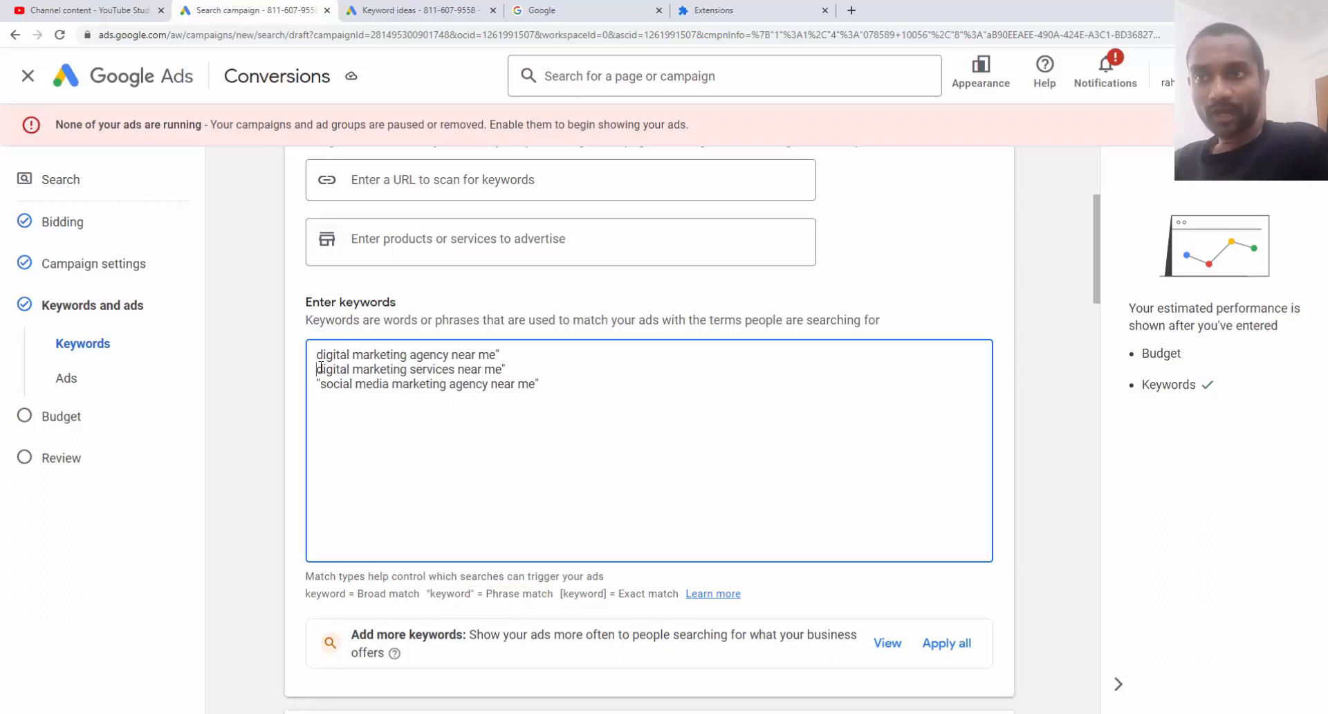
pyautogui.click(317, 369)
pyautogui.write('"')
pyautogui.click(317, 354)
pyautogui.write('"')
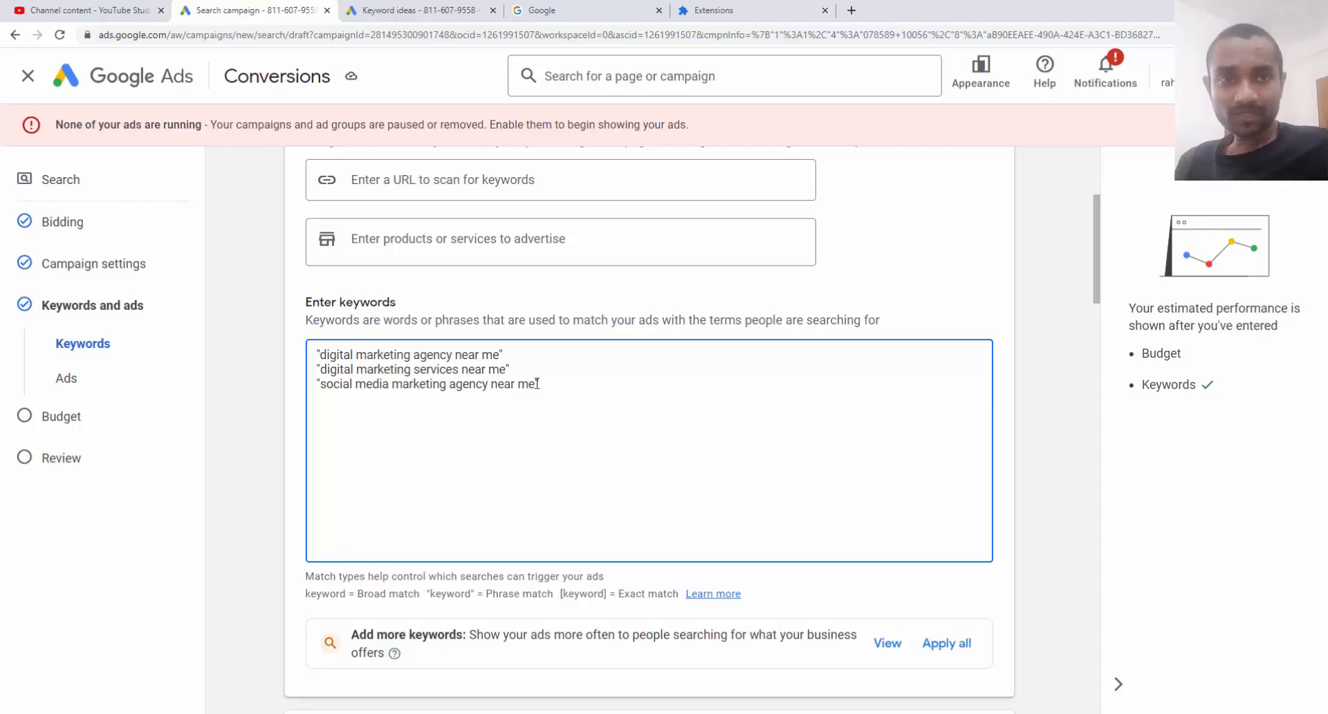
# Review the responsive search ad form, then cancel it without creating an ad
pyautogui.scroll(-5, 539, 388)
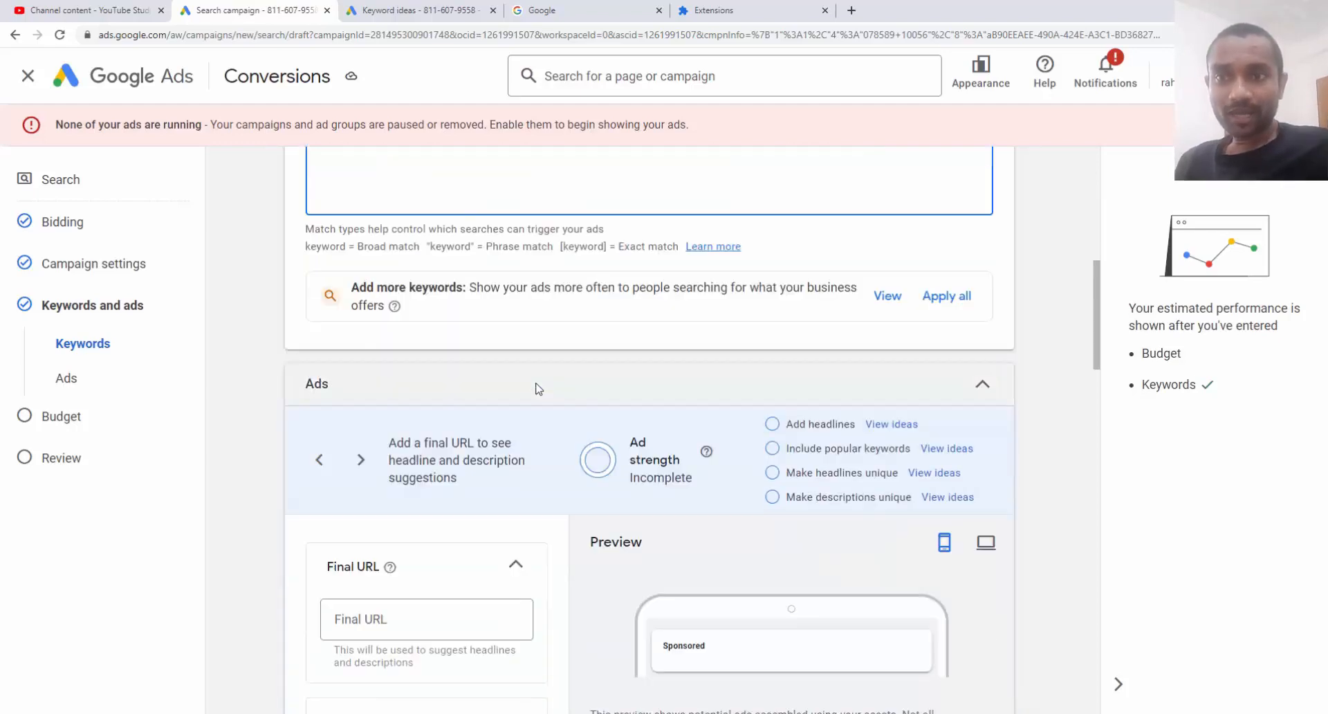
pyautogui.scroll(-3, 539, 388)
pyautogui.scroll(-1, 538, 390)
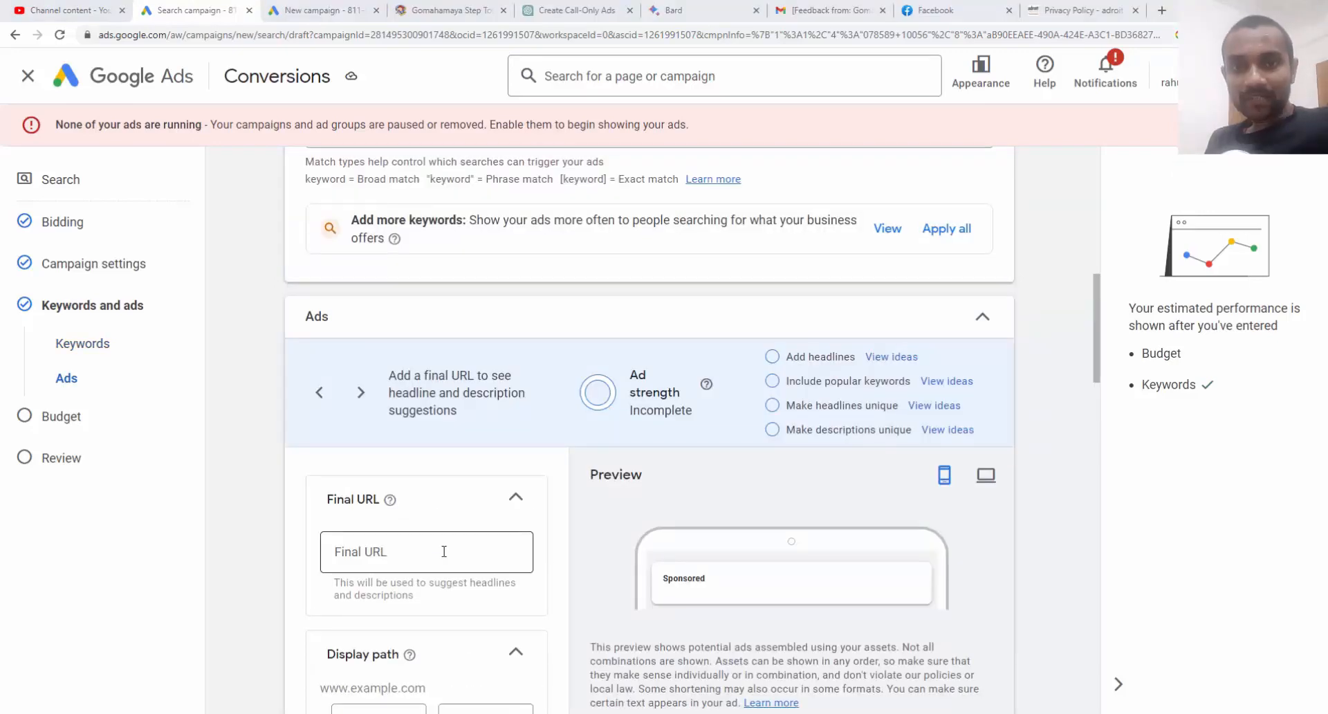
pyautogui.scroll(-1, 444, 551)
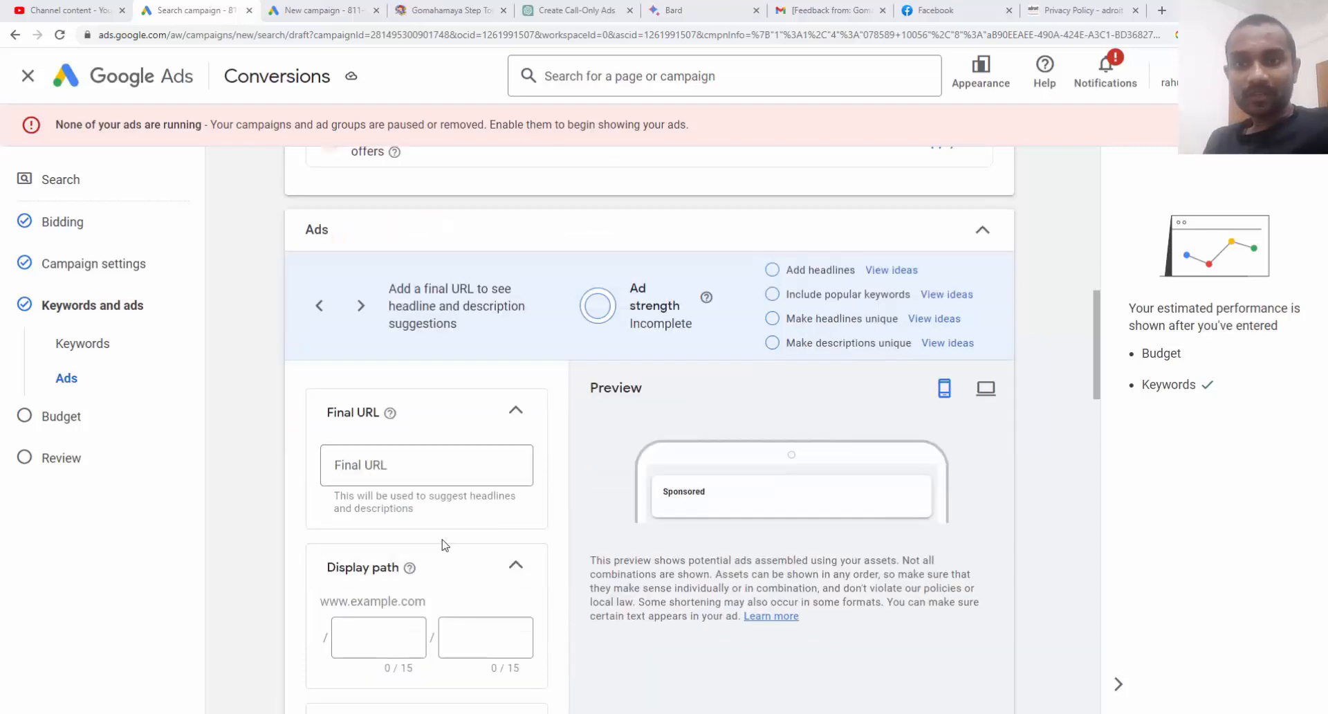
pyautogui.scroll(-2, 443, 544)
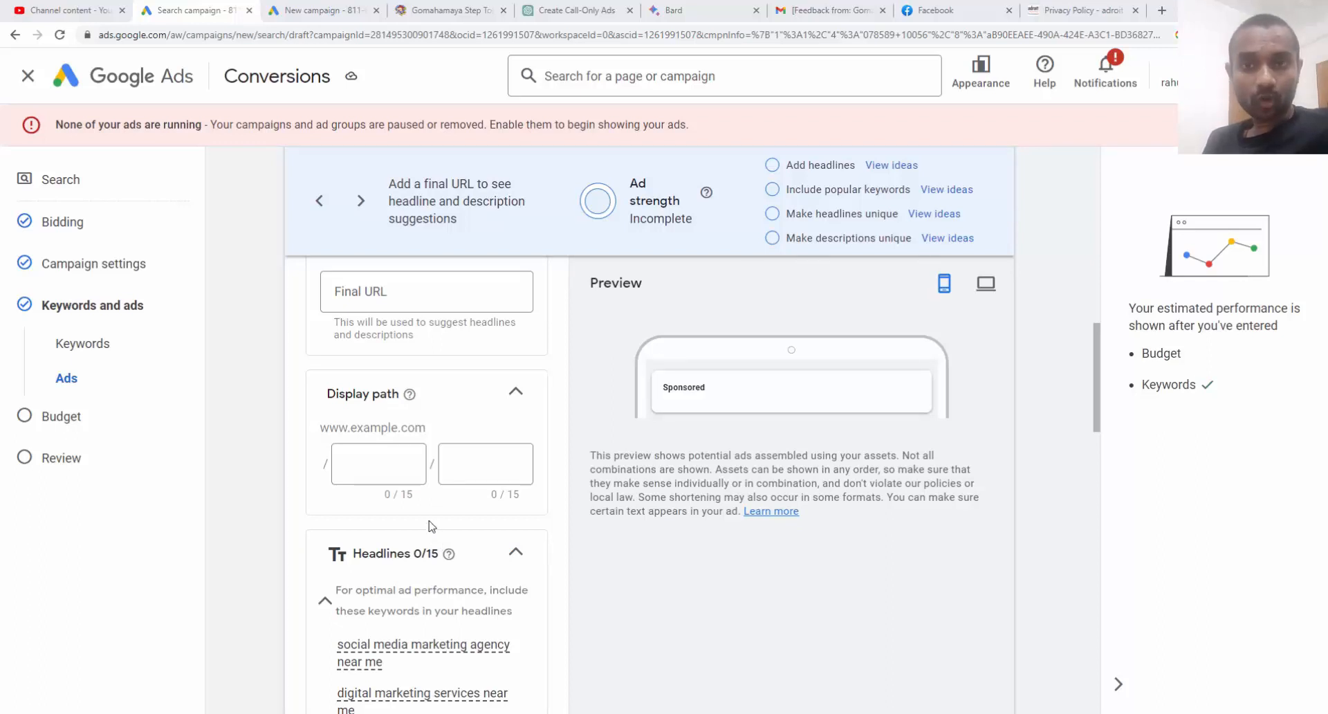
pyautogui.scroll(-5, 469, 520)
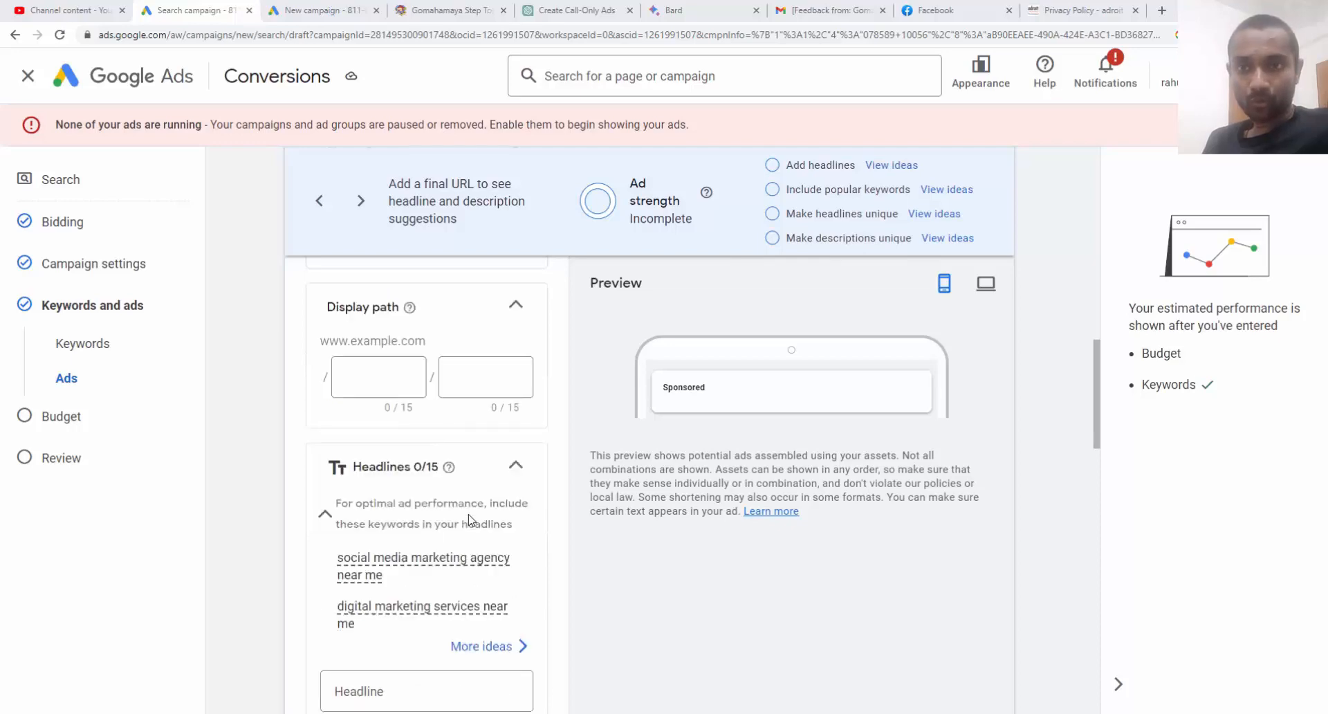
pyautogui.scroll(-5, 468, 521)
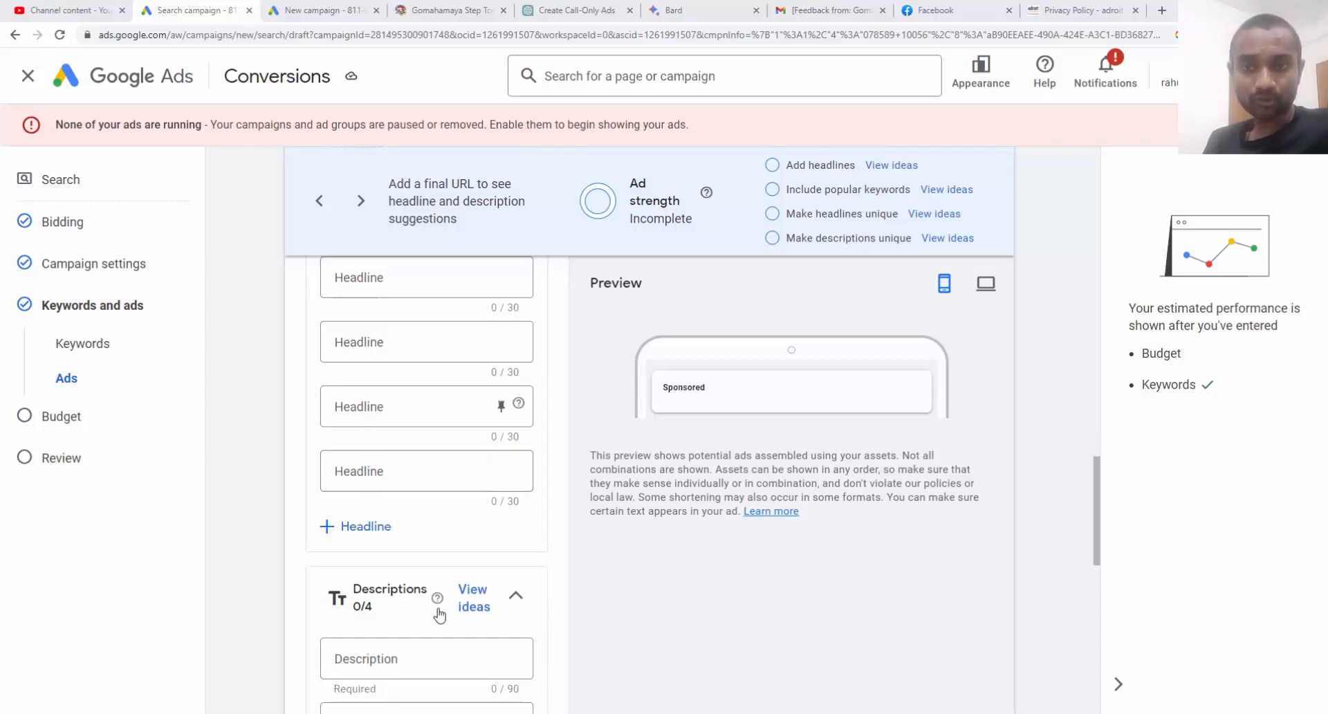
pyautogui.scroll(-3, 438, 609)
pyautogui.scroll(-8, 438, 609)
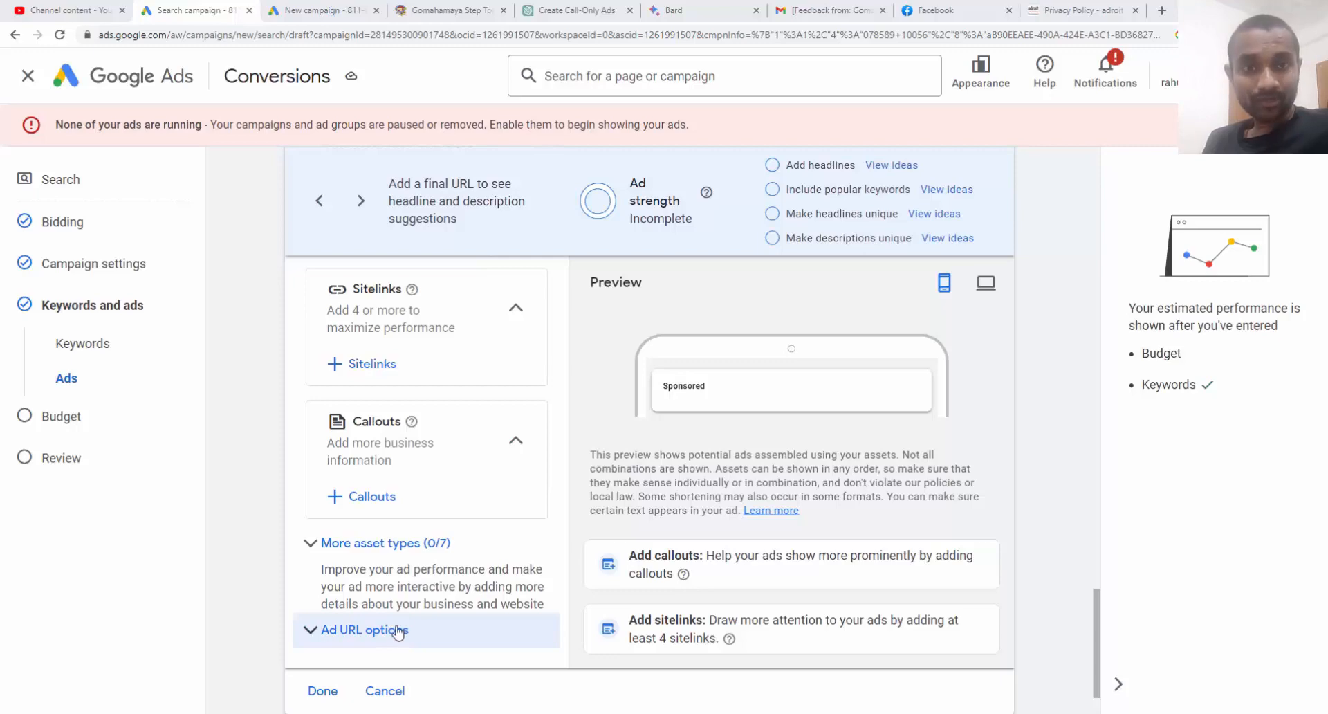
pyautogui.scroll(-2, 398, 631)
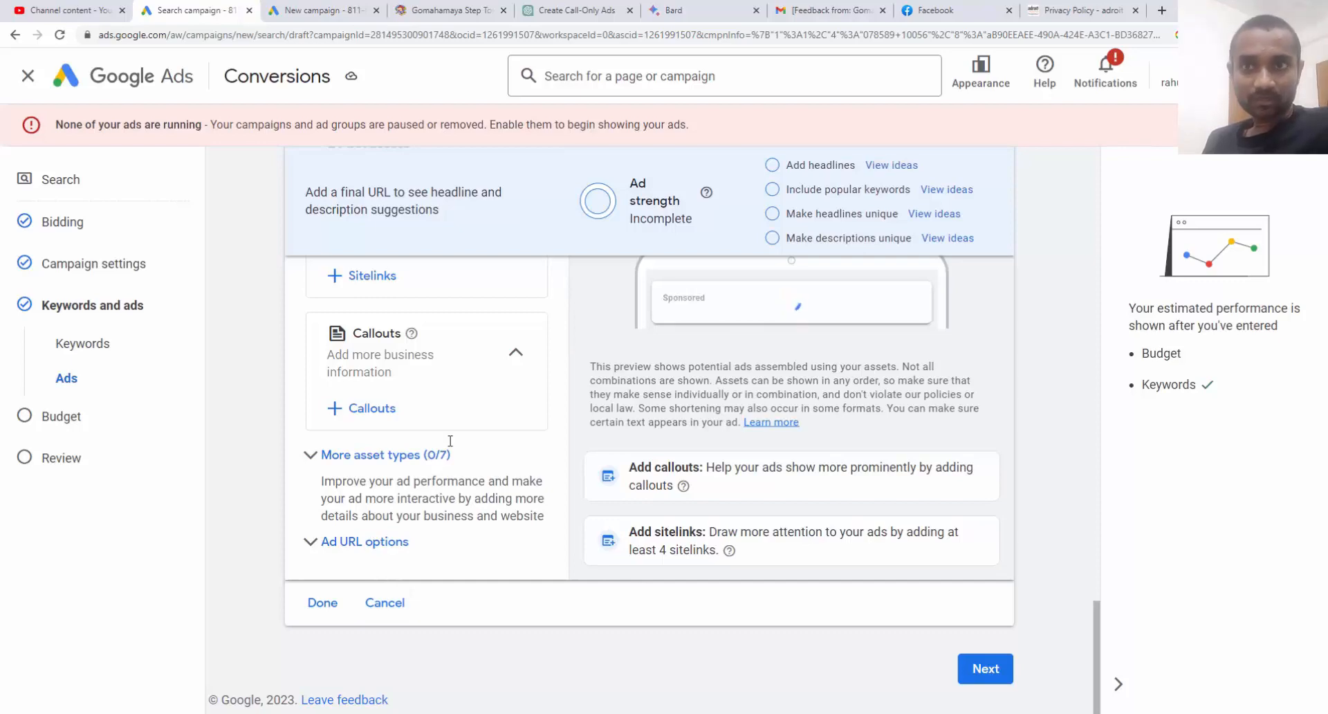
pyautogui.click(391, 609)
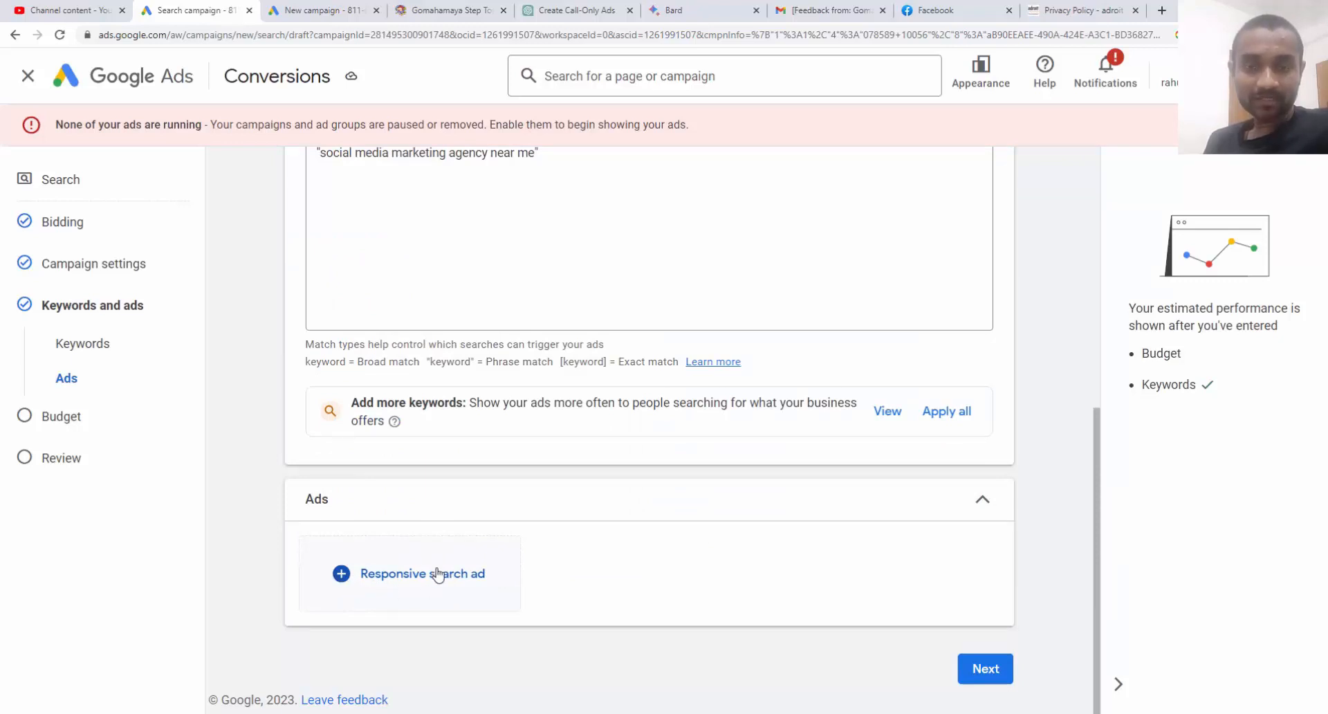
# Set a ₹20000 average daily budget and continue to the Review step
pyautogui.click(994, 677)
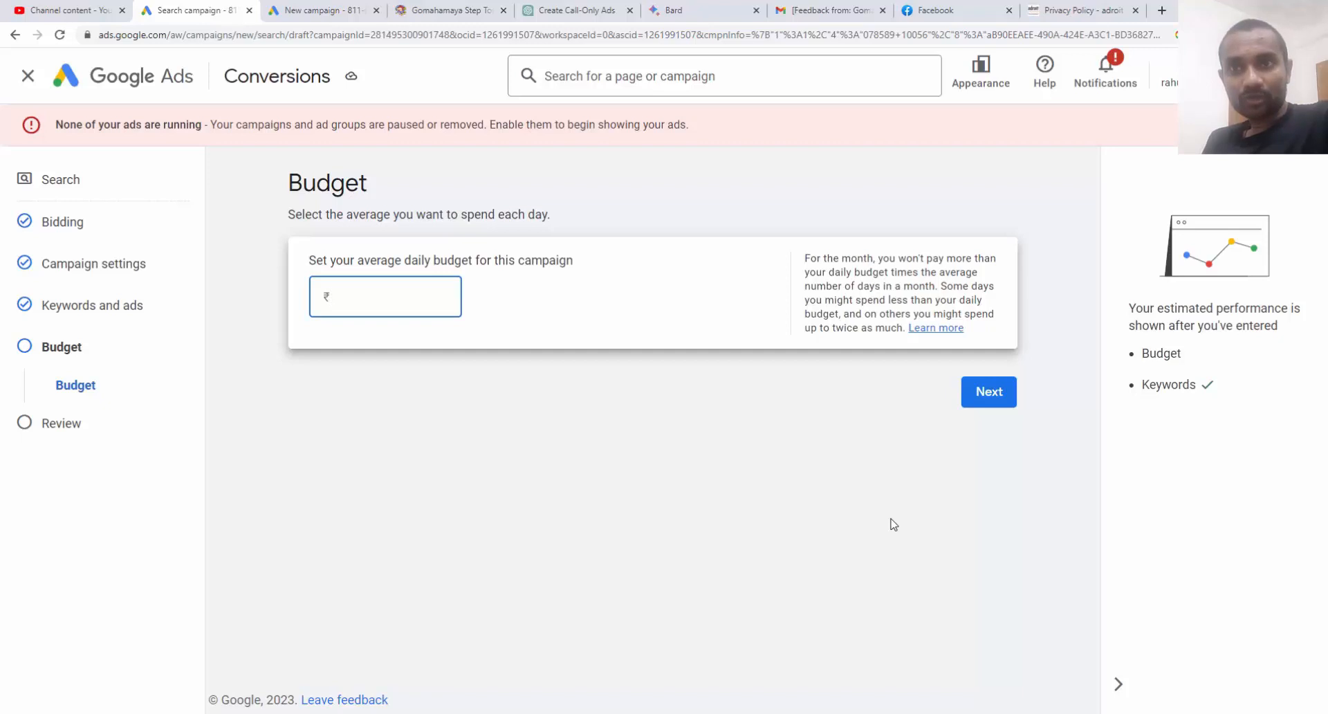
pyautogui.write('20000')
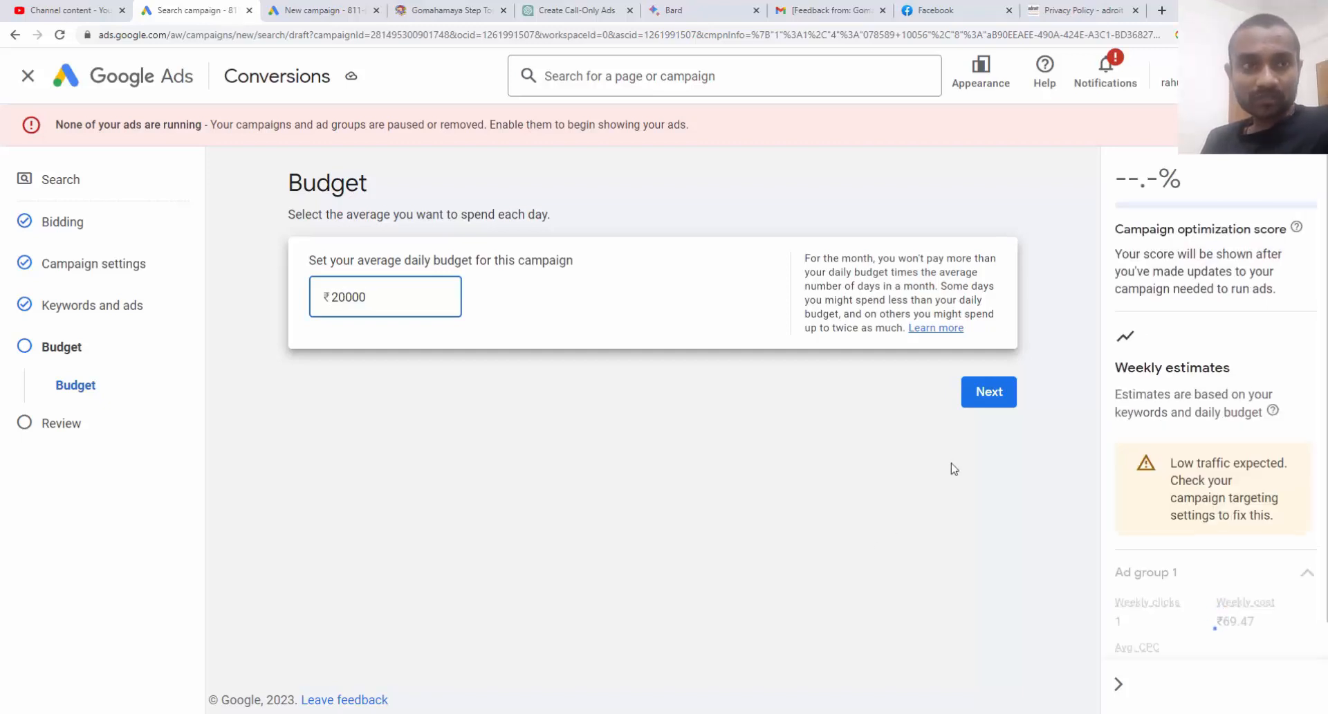
pyautogui.click(982, 392)
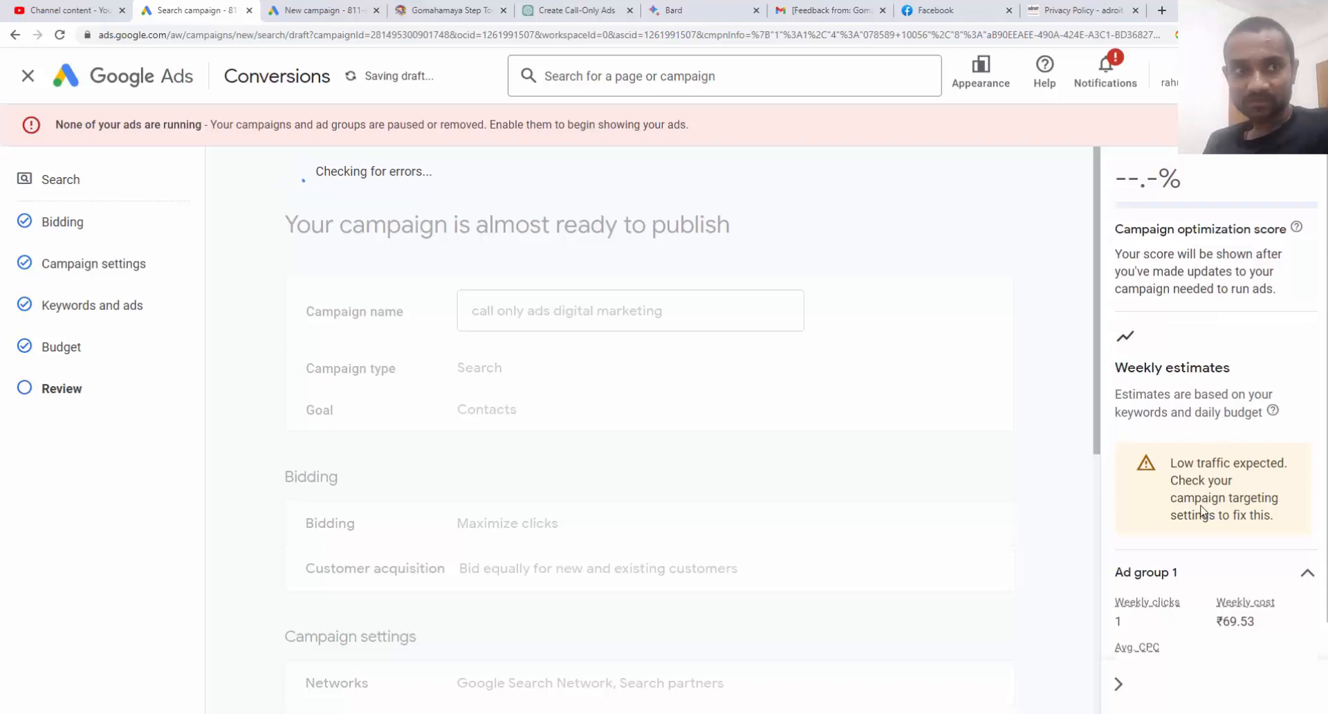
# Publish the campaign despite the 'cannot run ads' warning and return to the campaigns overview
pyautogui.scroll(-4, 922, 548)
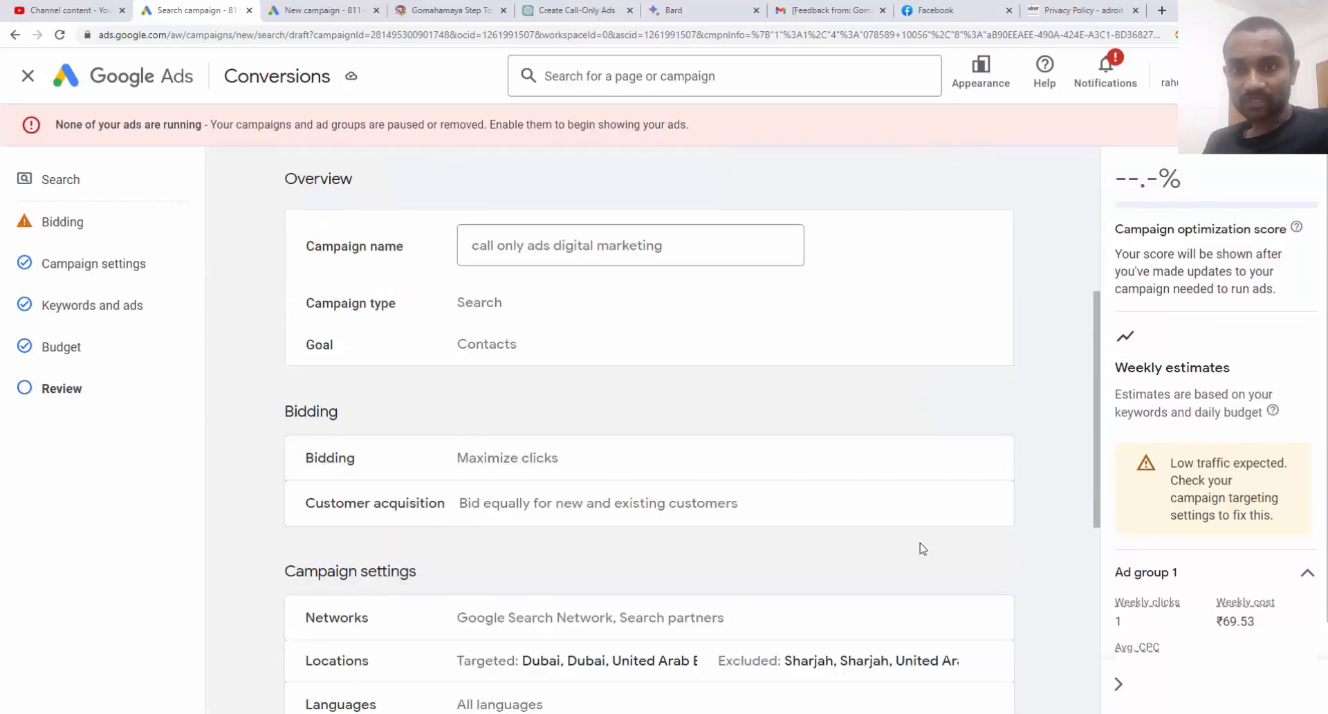
pyautogui.scroll(-6, 922, 549)
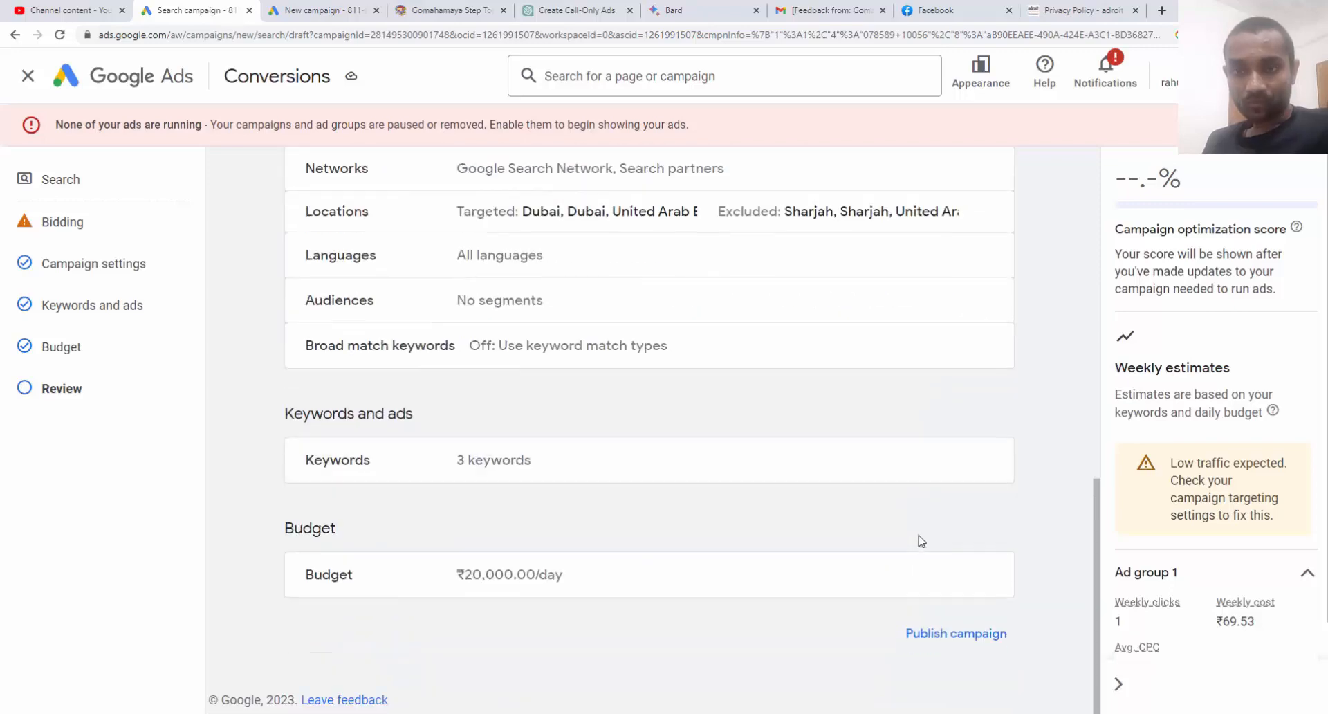
pyautogui.click(958, 635)
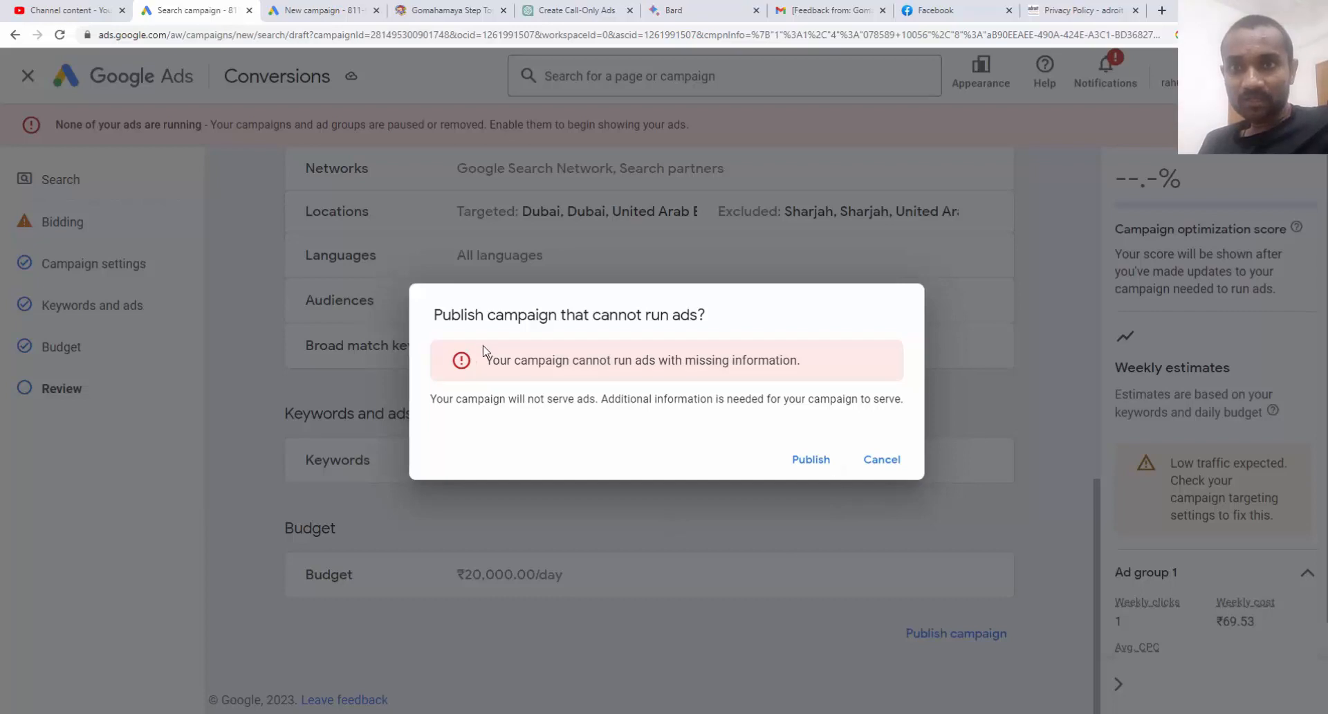
pyautogui.moveTo(484, 365); pyautogui.dragTo(546, 364)
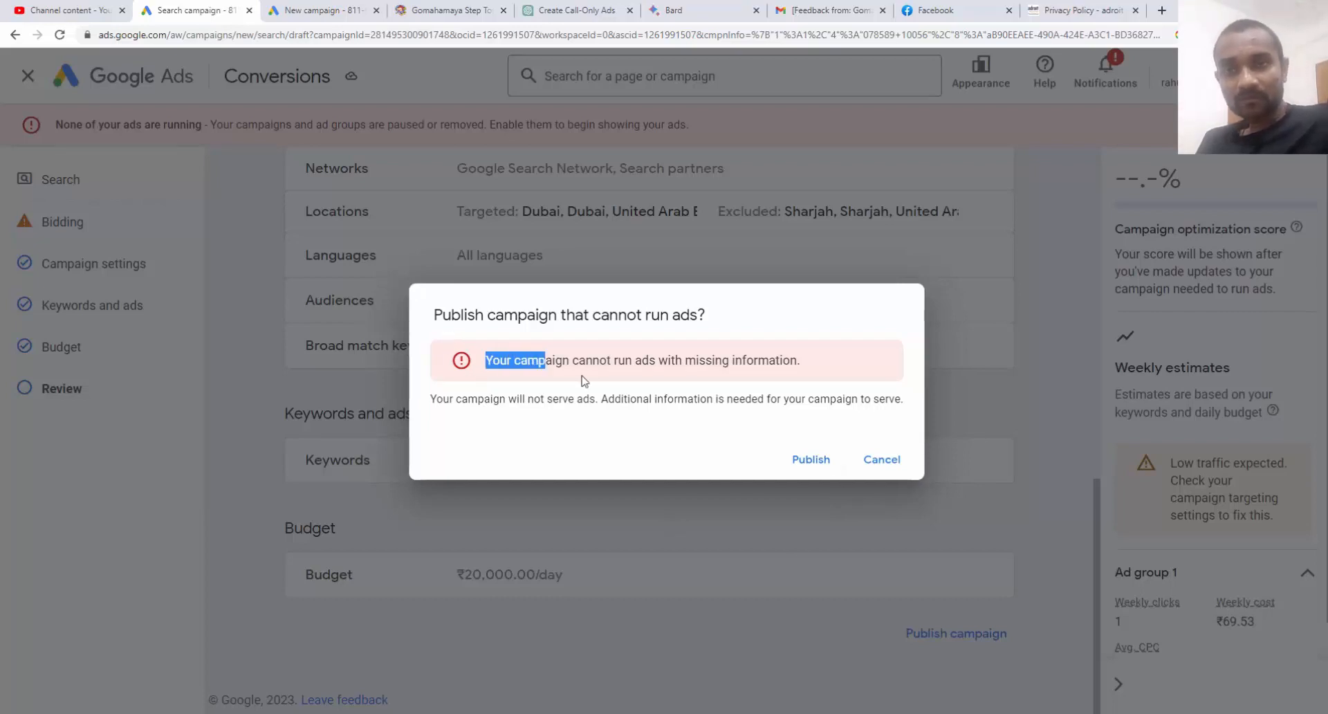
pyautogui.moveTo(634, 361); pyautogui.dragTo(794, 363)
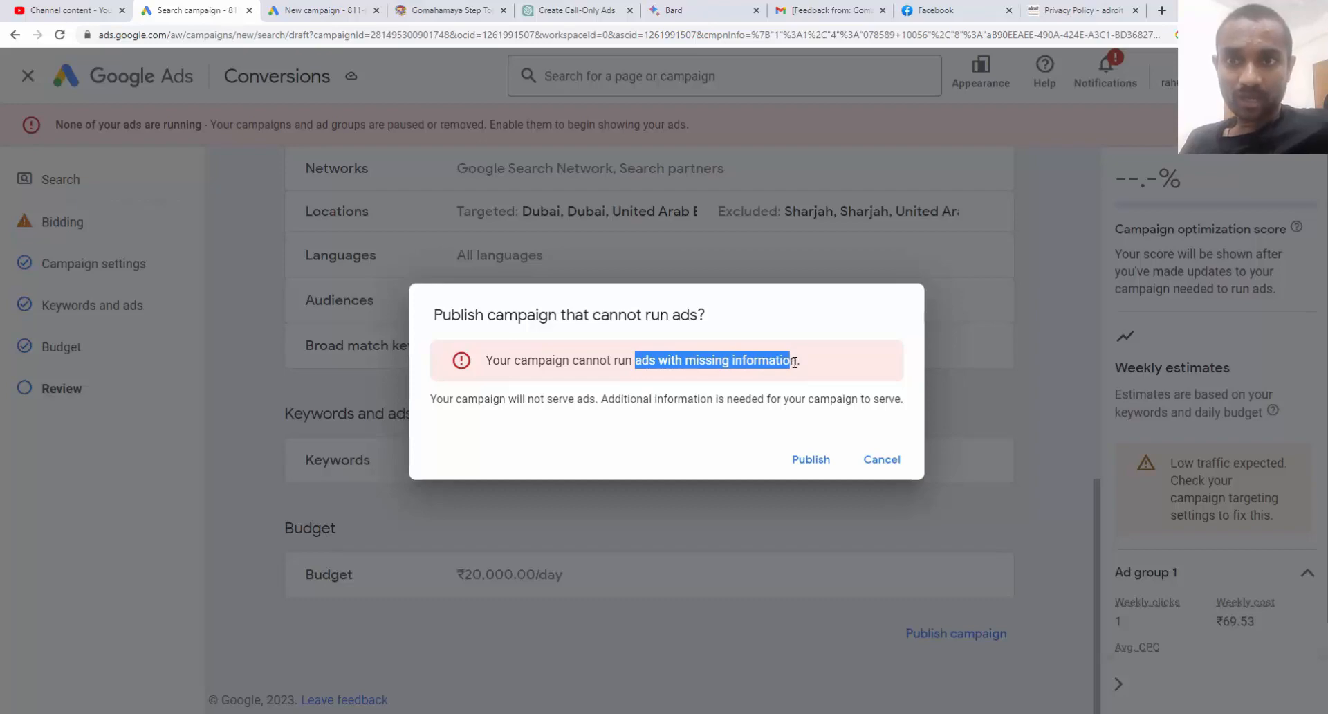
pyautogui.click(803, 464)
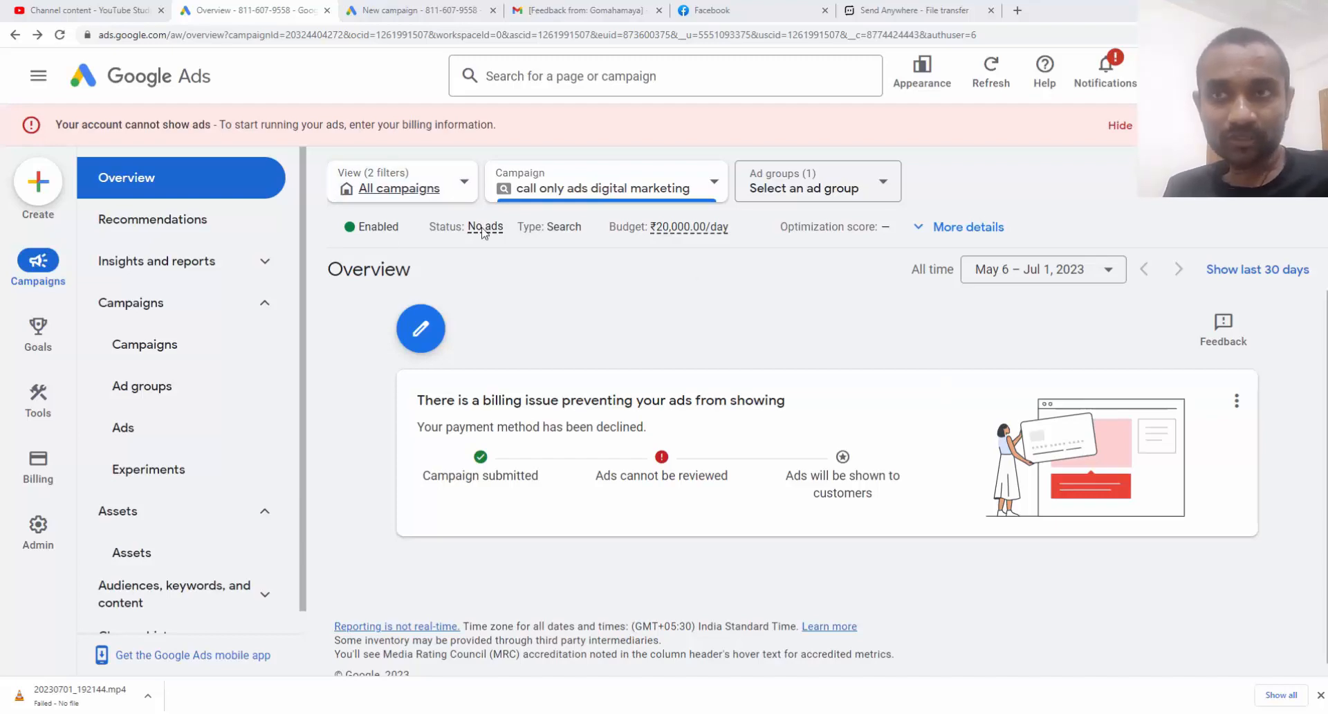
pyautogui.click(192, 84)
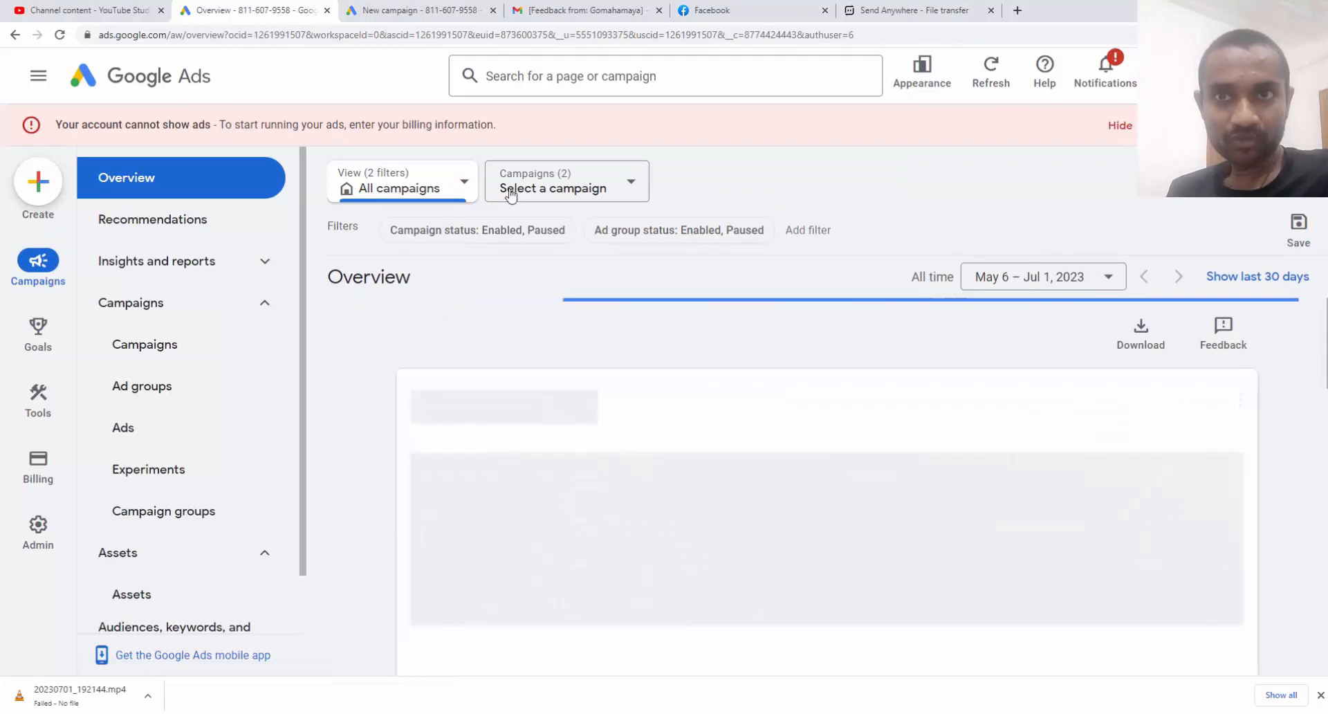
# Select the 'call only ads digital marketing' campaign and view its Ads page
pyautogui.click(578, 188)
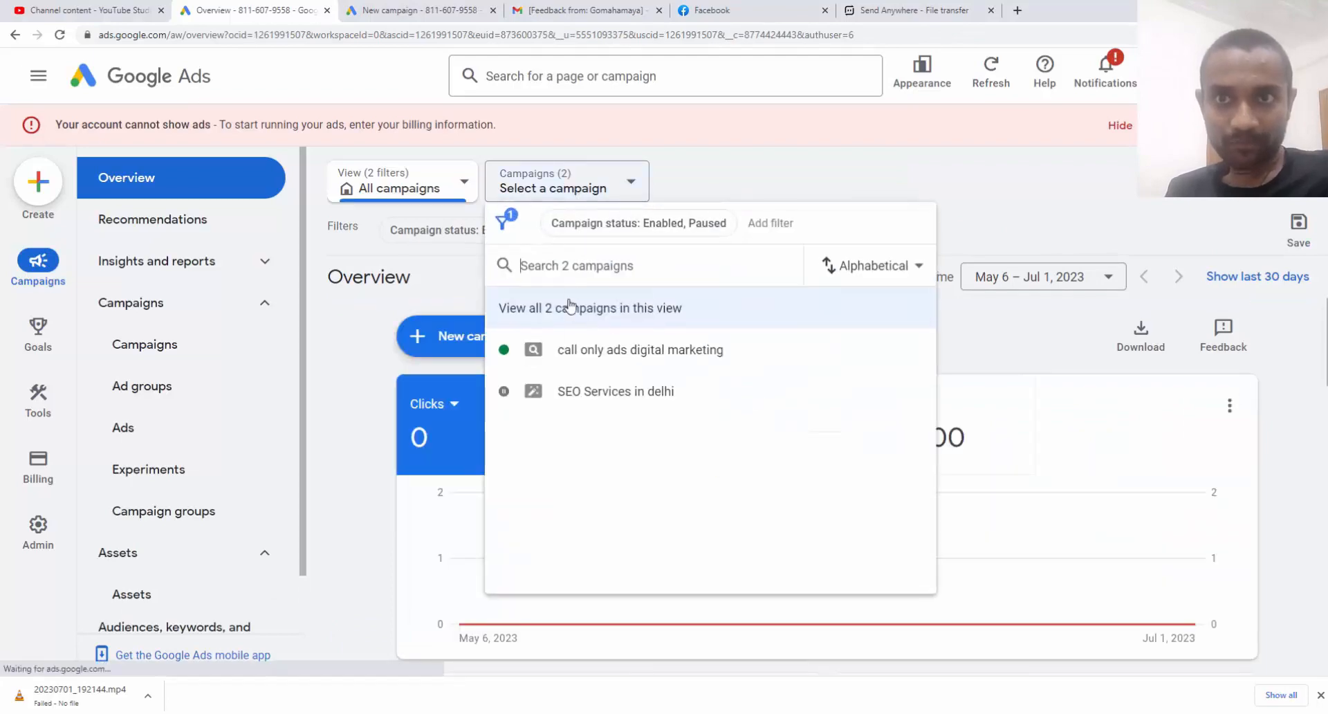
pyautogui.click(572, 351)
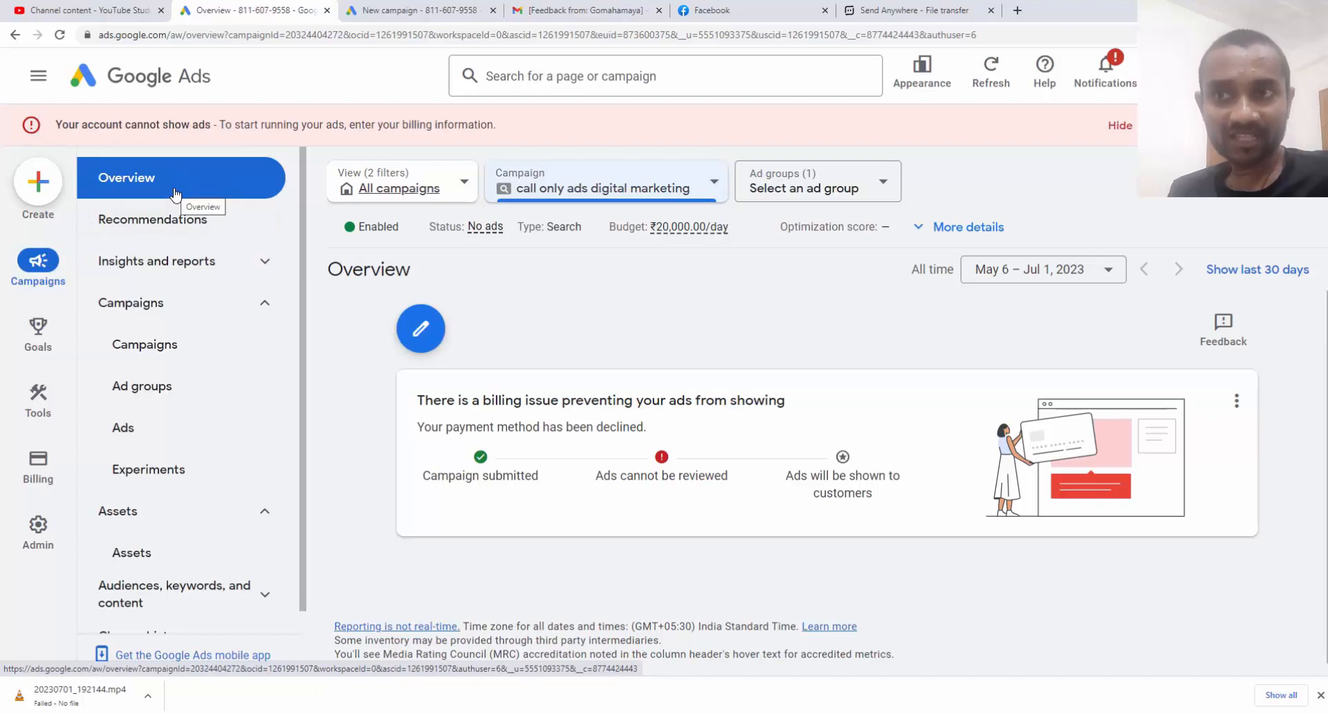
pyautogui.click(169, 443)
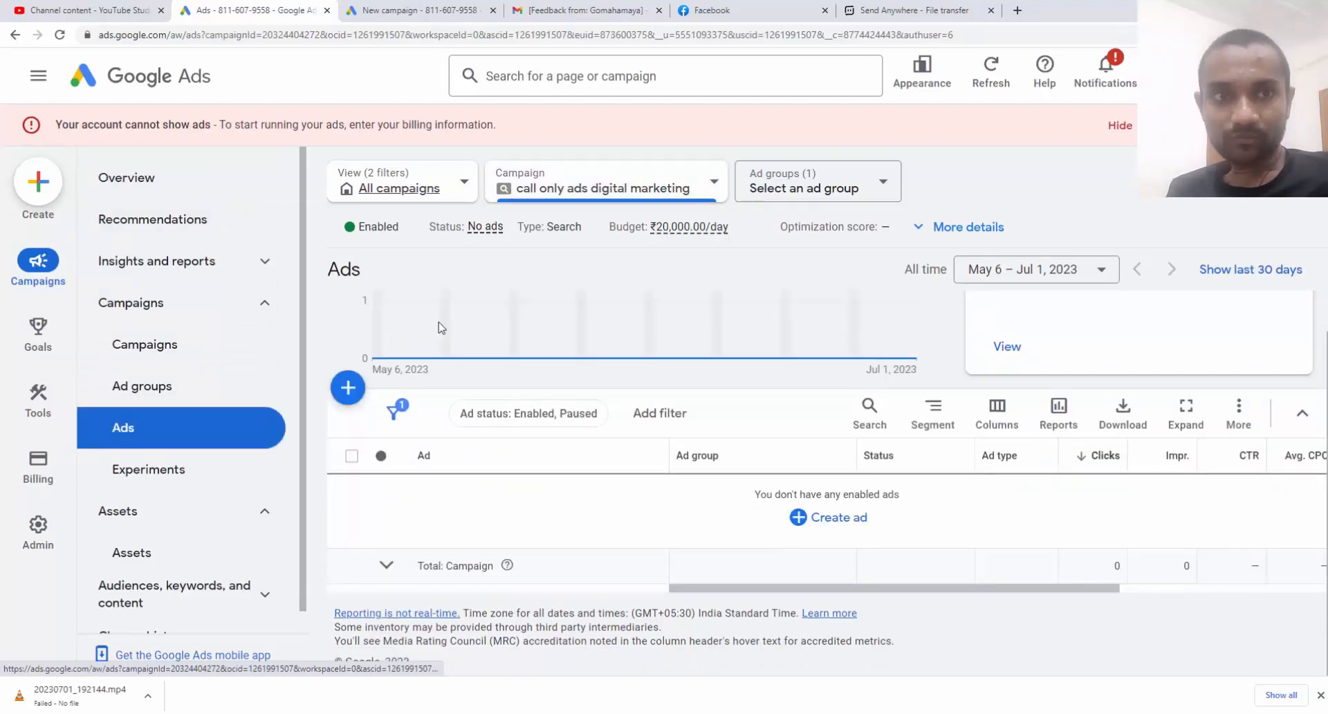
# Create a new Call ad and assign it to Ad group 1
pyautogui.click(347, 389)
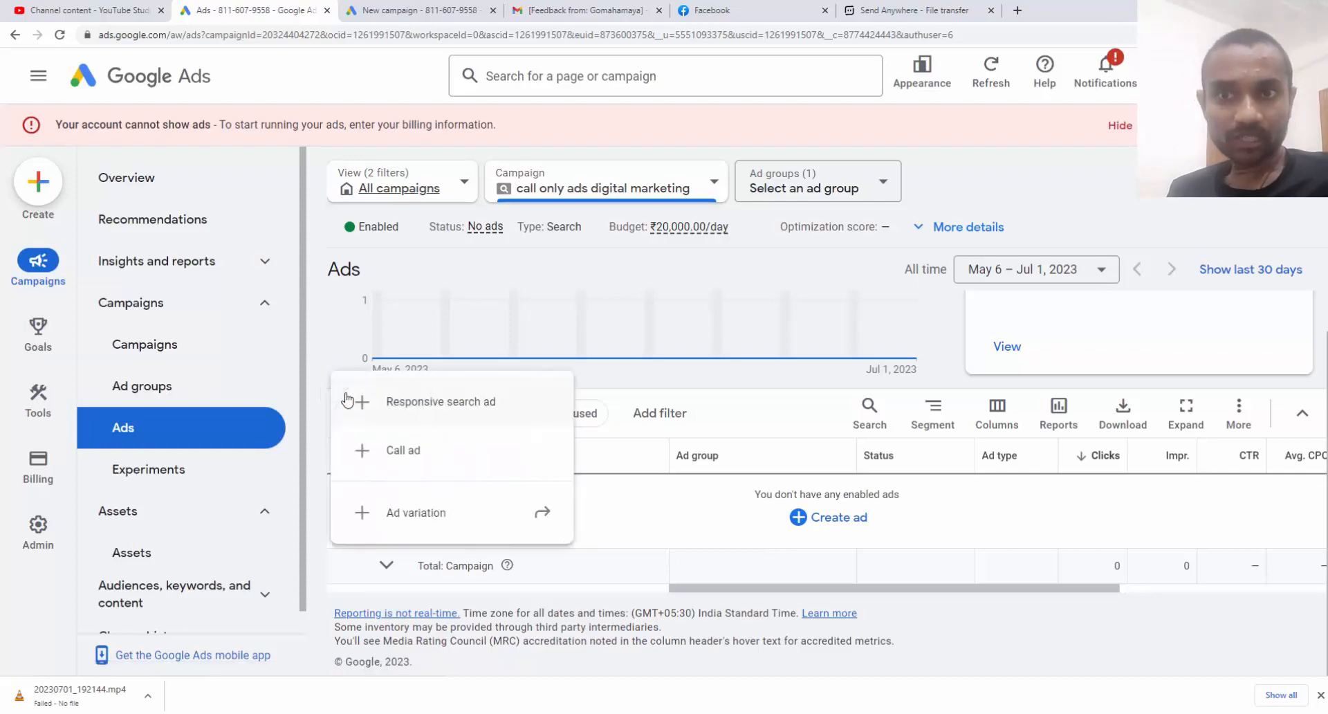
pyautogui.click(406, 457)
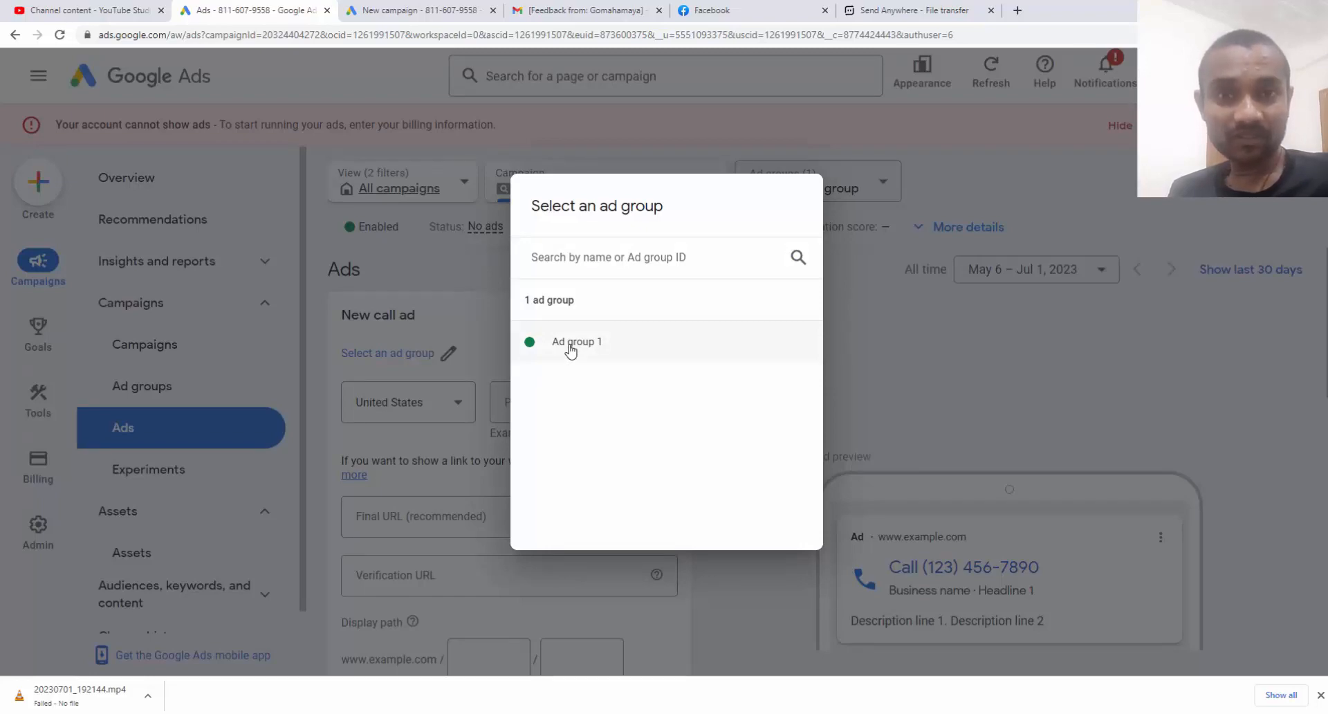
pyautogui.click(570, 345)
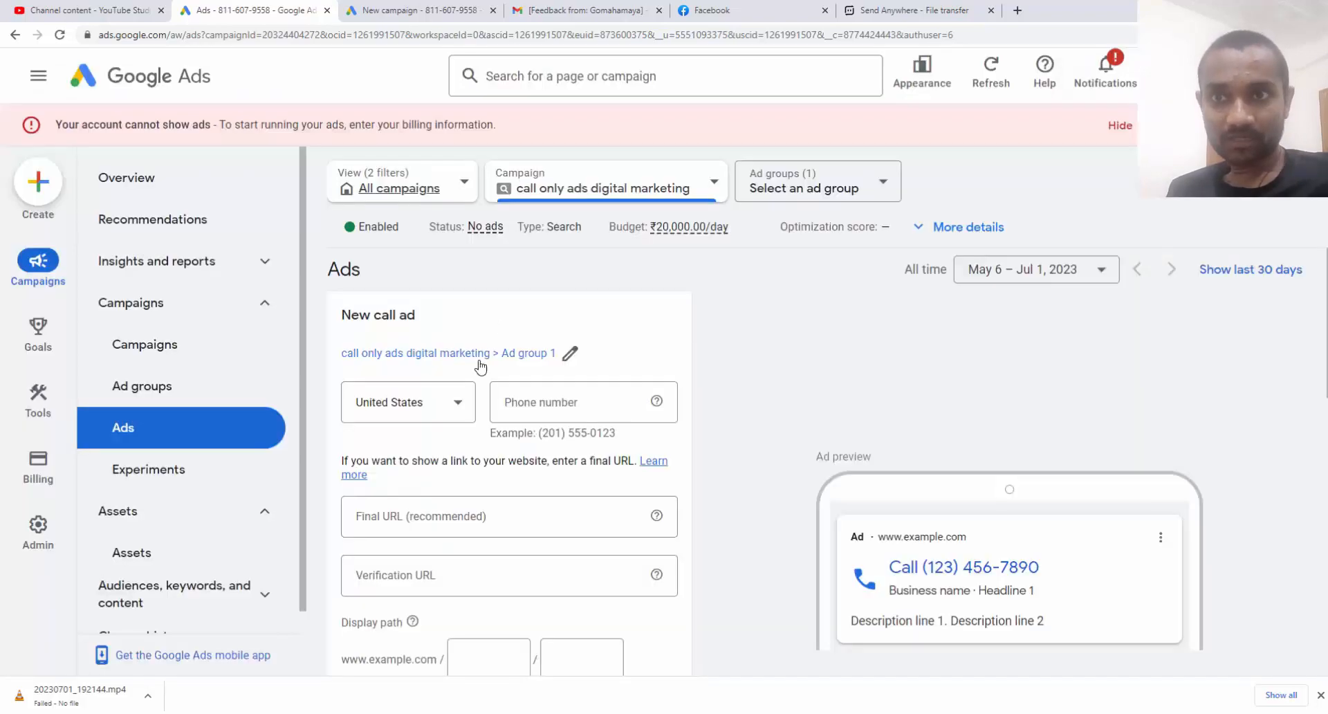
# Set the call ad's phone number country to India
pyautogui.click(451, 408)
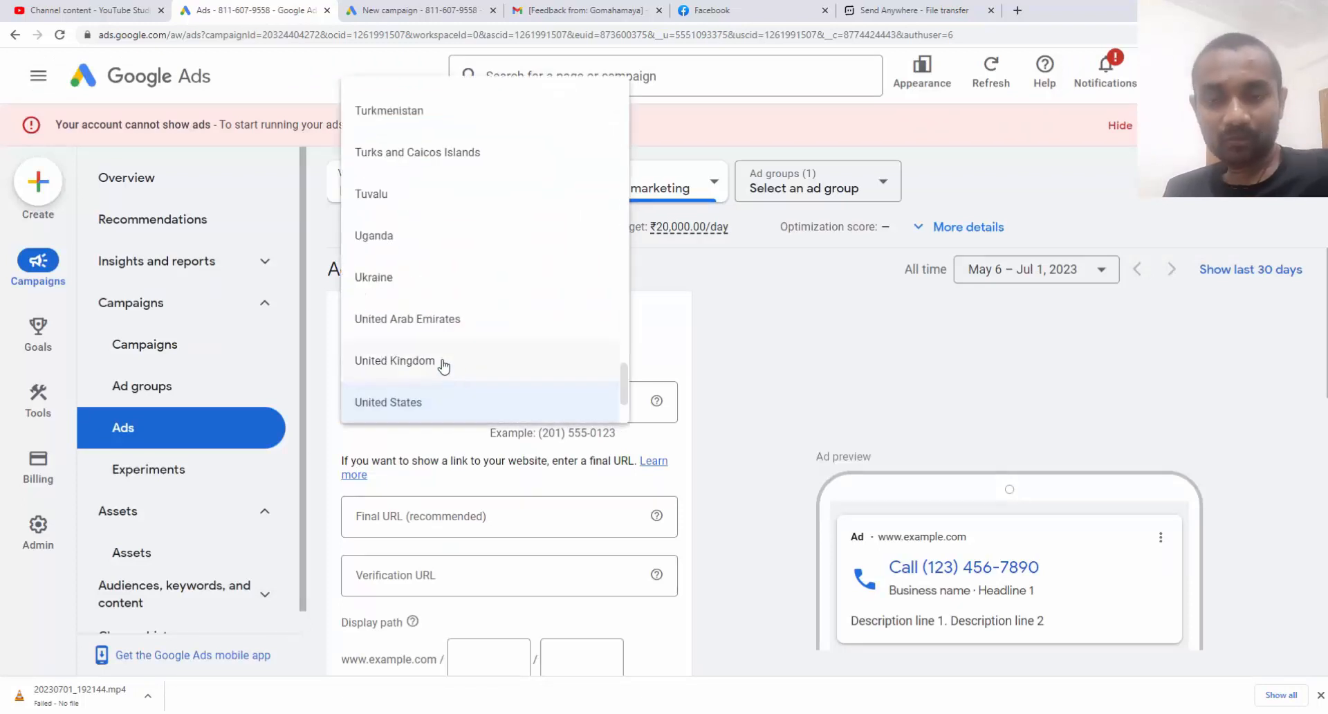
pyautogui.scroll(-7, 444, 367)
pyautogui.scroll(20, 444, 367)
pyautogui.click(445, 272)
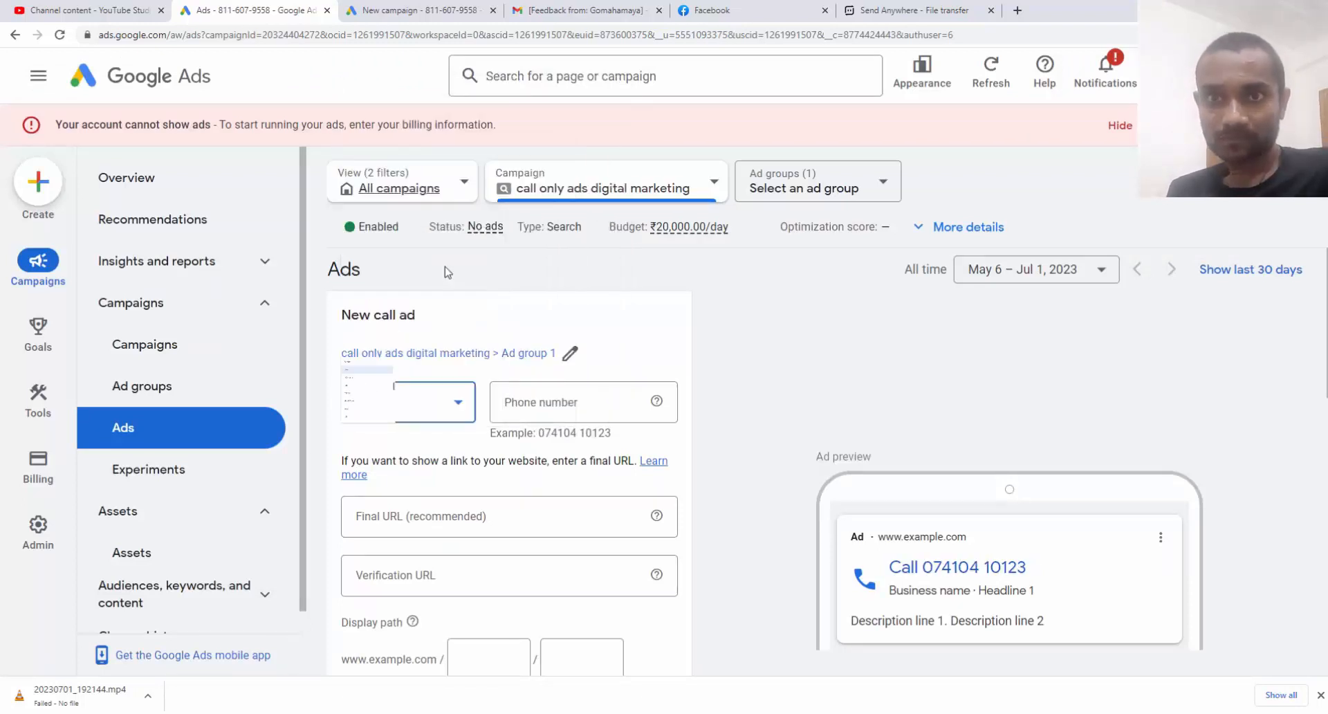
pyautogui.moveTo(538, 433); pyautogui.dragTo(614, 435)
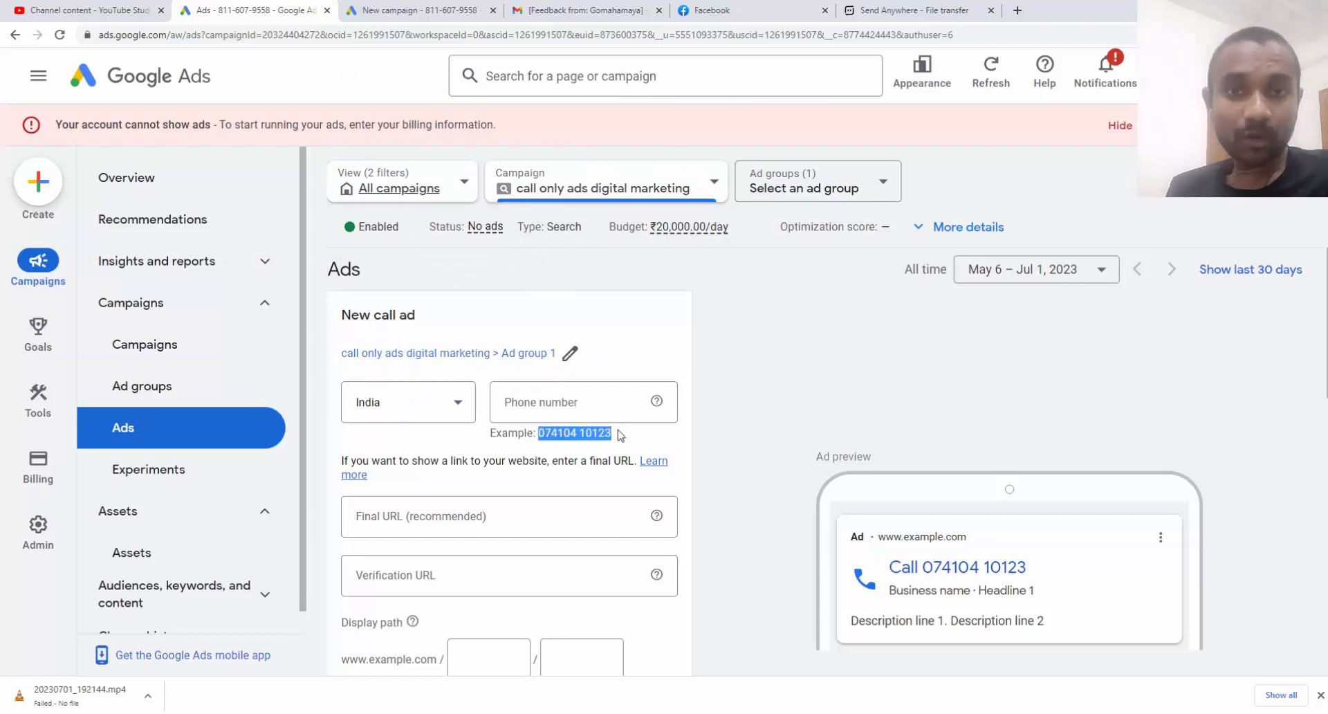
# Enter the business phone number, checking it against the example format and ad preview
pyautogui.click(600, 400)
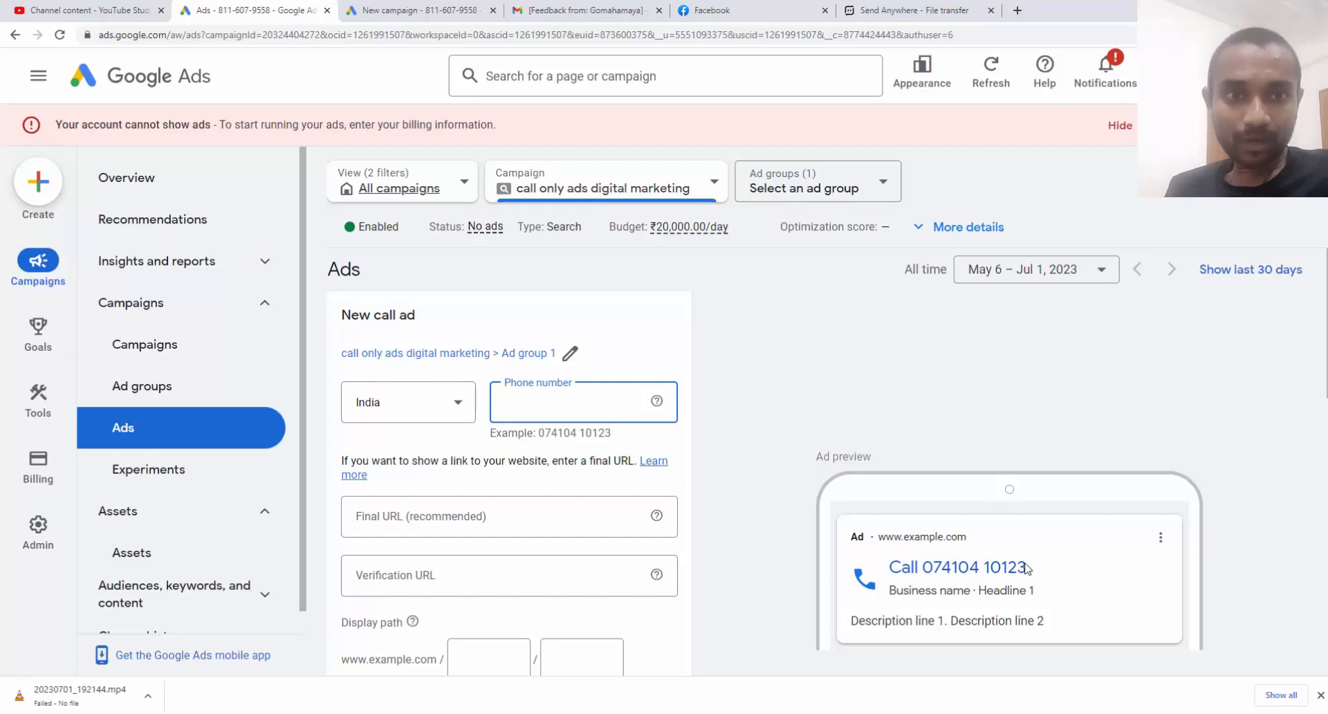
pyautogui.moveTo(1028, 567); pyautogui.dragTo(931, 575)
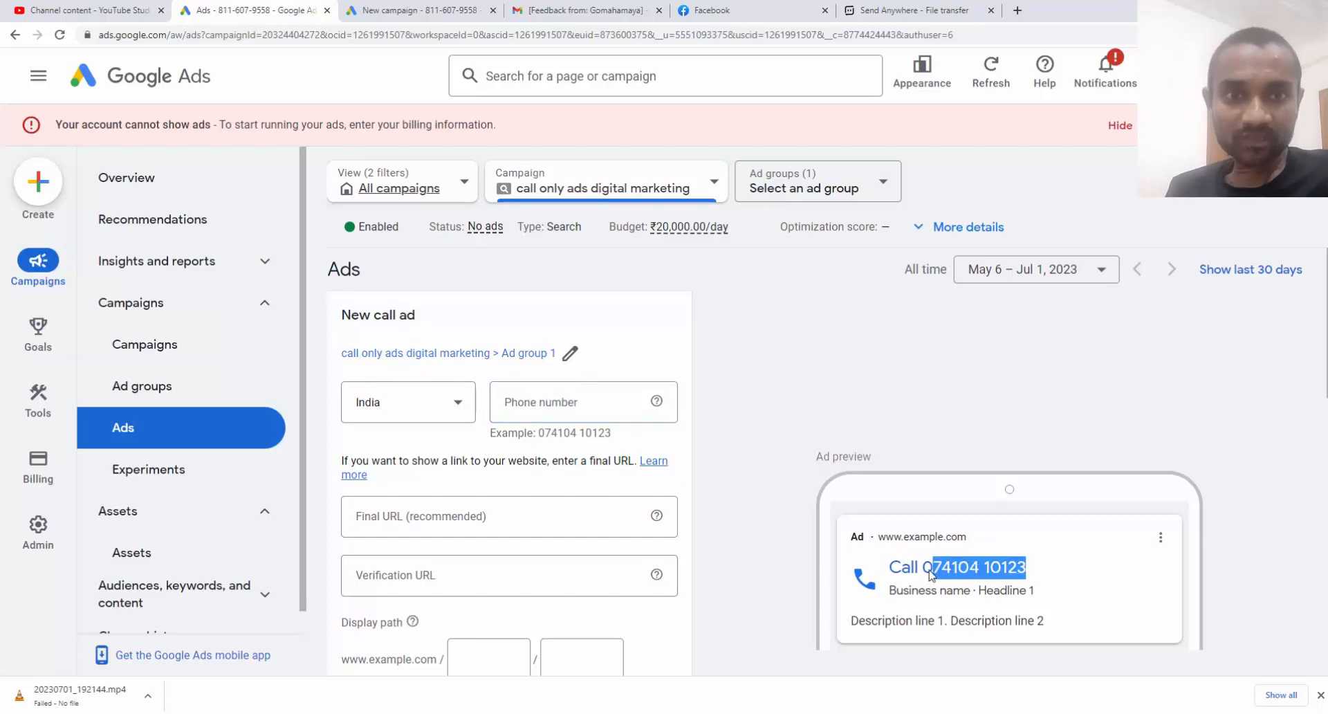
pyautogui.click(556, 405)
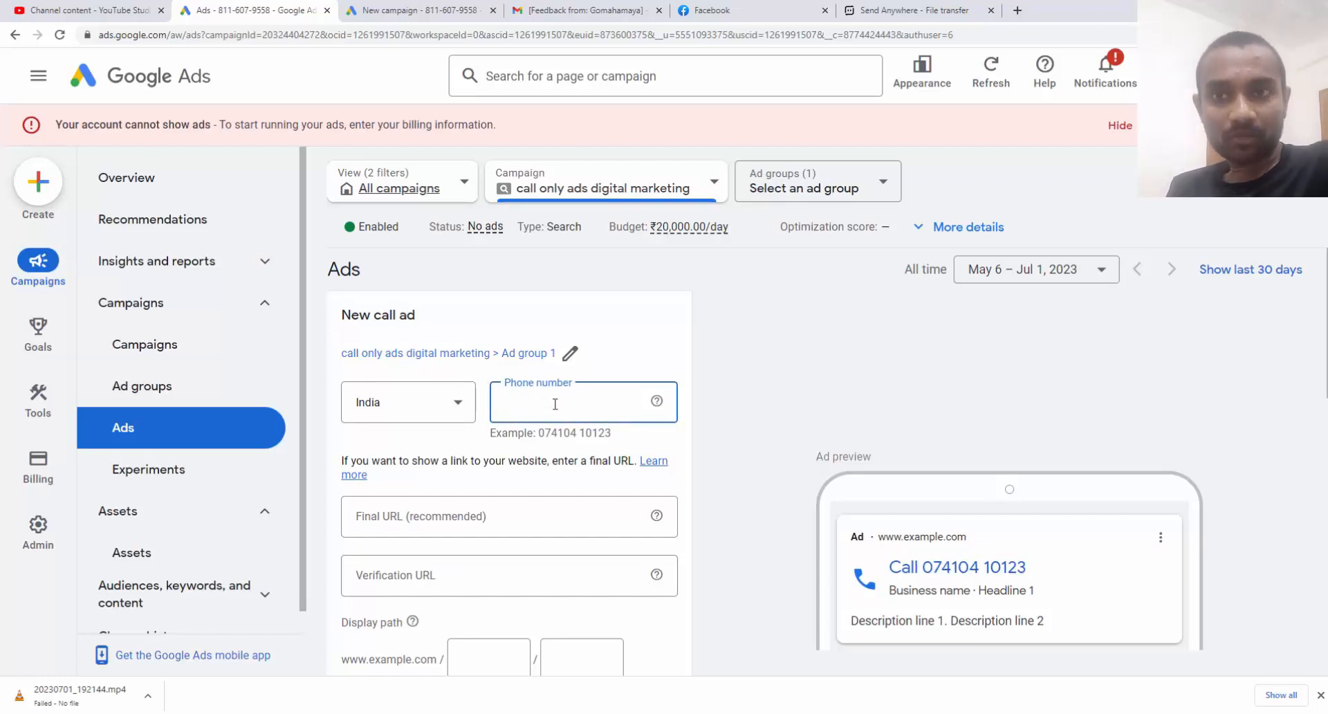
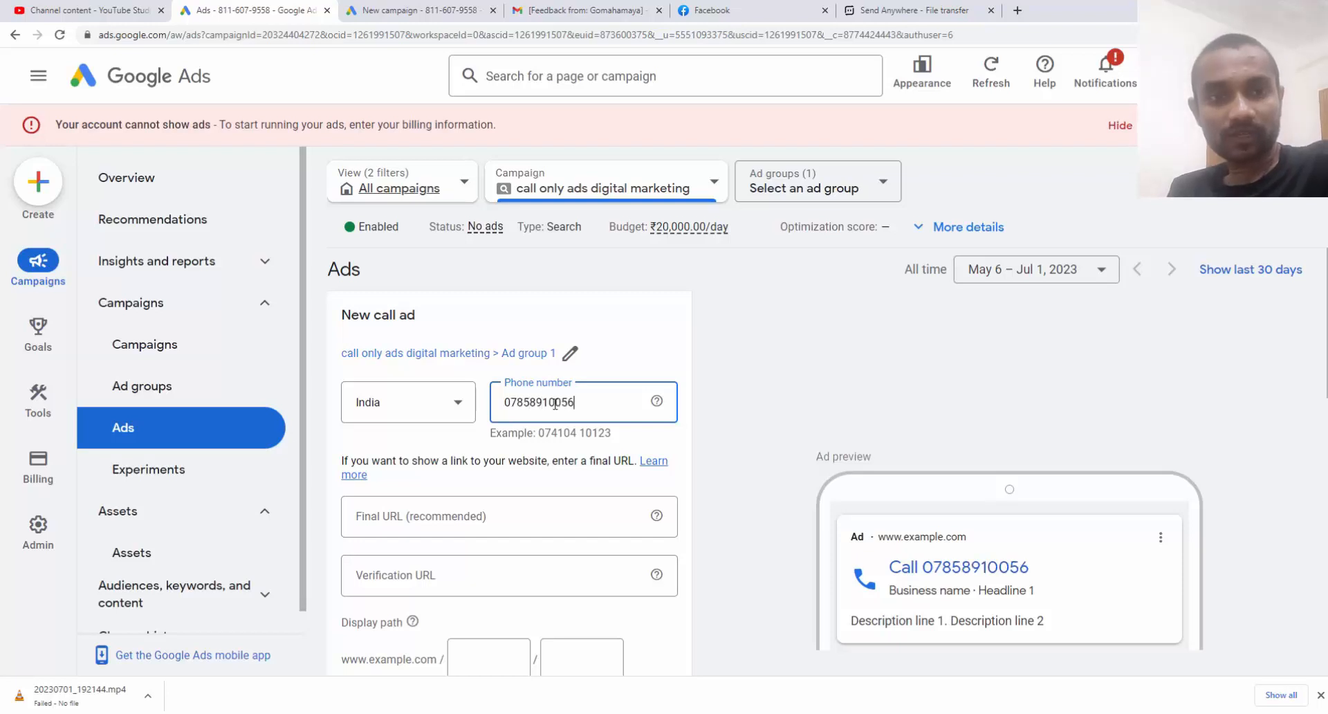
pyautogui.press('Left')
pyautogui.press('Left')
pyautogui.press('Left')
pyautogui.press('Left')
pyautogui.press('Left')
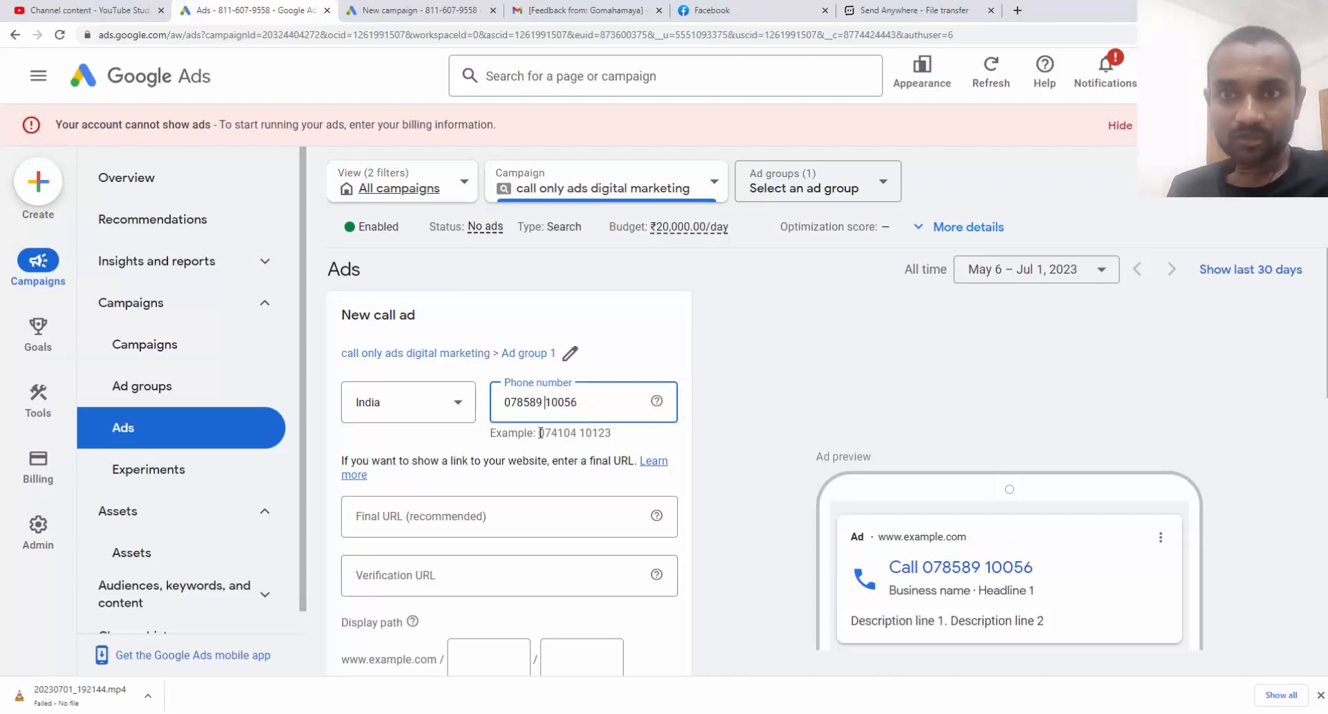
pyautogui.moveTo(538, 433); pyautogui.dragTo(621, 434)
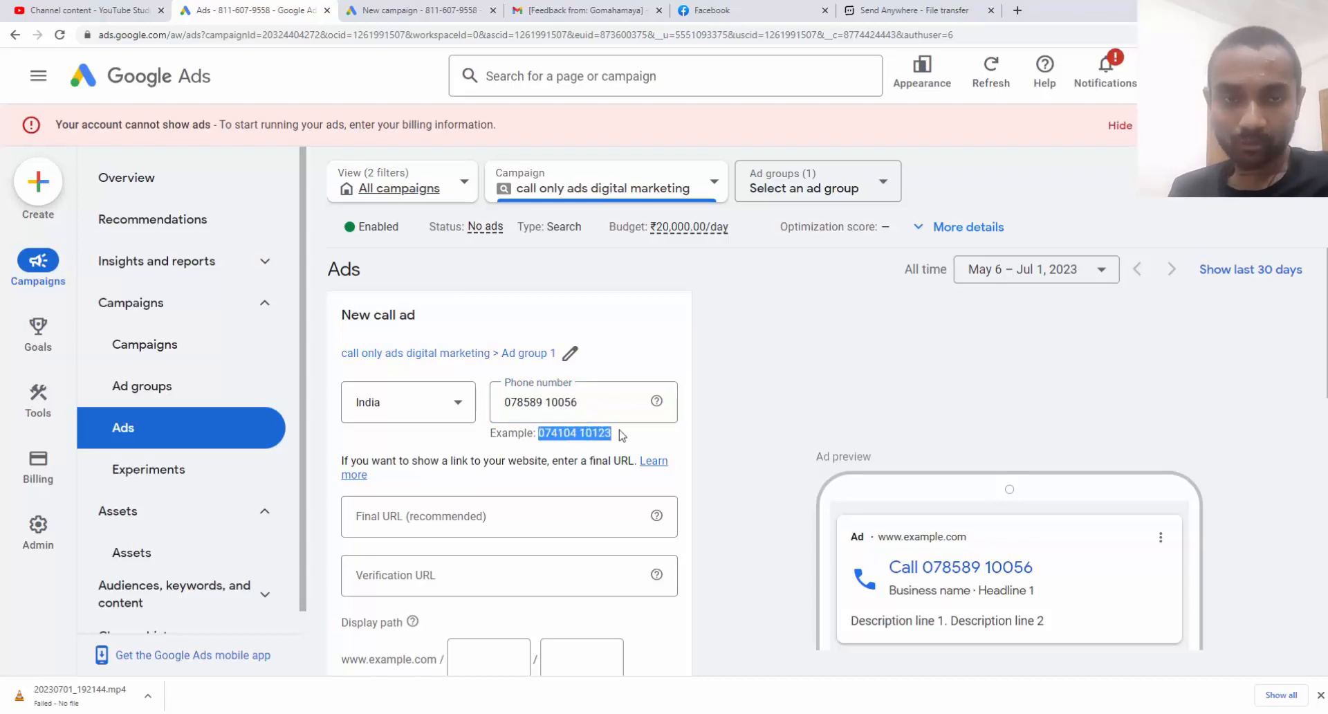
pyautogui.scroll(-1, 437, 428)
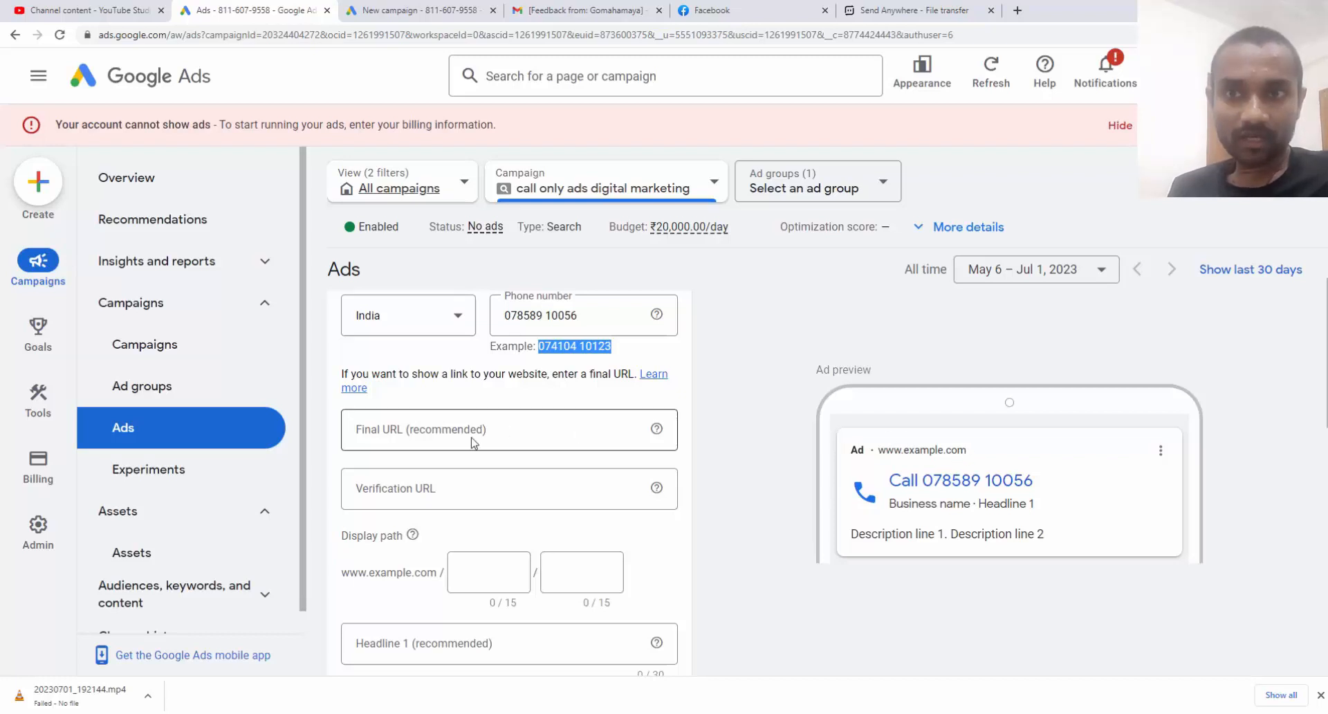
pyautogui.click(391, 435)
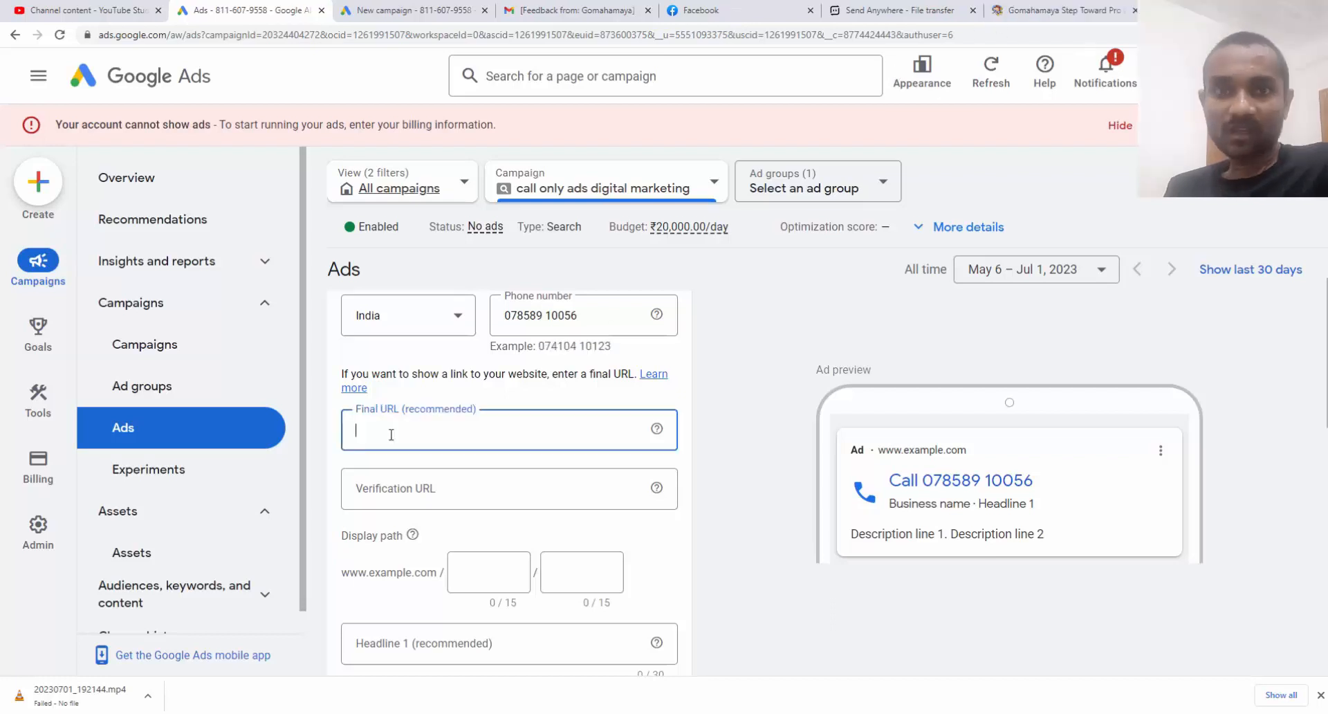
pyautogui.write('https://www.gomahamaya.com/')
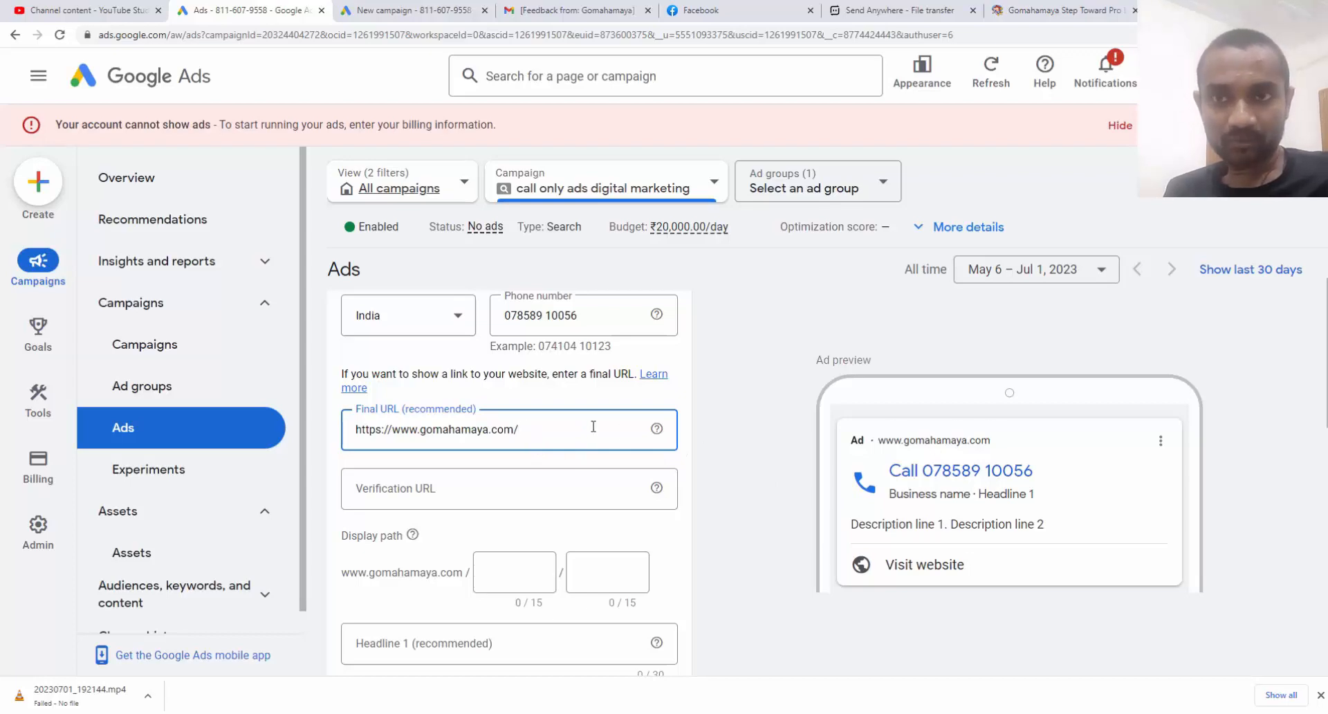
pyautogui.moveTo(530, 430); pyautogui.dragTo(370, 444)
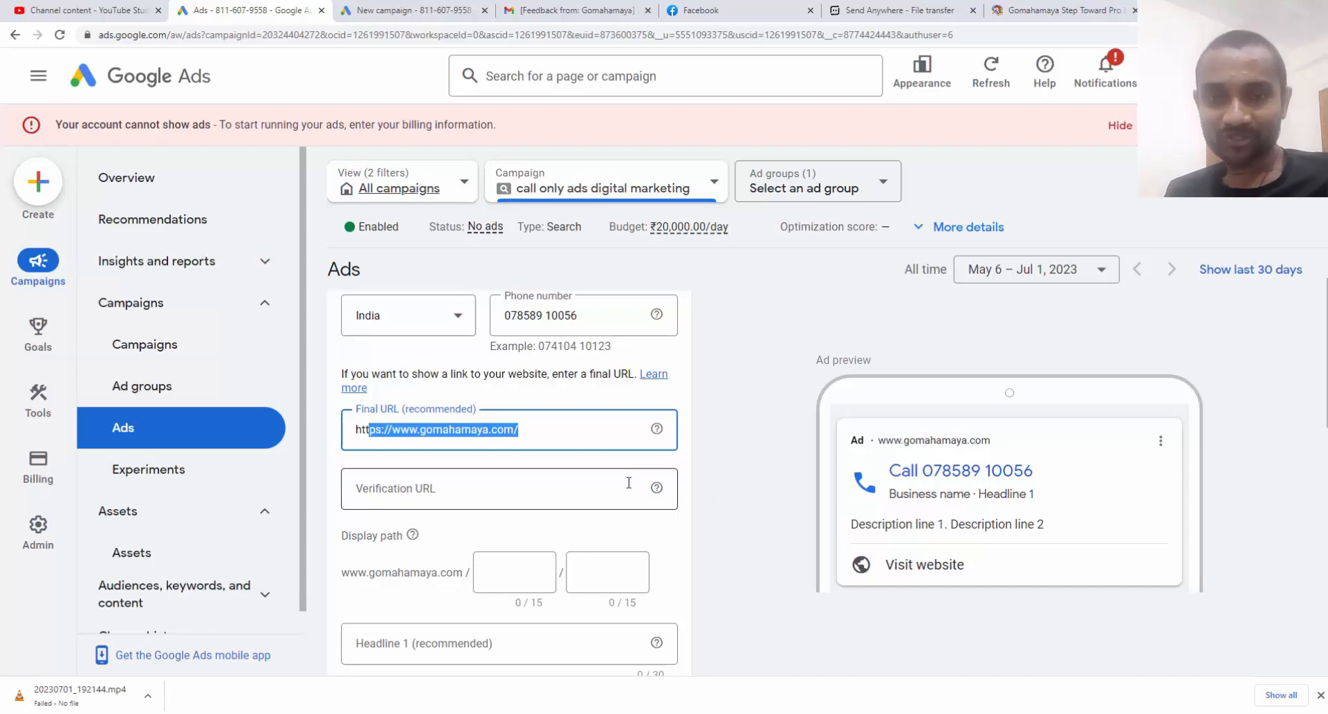
pyautogui.scroll(-4, 629, 483)
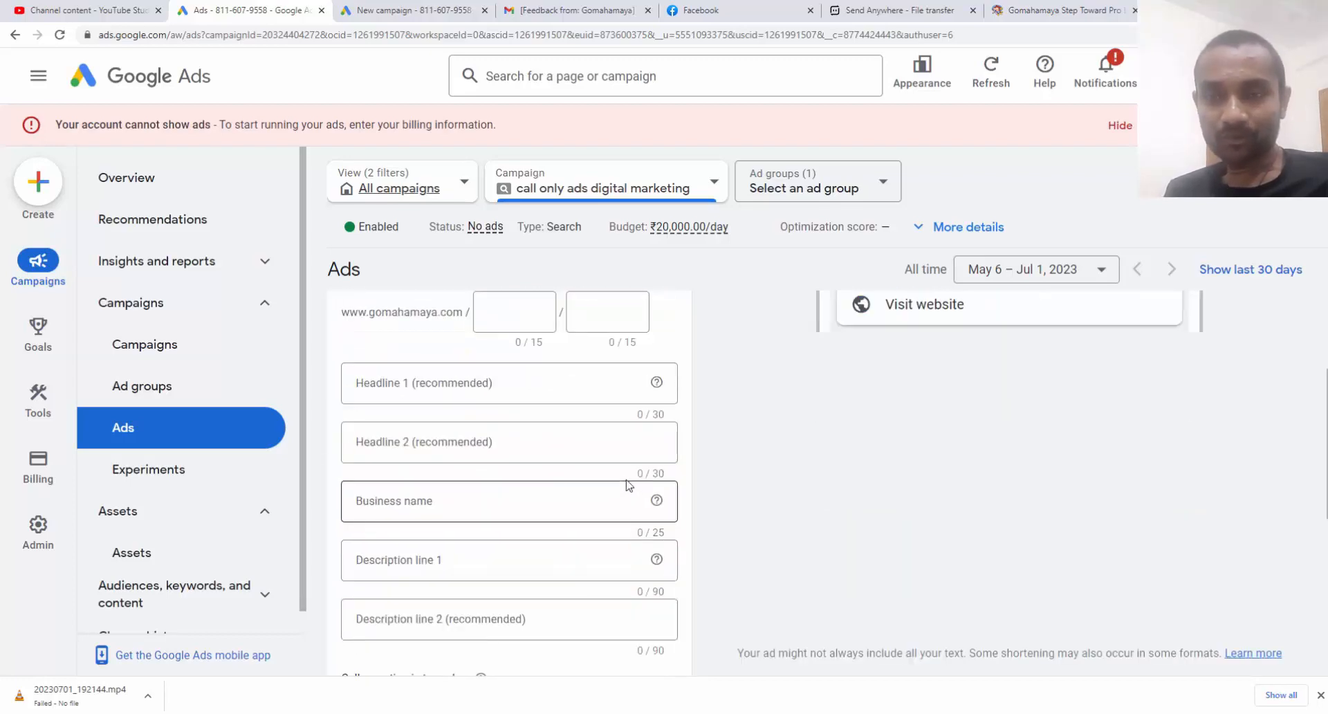
# Paste 'best digital marketing agency' as Headline 1 and 'Call today grow your business' as Headline 2, trimmed to 30 characters
pyautogui.click(475, 384)
pyautogui.click(471, 505)
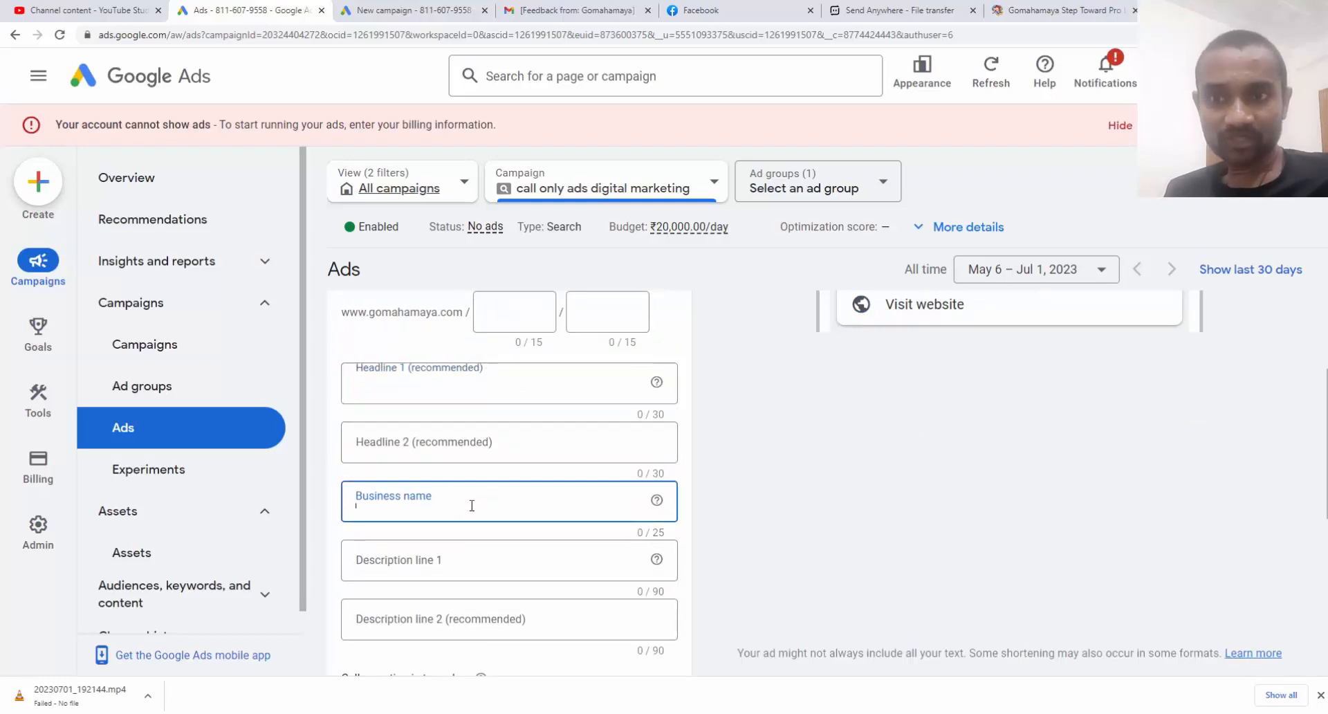
pyautogui.click(465, 557)
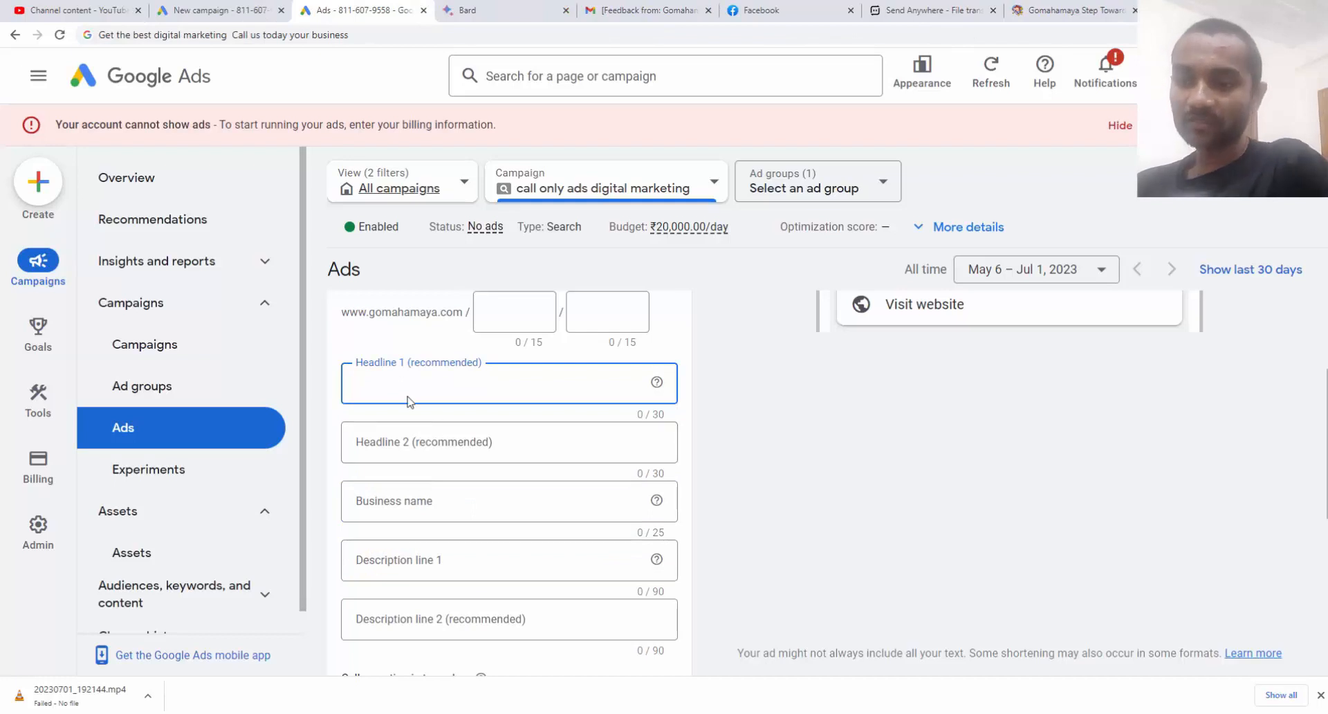
pyautogui.write('best digital marketing agency')
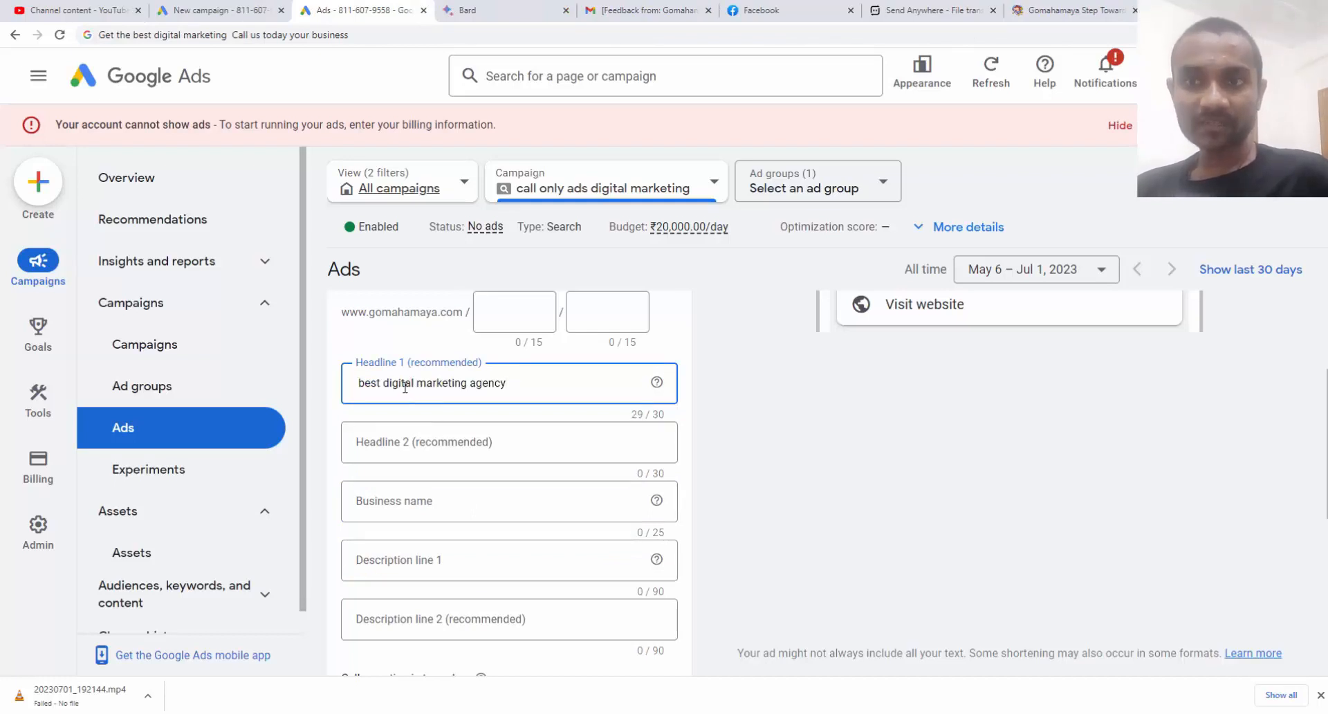
pyautogui.click(451, 444)
pyautogui.write('Call us today grow your business')
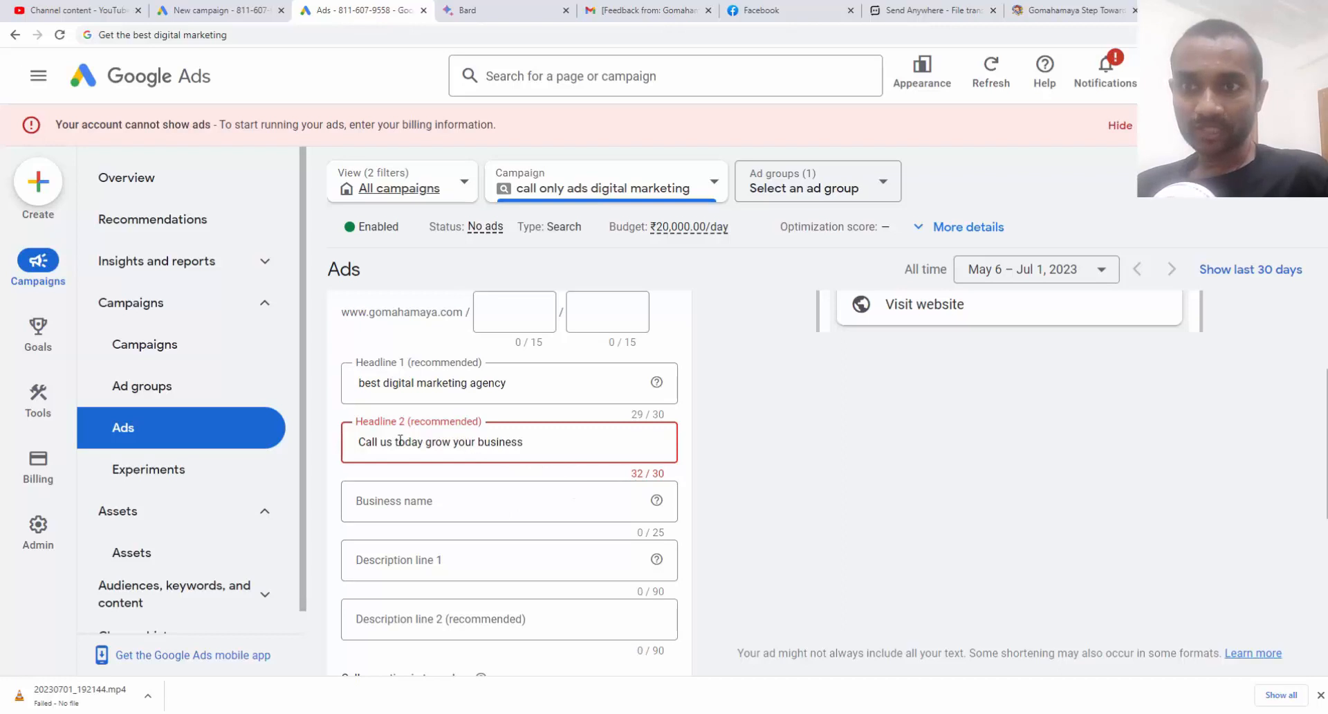
pyautogui.moveTo(394, 441); pyautogui.dragTo(381, 441)
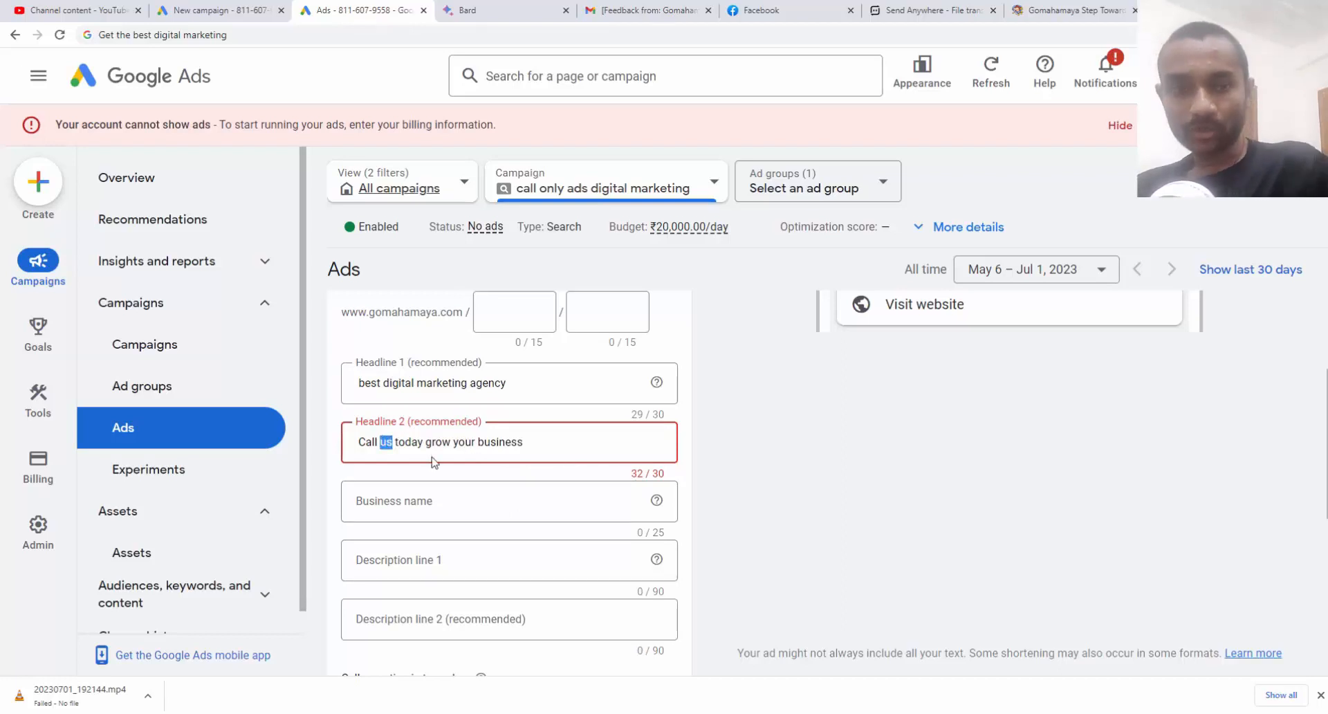
pyautogui.press('BackSpace')
pyautogui.press('BackSpace')
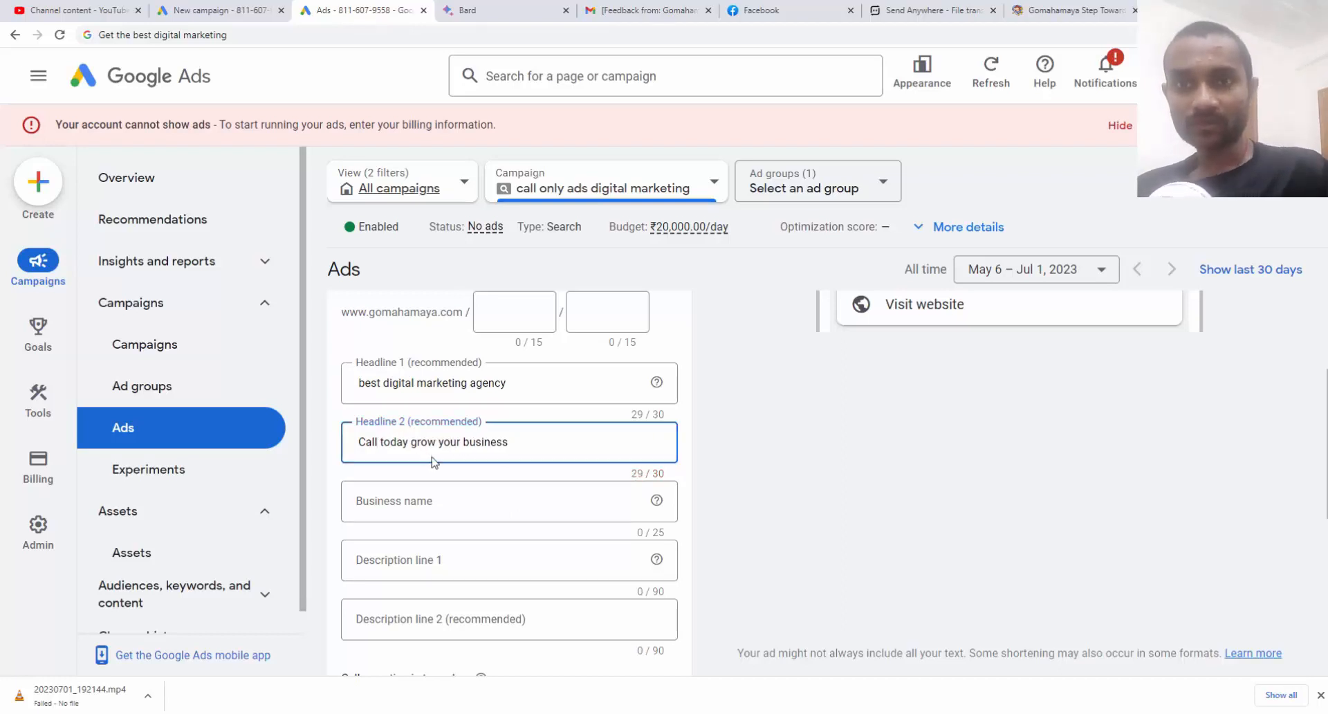
# Enter Gomahamaya as the business name
pyautogui.scroll(-2, 500, 439)
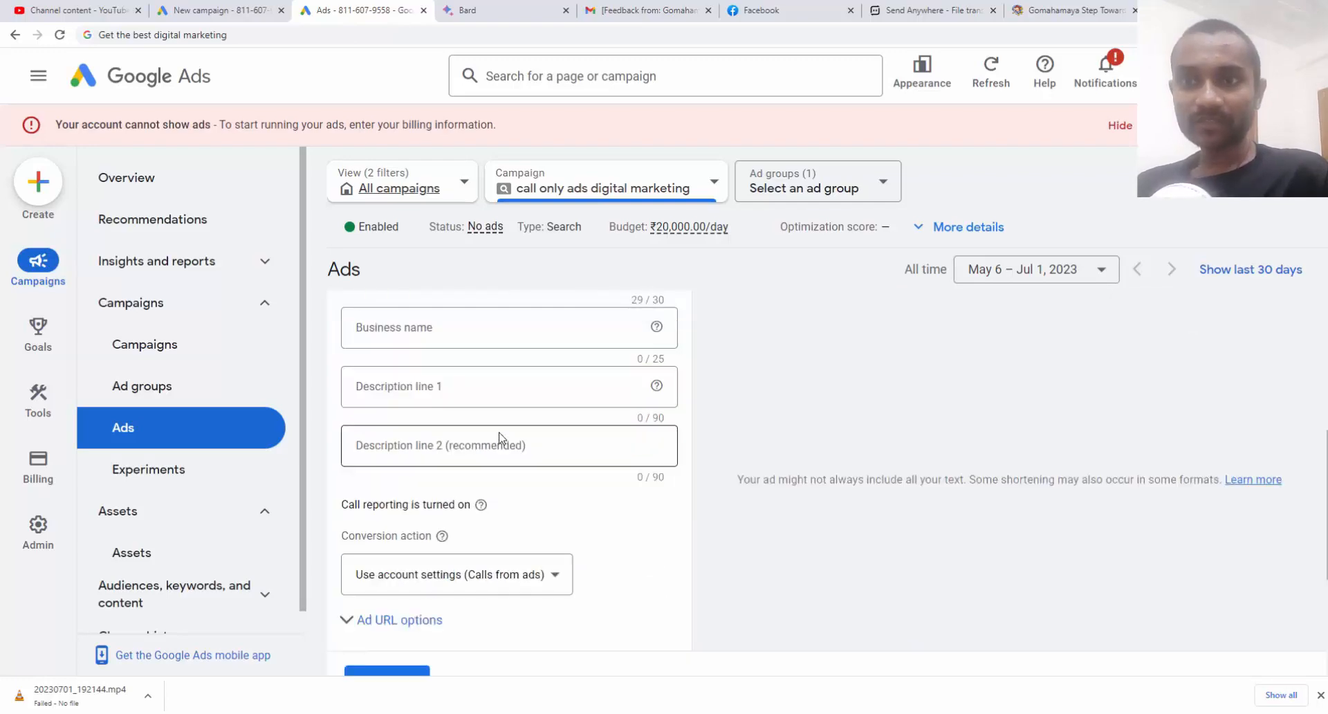
pyautogui.scroll(1, 488, 429)
pyautogui.click(420, 412)
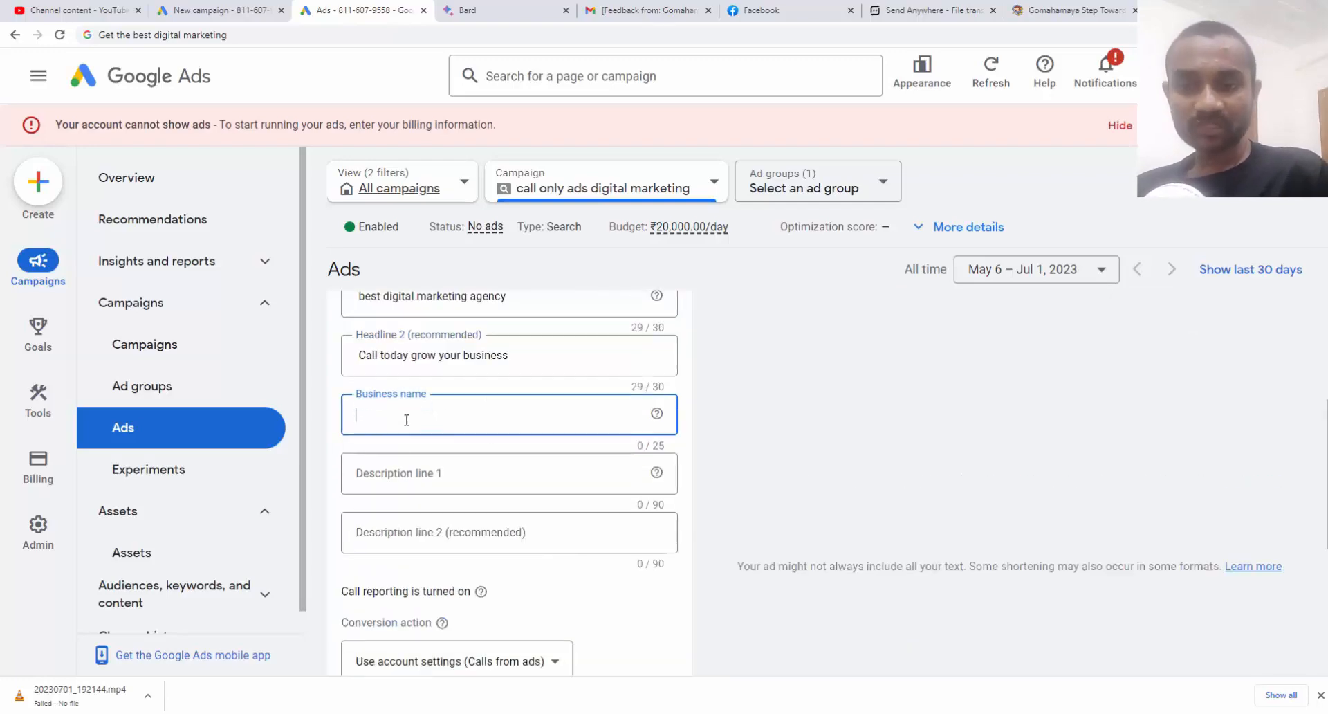
pyautogui.write('Gomahamaya')
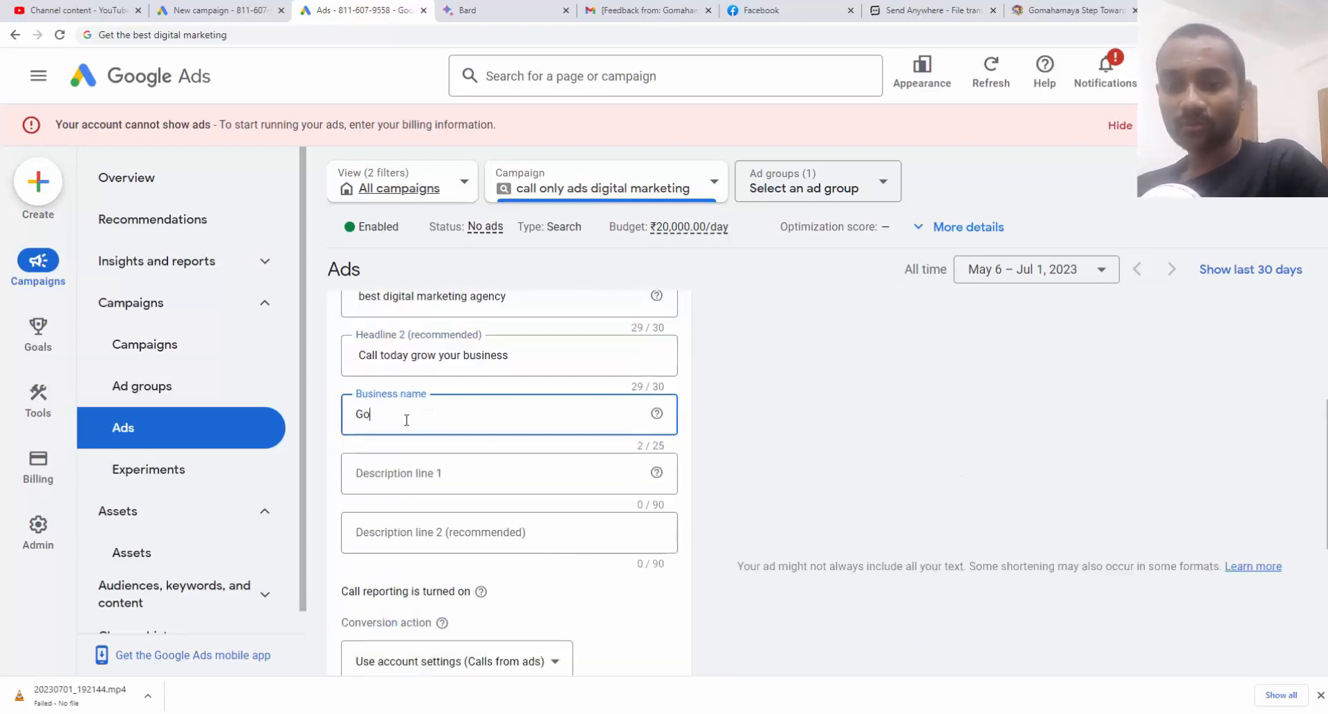
# Paste the two description lines into Description 1 and Description 2
pyautogui.click(440, 472)
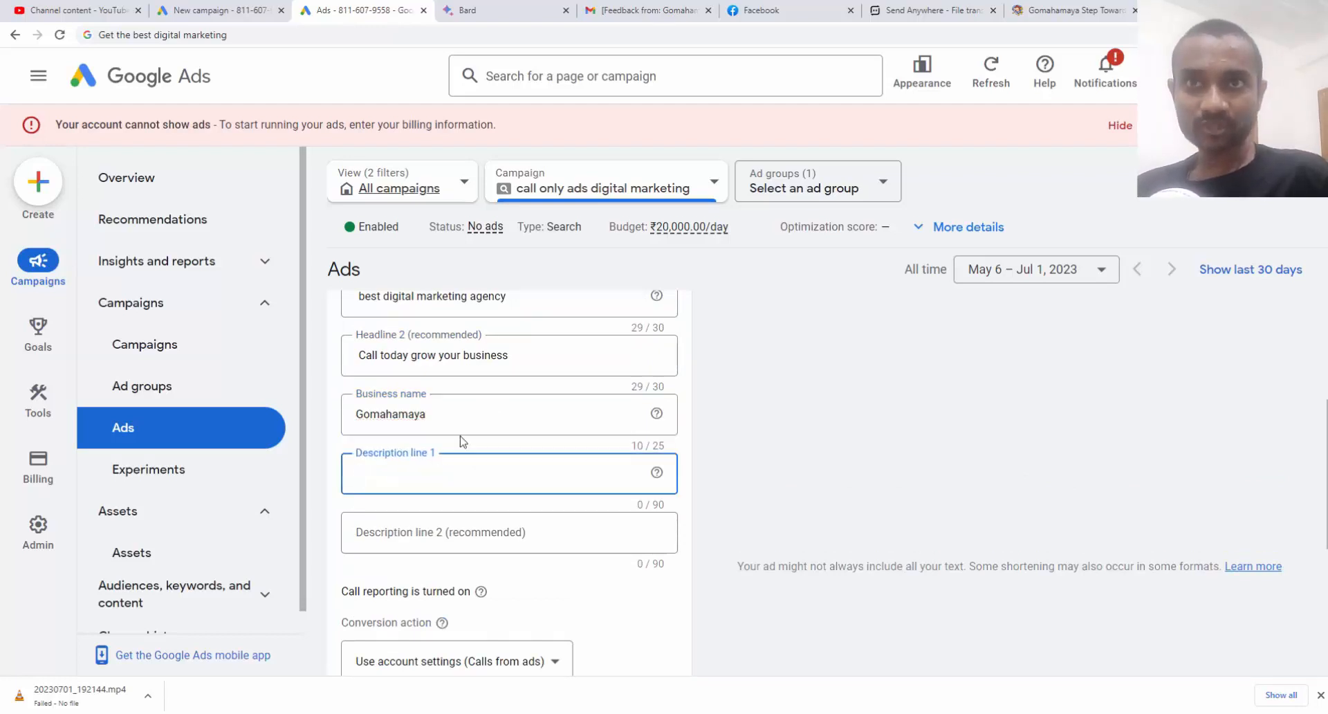
pyautogui.hotkey('ctrl', 'v')
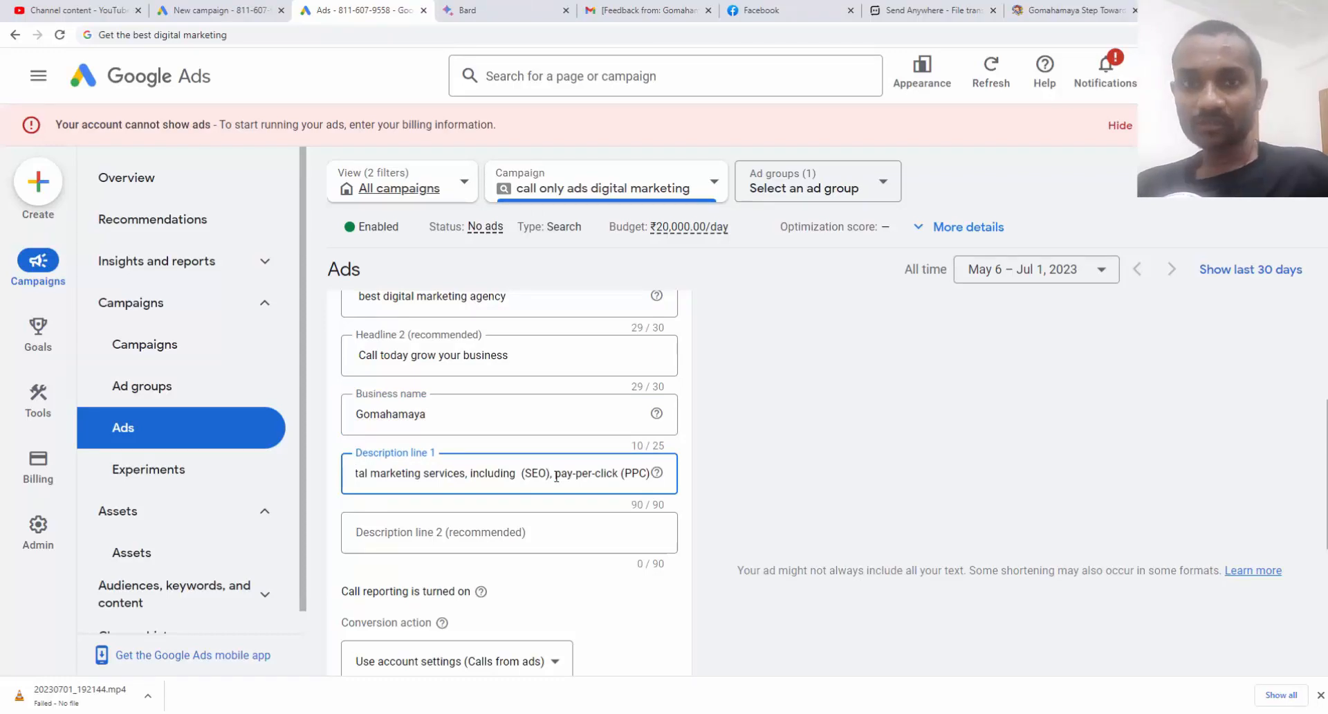
pyautogui.moveTo(557, 476); pyautogui.dragTo(249, 485)
pyautogui.click(428, 533)
pyautogui.write('Call us today to learn more about how we can help you grow your business.')
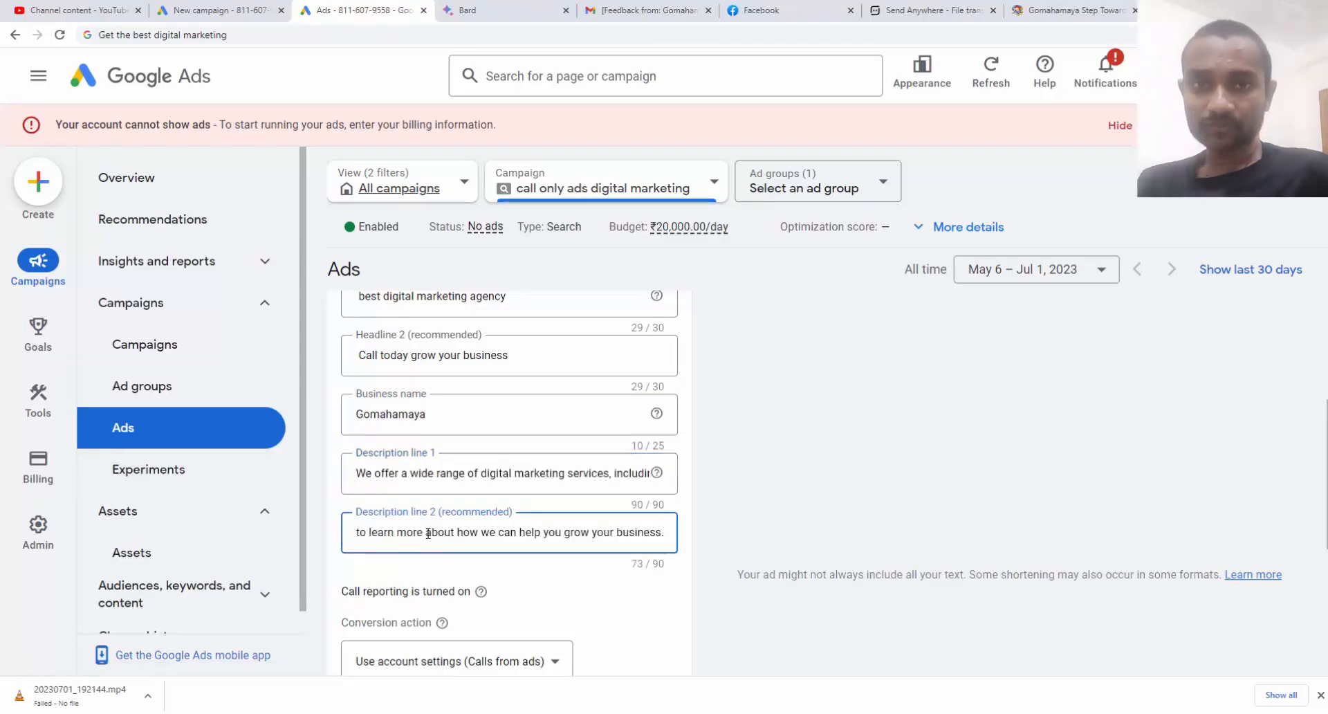
pyautogui.scroll(-3, 445, 539)
pyautogui.scroll(6, 927, 494)
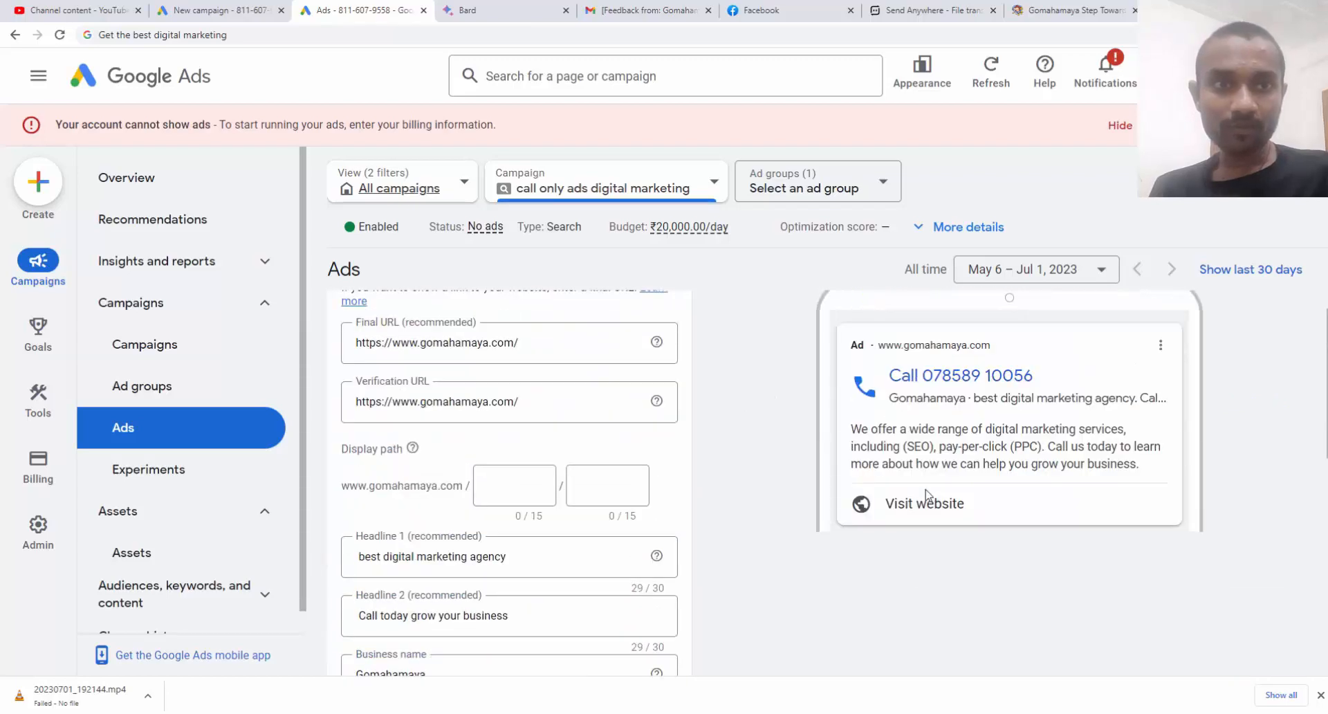
# Save the new call-only ad
pyautogui.scroll(1, 927, 494)
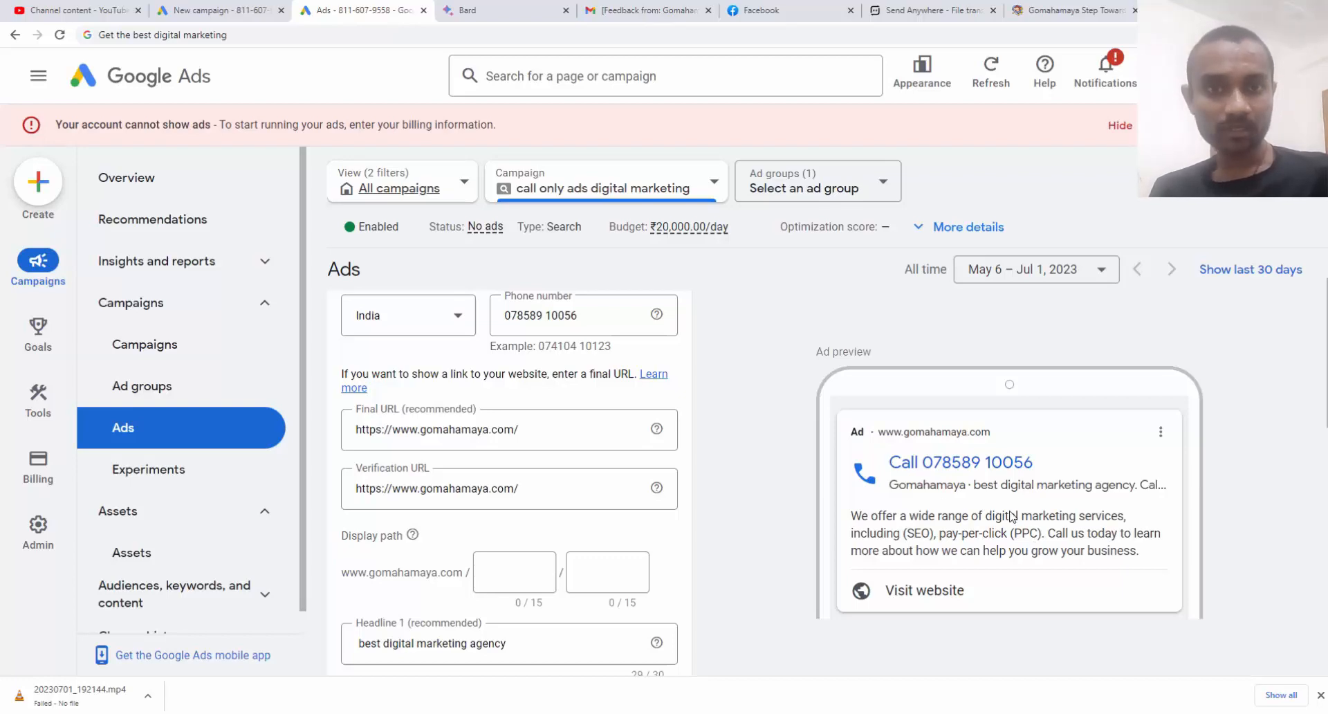
pyautogui.scroll(-5, 826, 500)
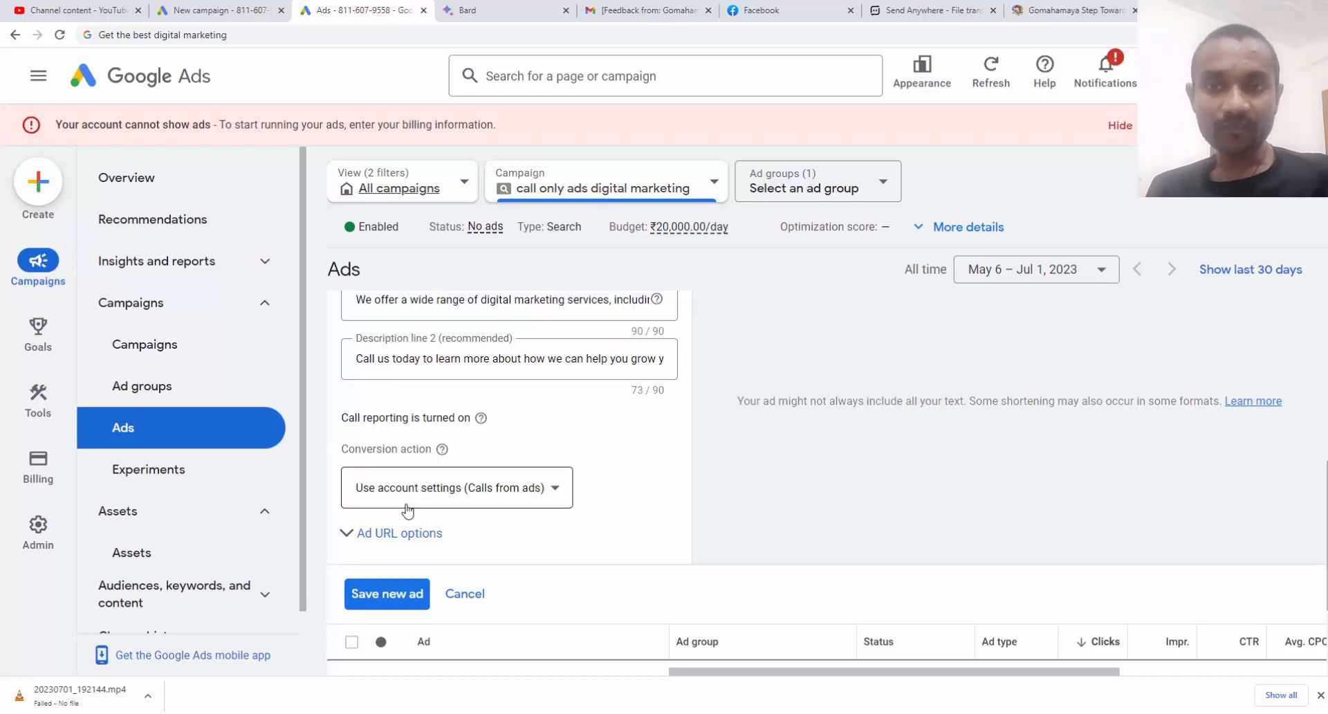
pyautogui.click(390, 596)
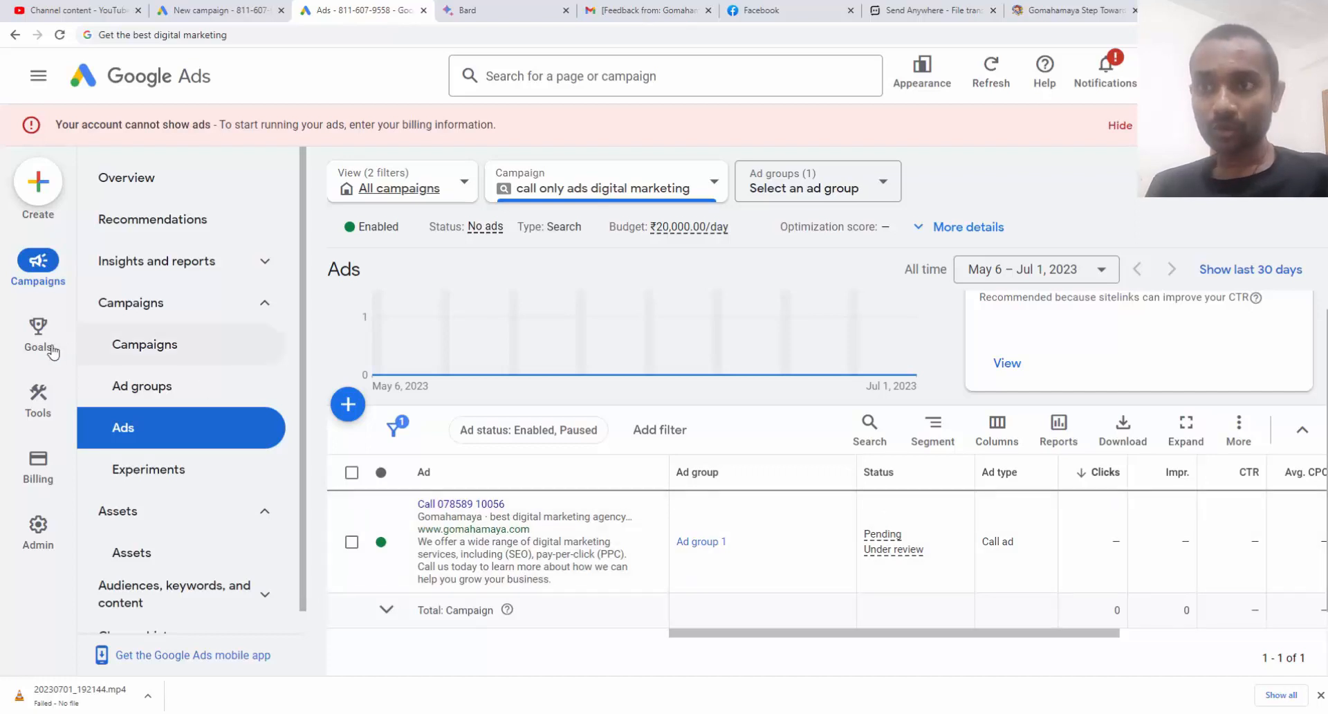
# Go to the Conversions summary under Goals
pyautogui.moveTo(47, 344)
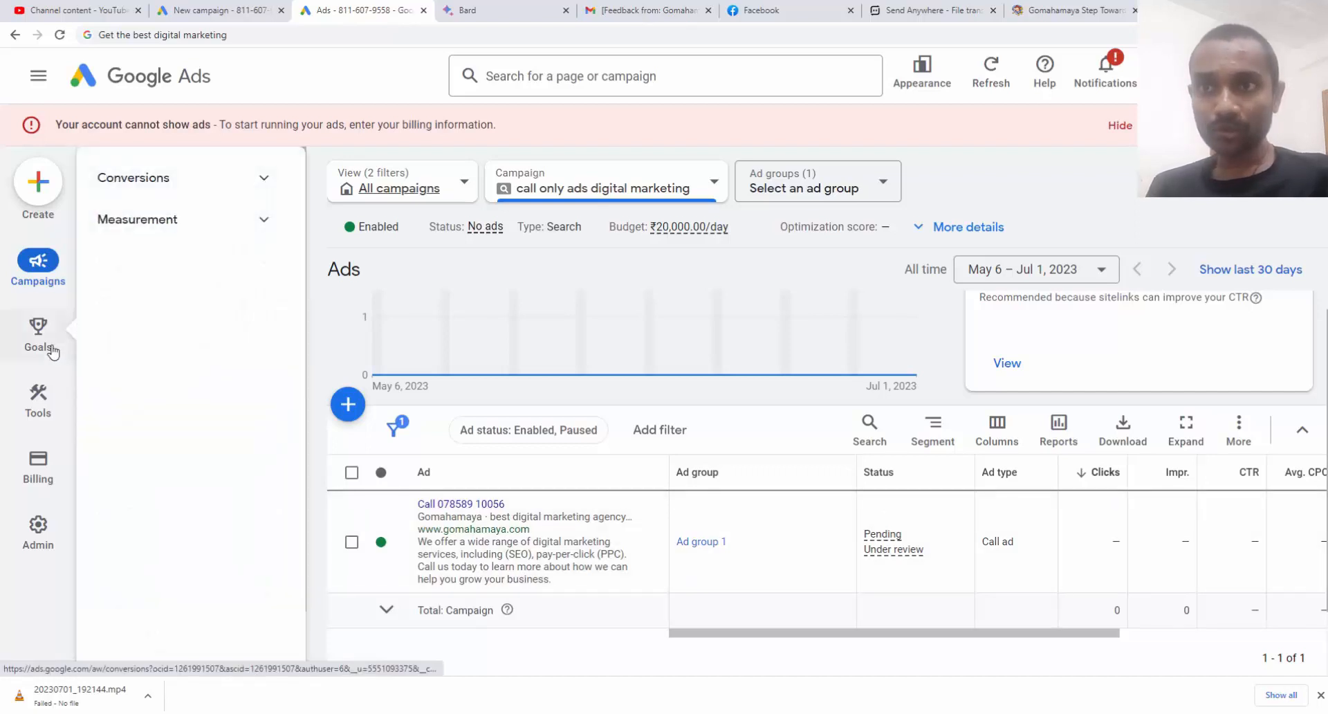
pyautogui.click(219, 187)
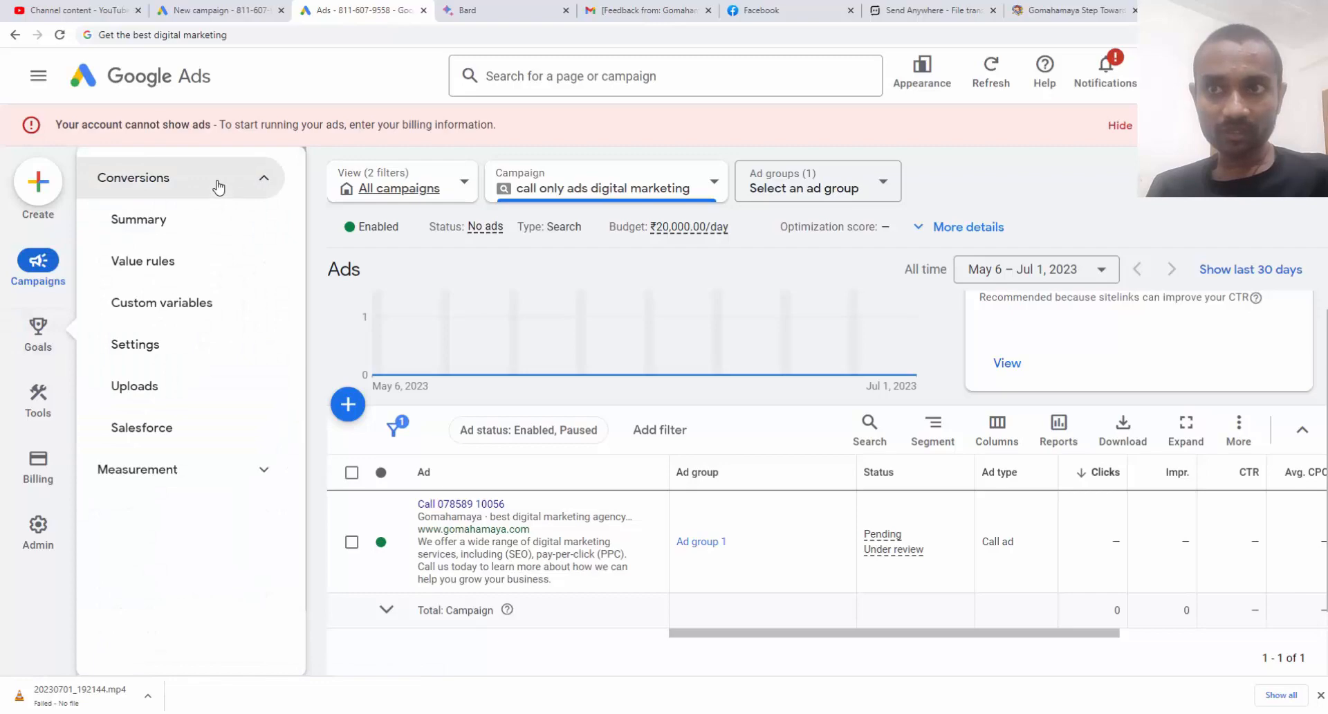
pyautogui.click(209, 228)
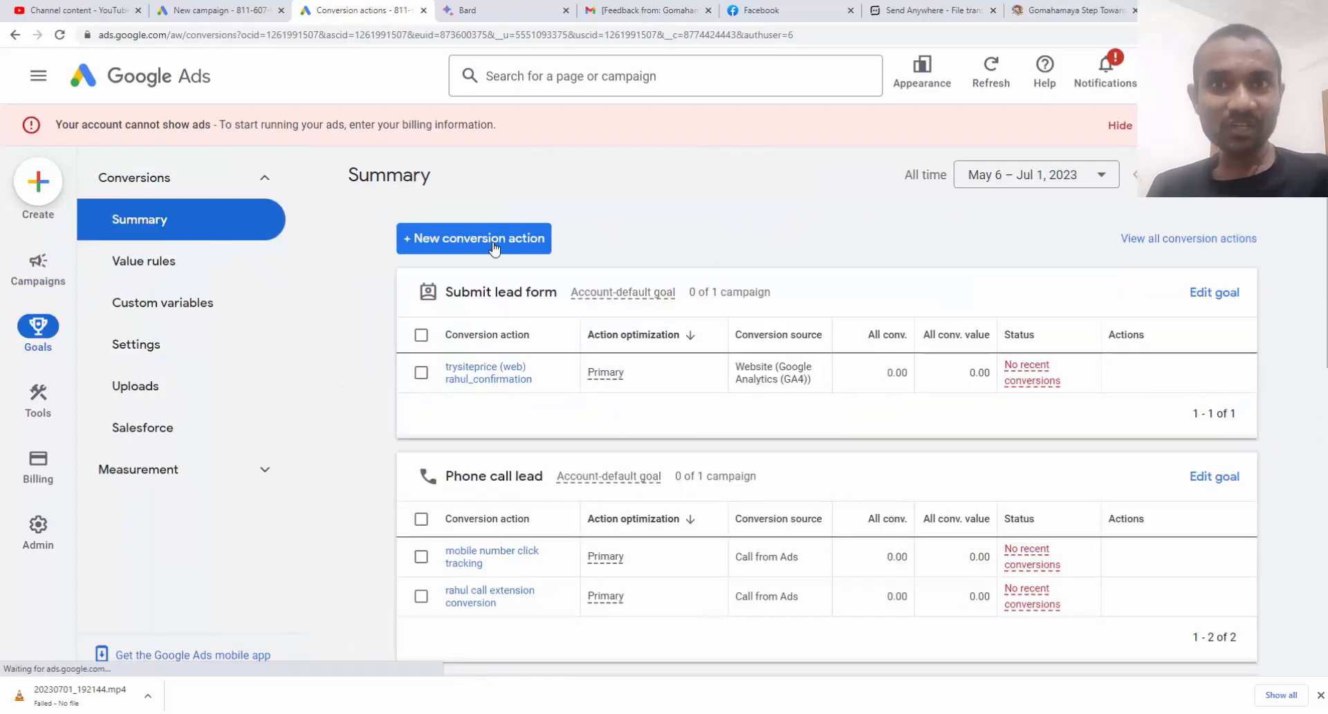
# Start a new Phone calls conversion action that tracks calls from ads, and continue to its details
pyautogui.click(494, 248)
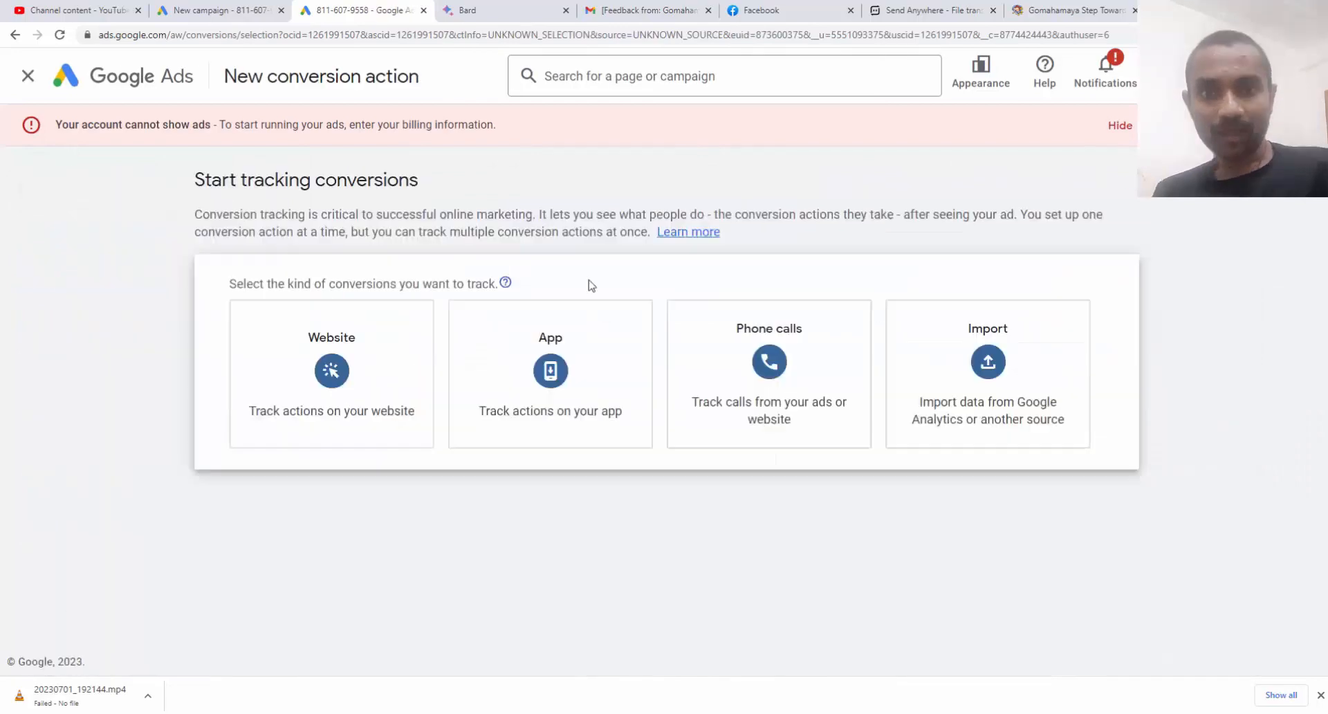
pyautogui.click(805, 396)
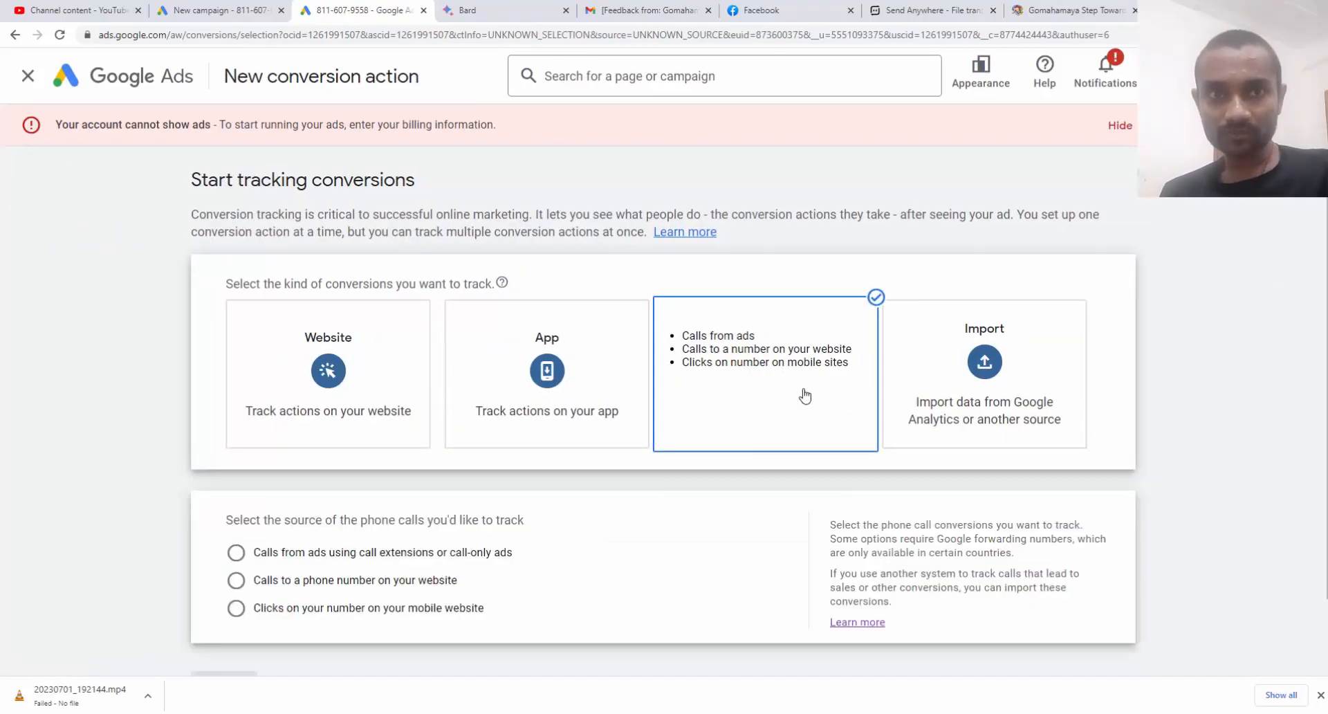
pyautogui.click(277, 560)
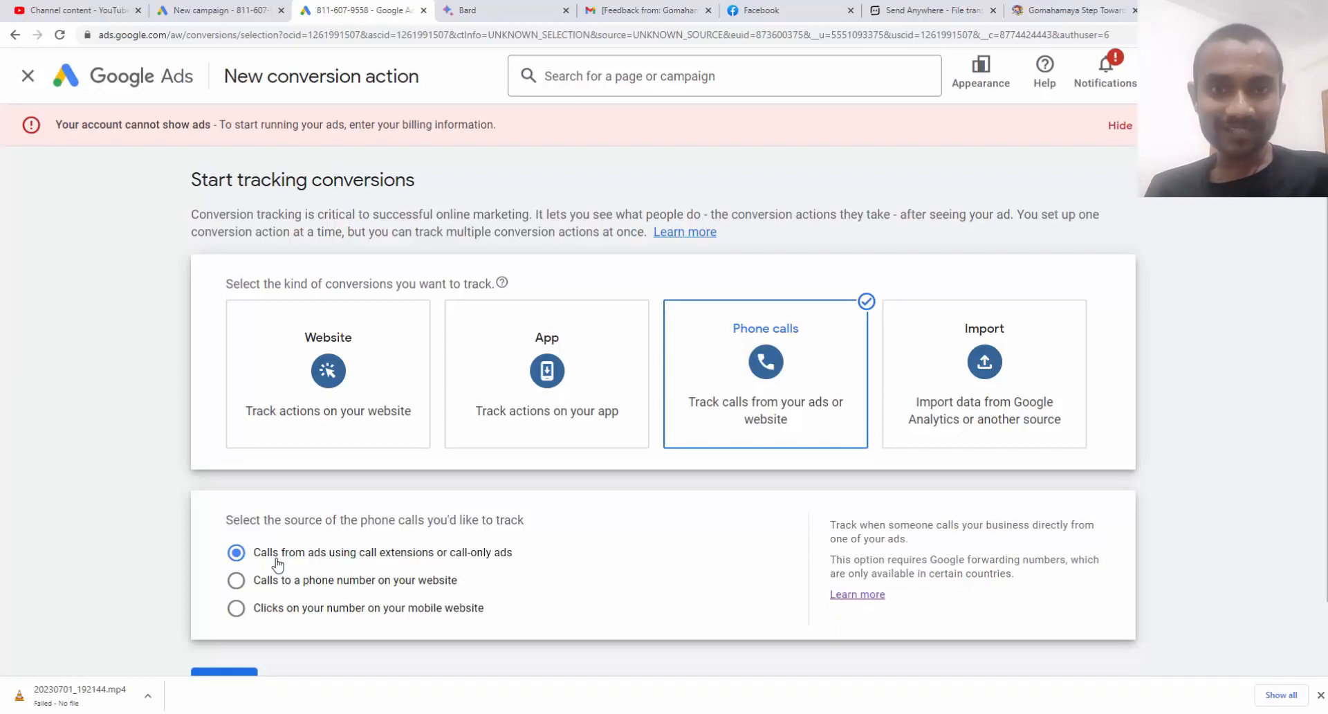
pyautogui.scroll(-2, 276, 564)
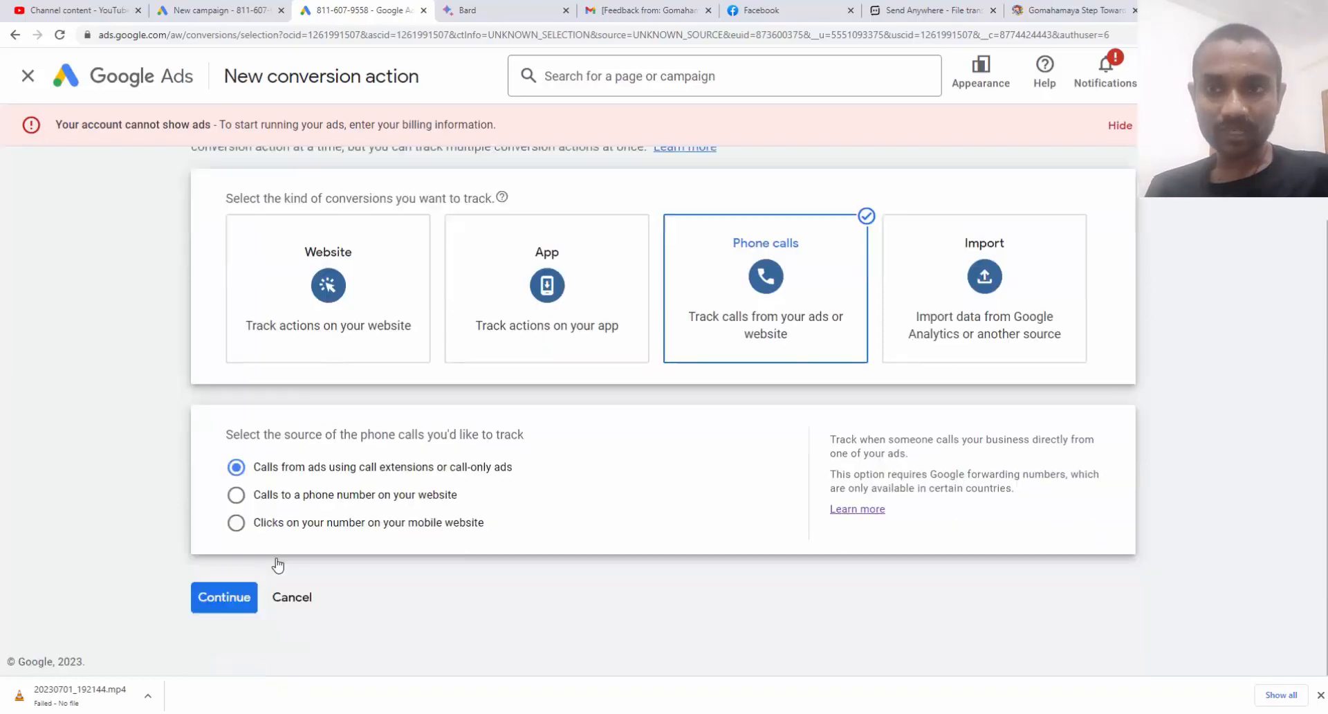
pyautogui.click(245, 596)
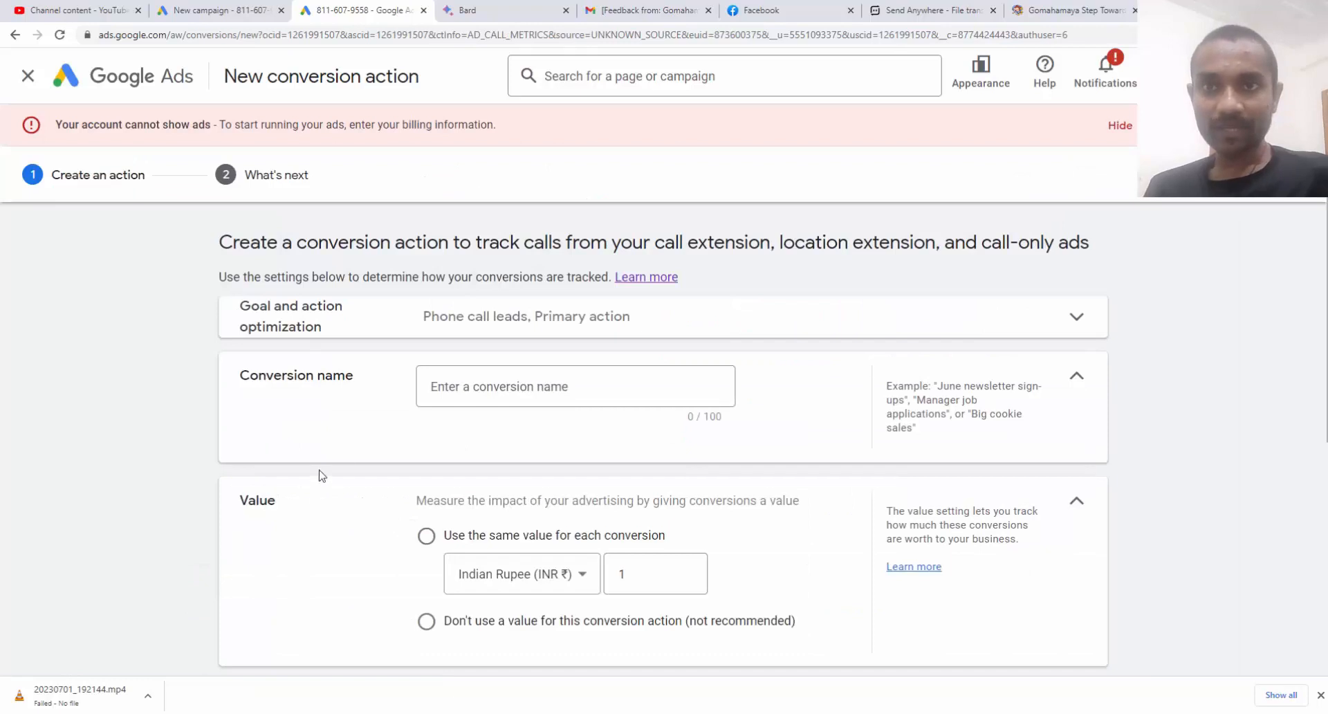
# Name the conversion action 'track call only ads' plus the user's name, use one value for all conversions, and count Every
pyautogui.click(472, 391)
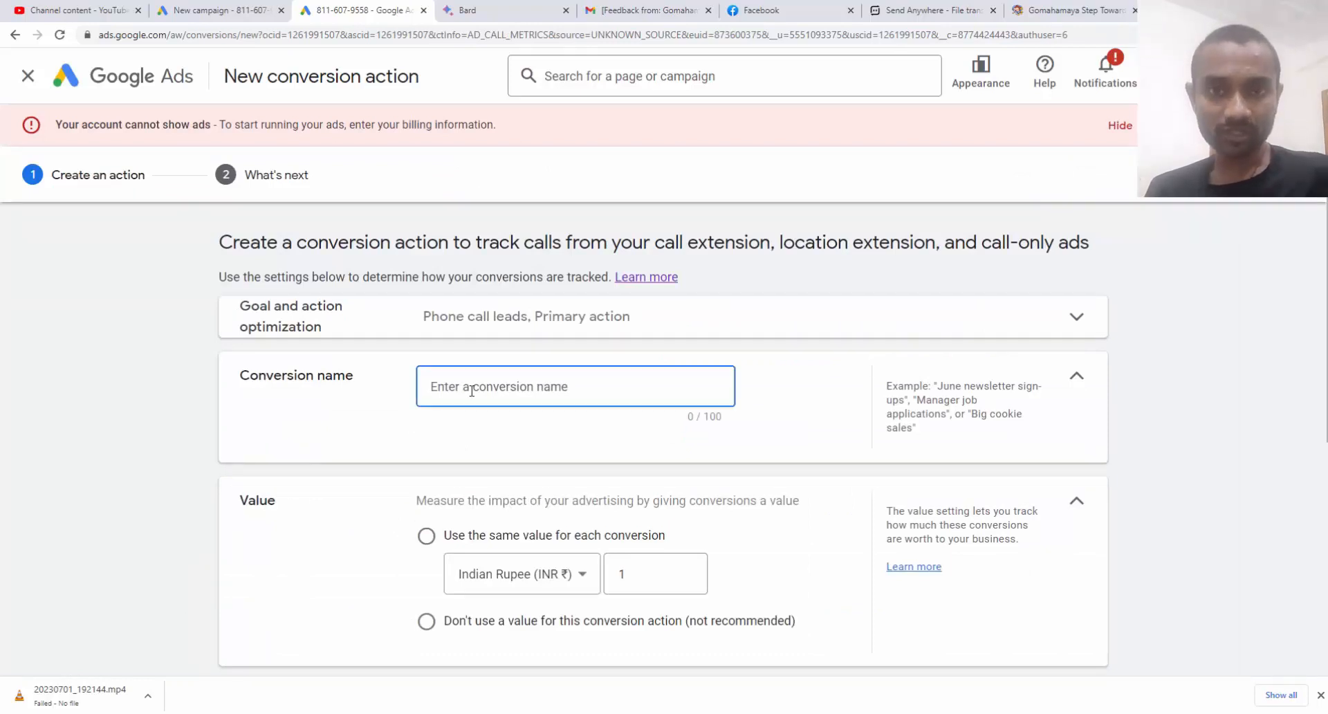
pyautogui.write('track ca')
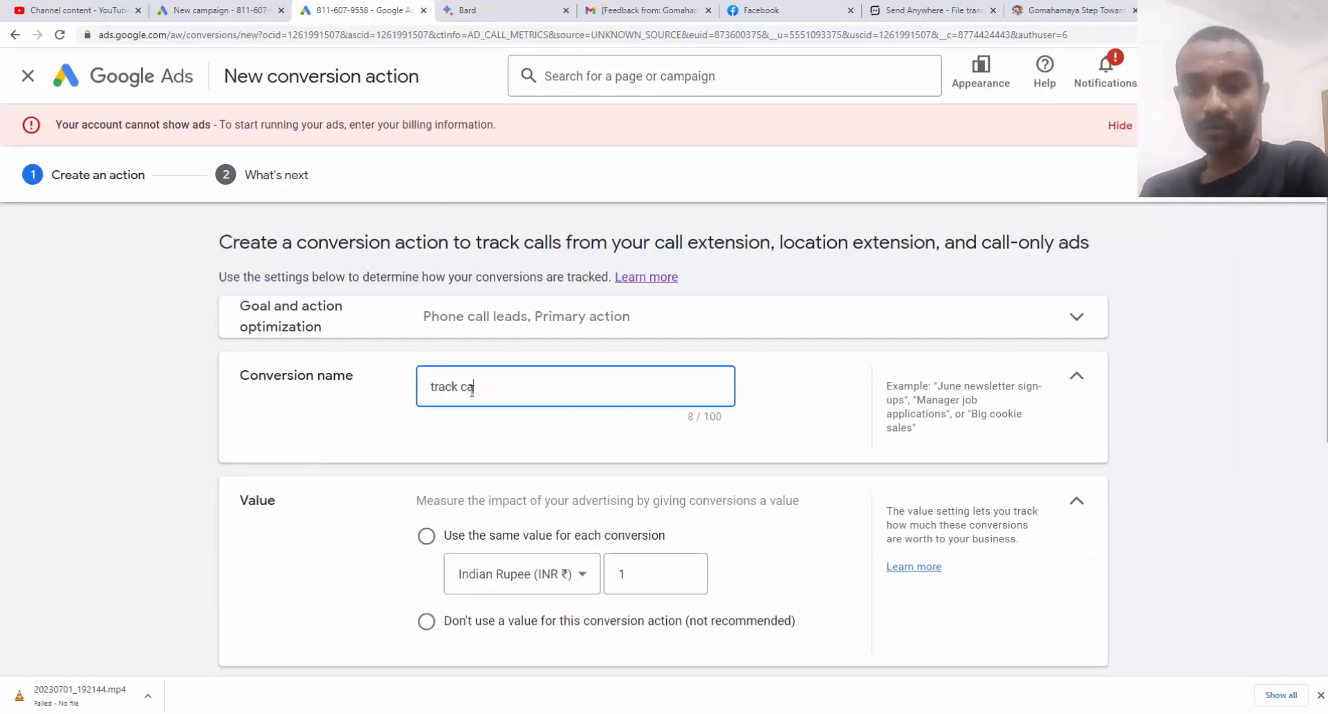
pyautogui.write('ll only a')
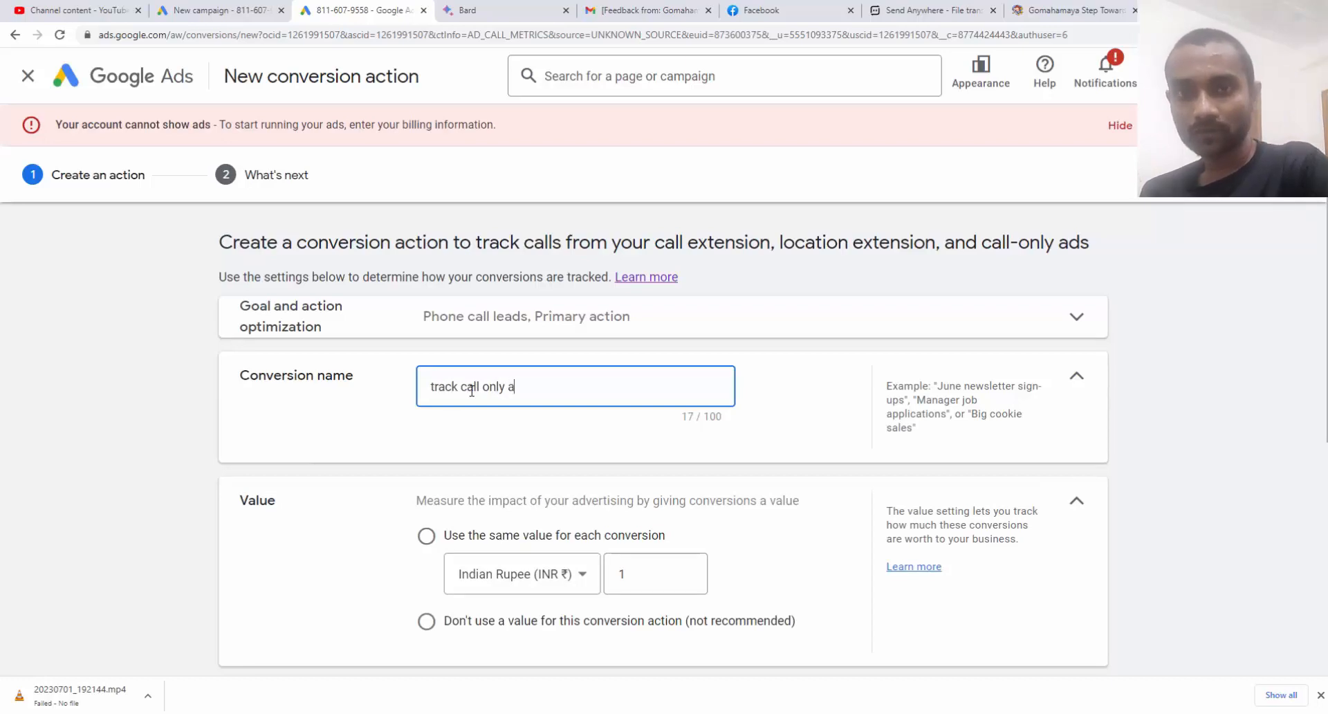
pyautogui.write('ds rahul')
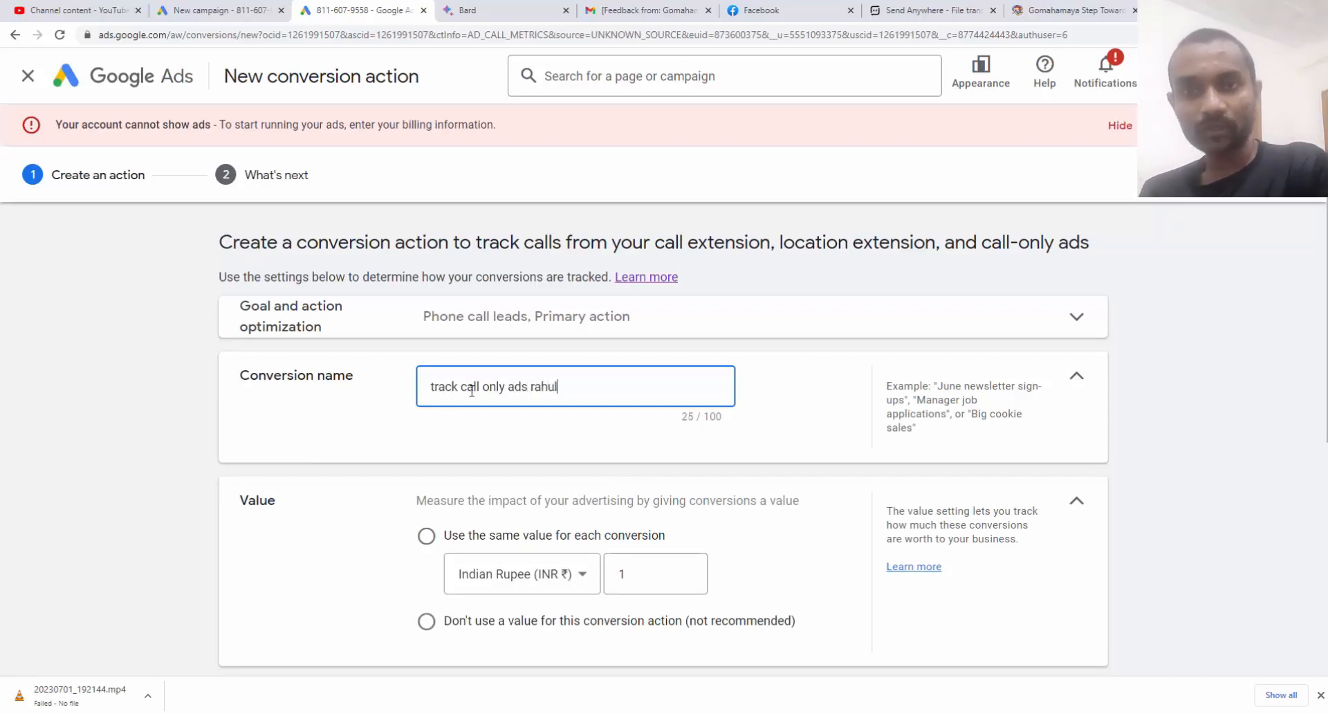
pyautogui.scroll(-2, 471, 390)
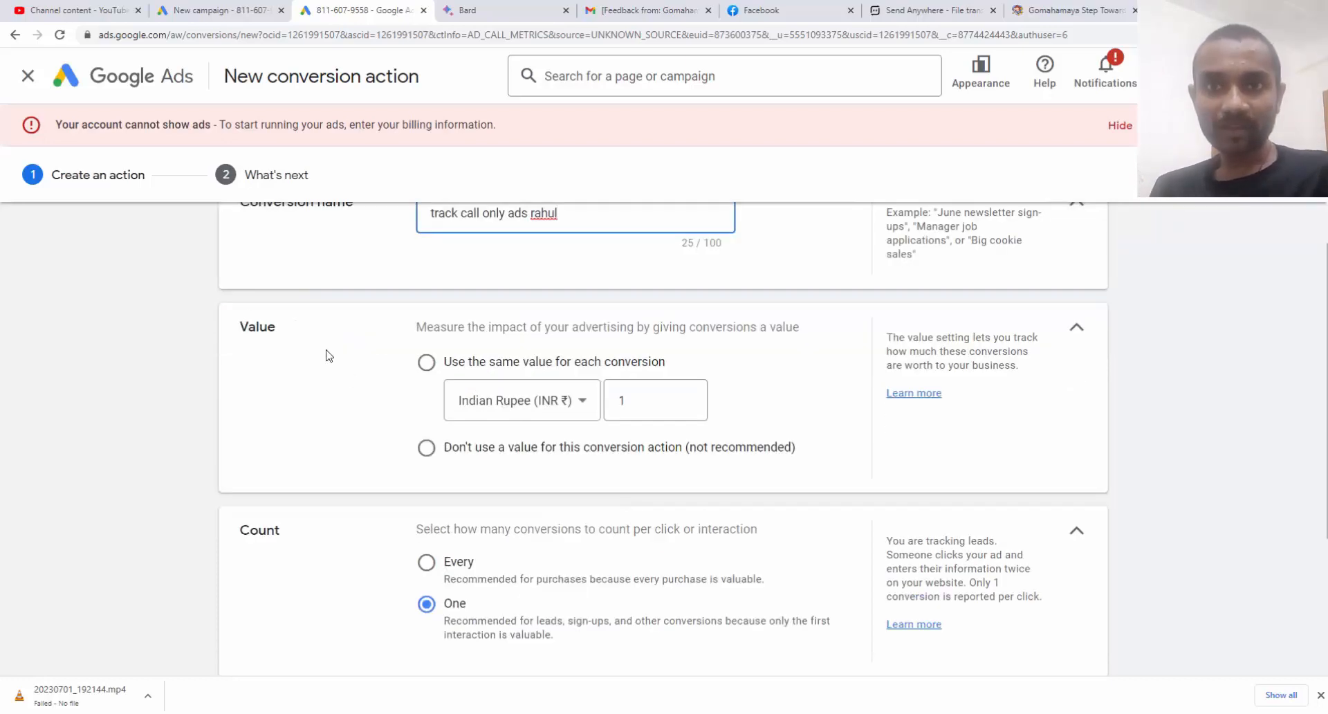
pyautogui.click(426, 363)
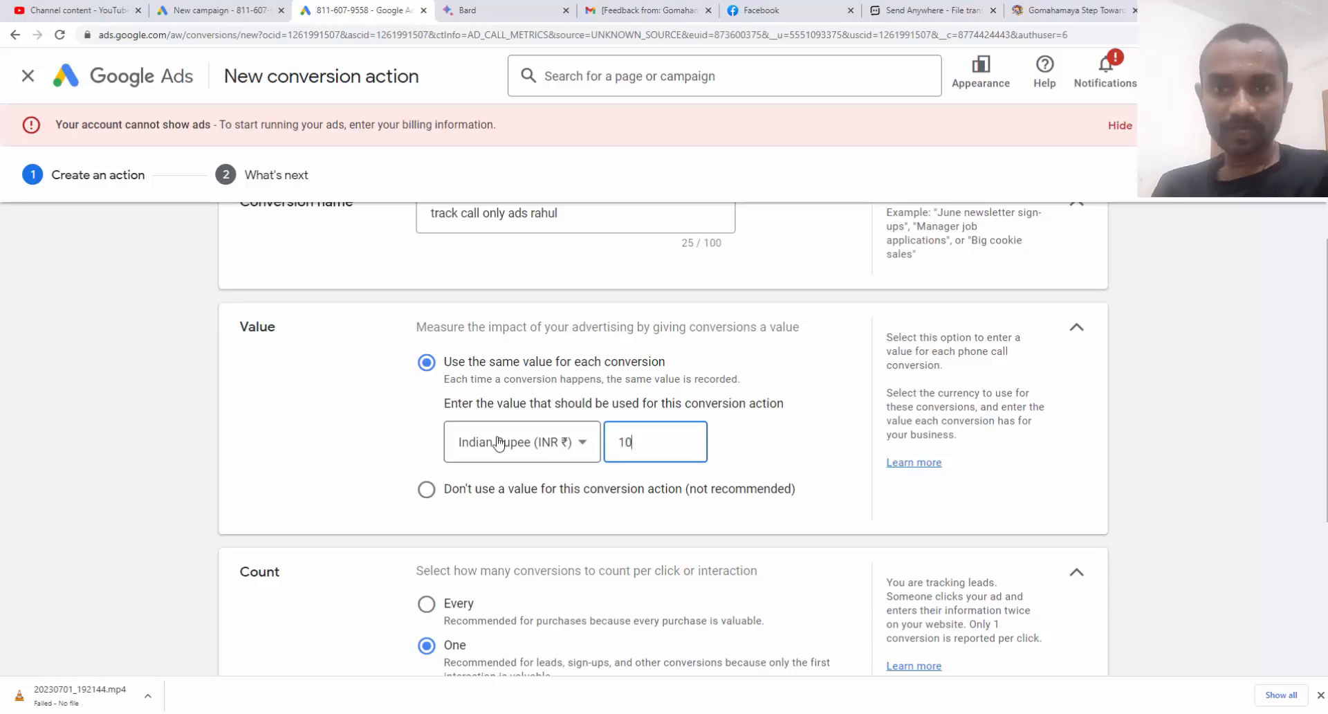
pyautogui.scroll(-4, 498, 441)
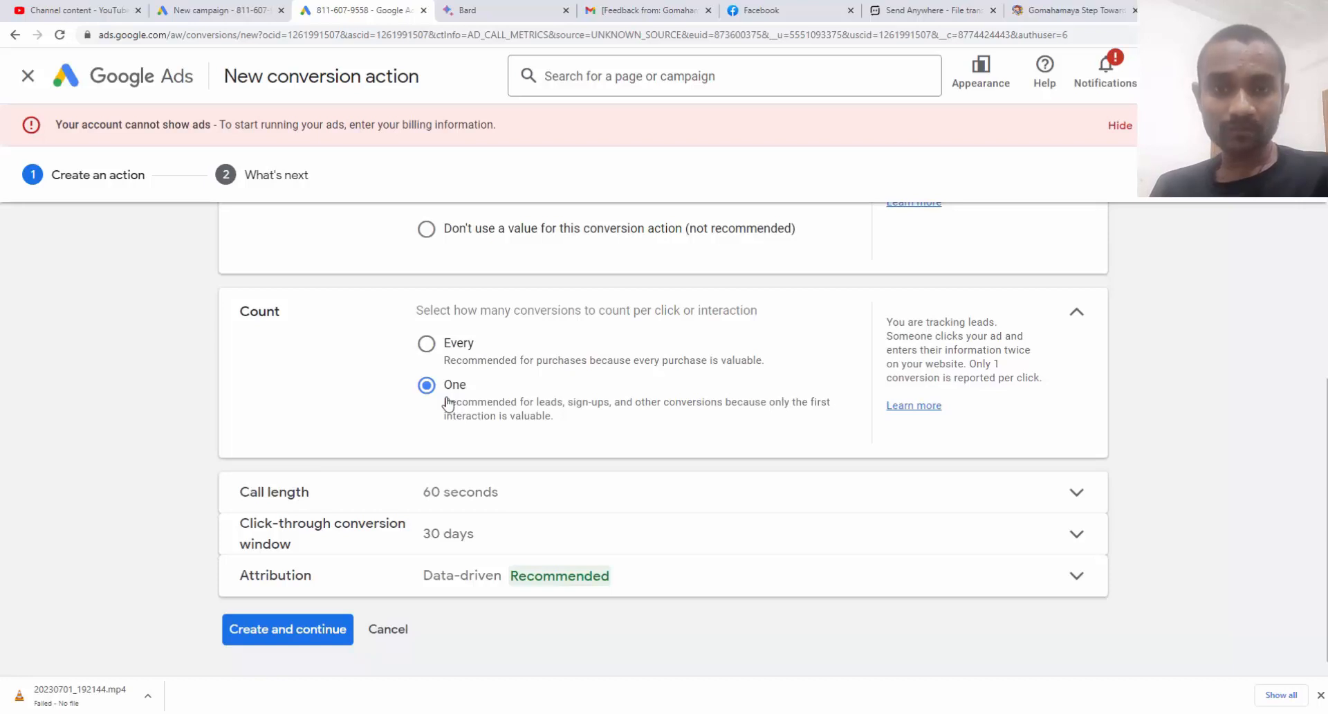
pyautogui.click(431, 352)
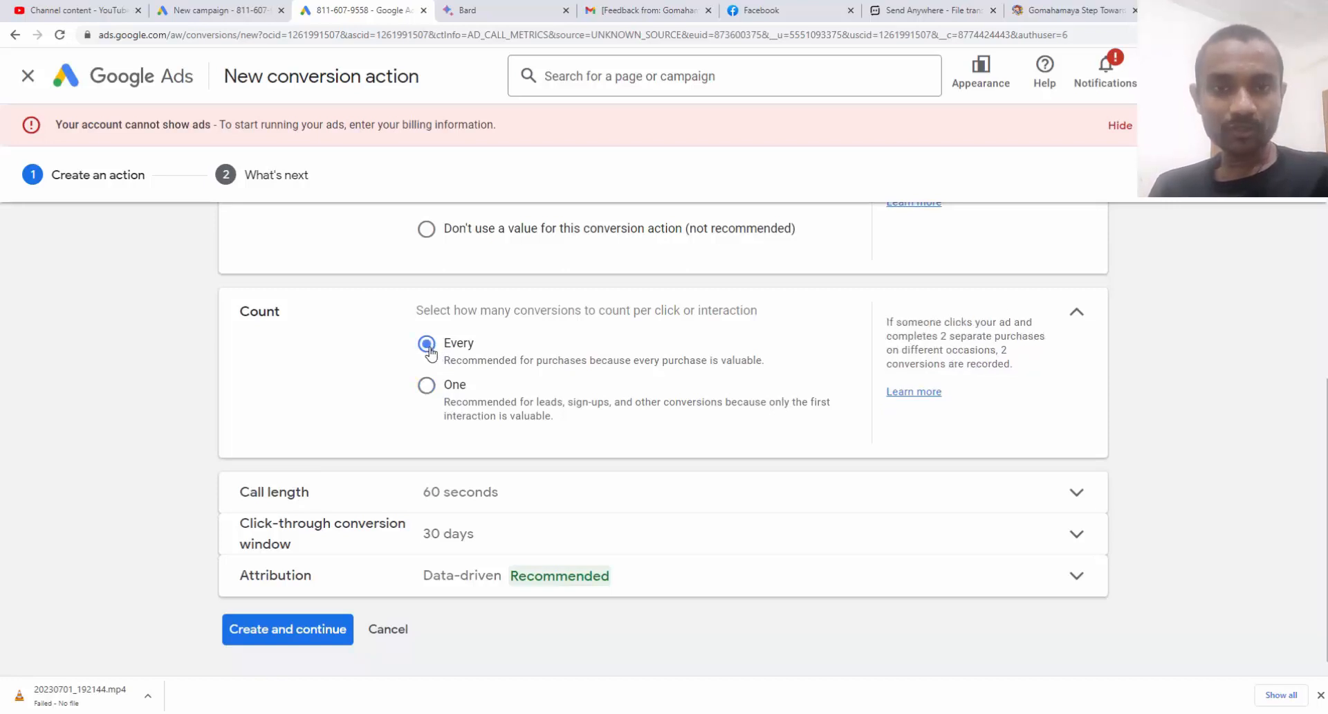
# Switch Count to One and set the minimum call length to 30 seconds
pyautogui.click(429, 392)
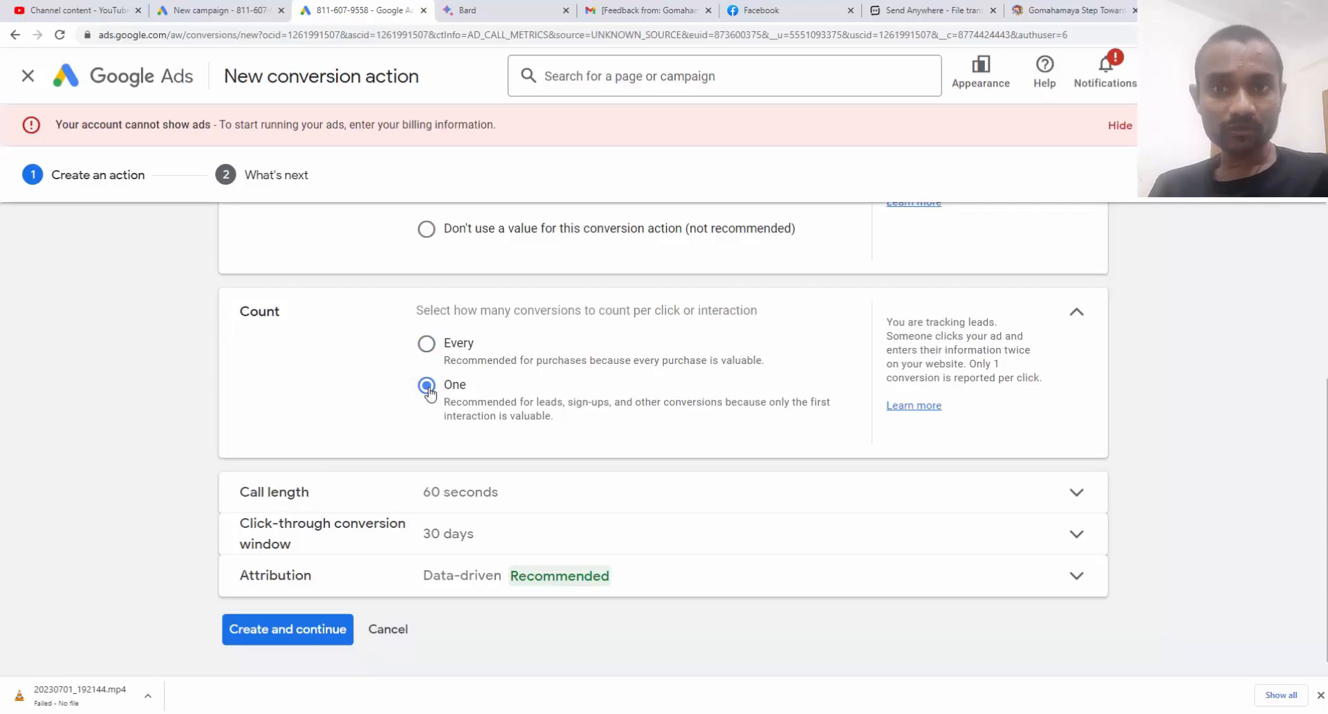
pyautogui.click(440, 499)
pyautogui.scroll(-1, 417, 462)
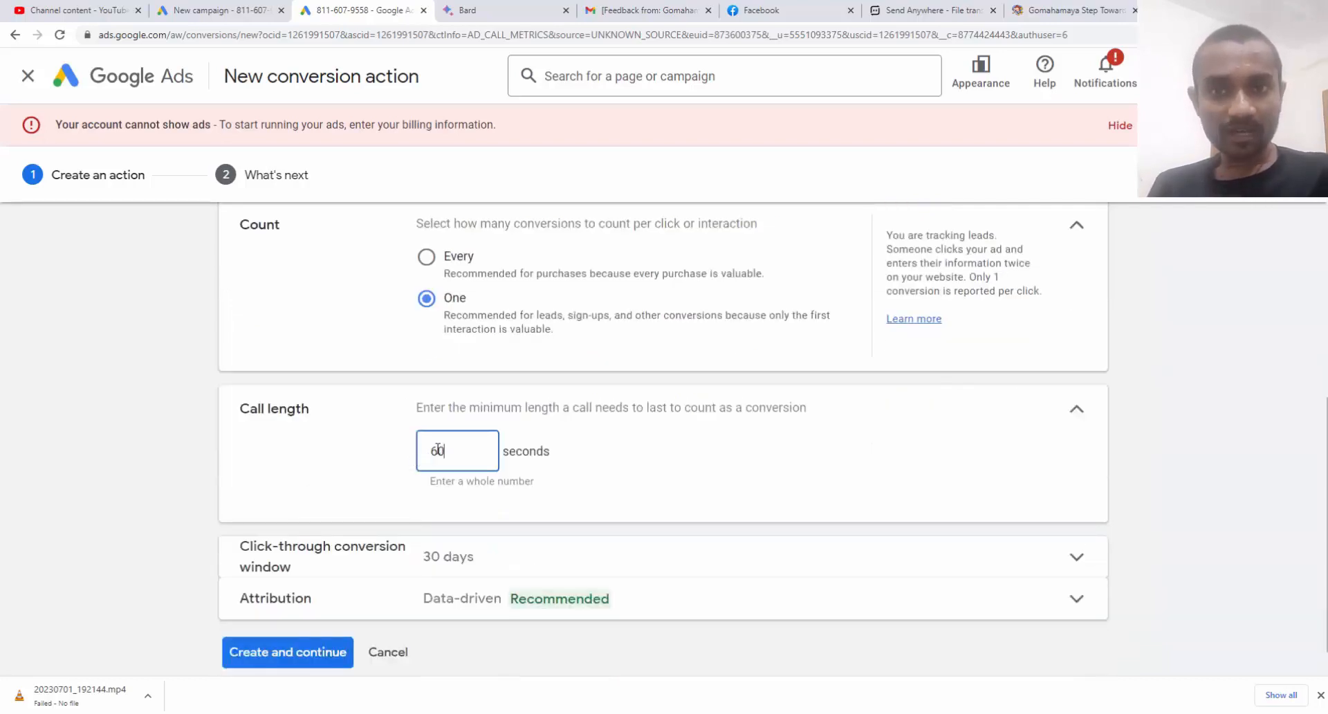
pyautogui.moveTo(439, 450); pyautogui.dragTo(433, 450)
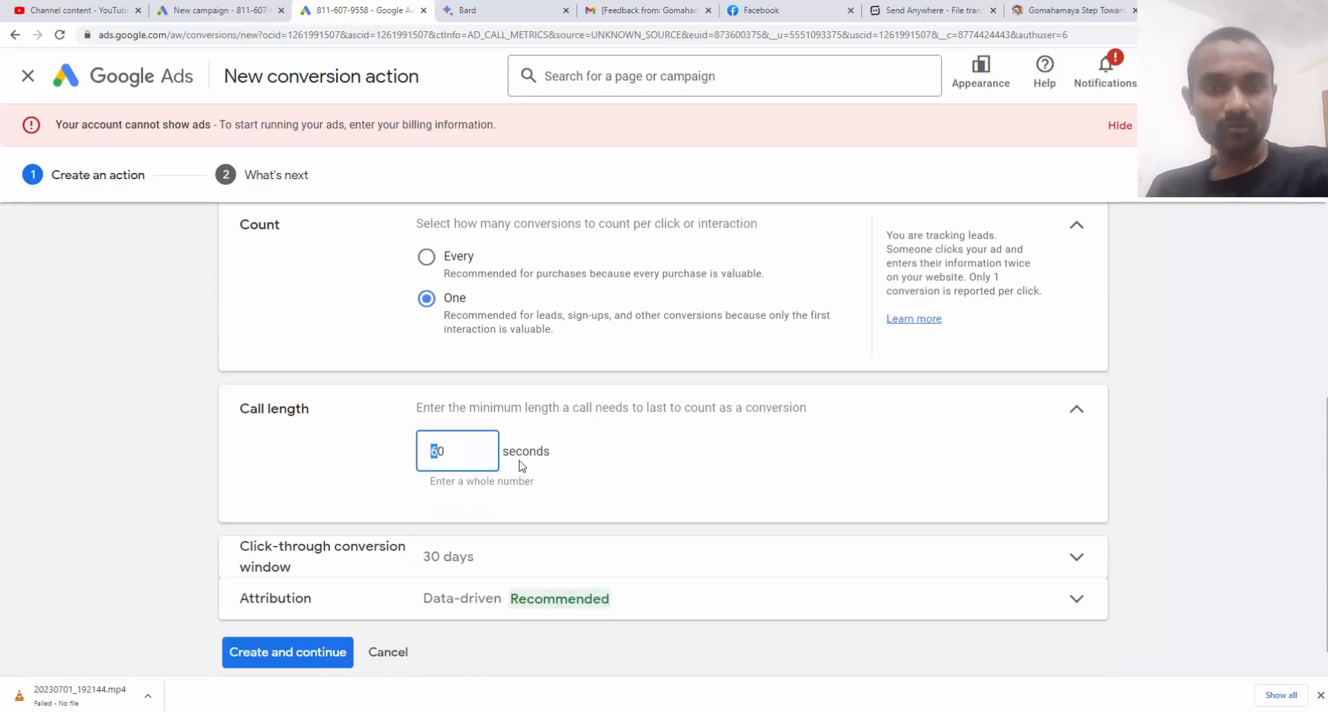
pyautogui.write('3')
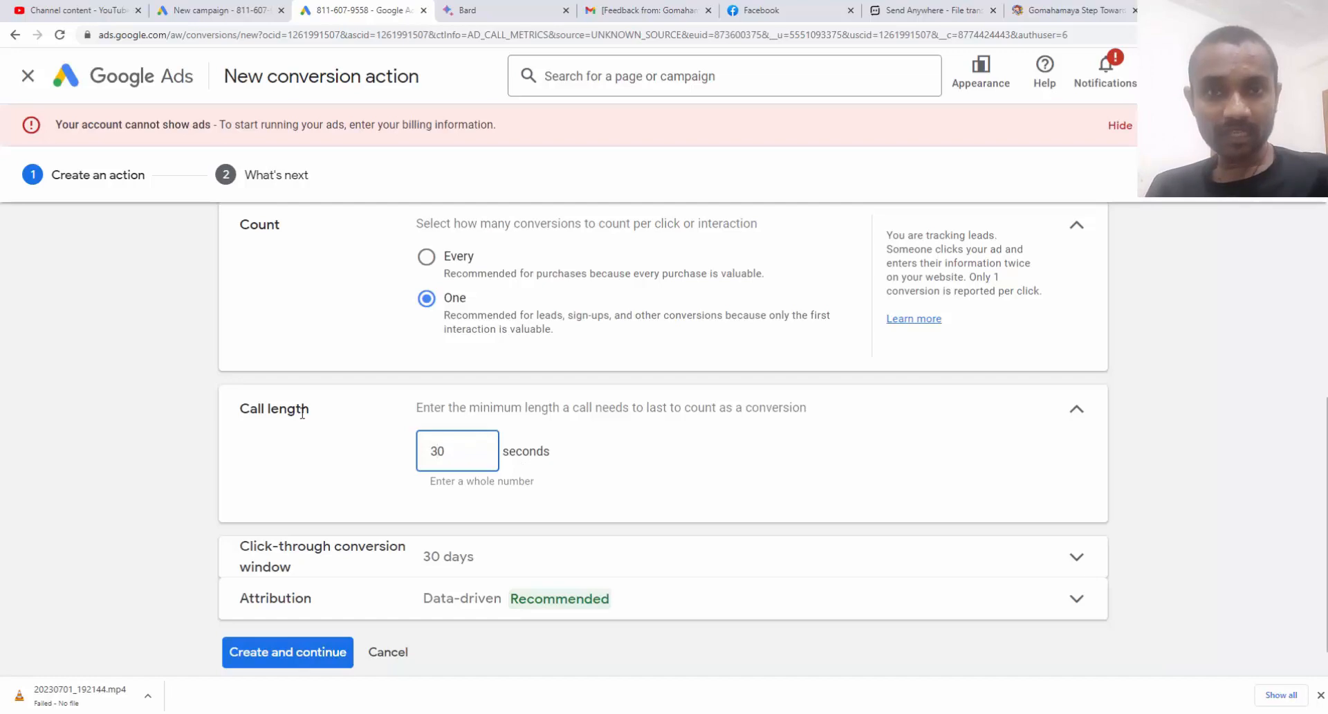
pyautogui.click(996, 408)
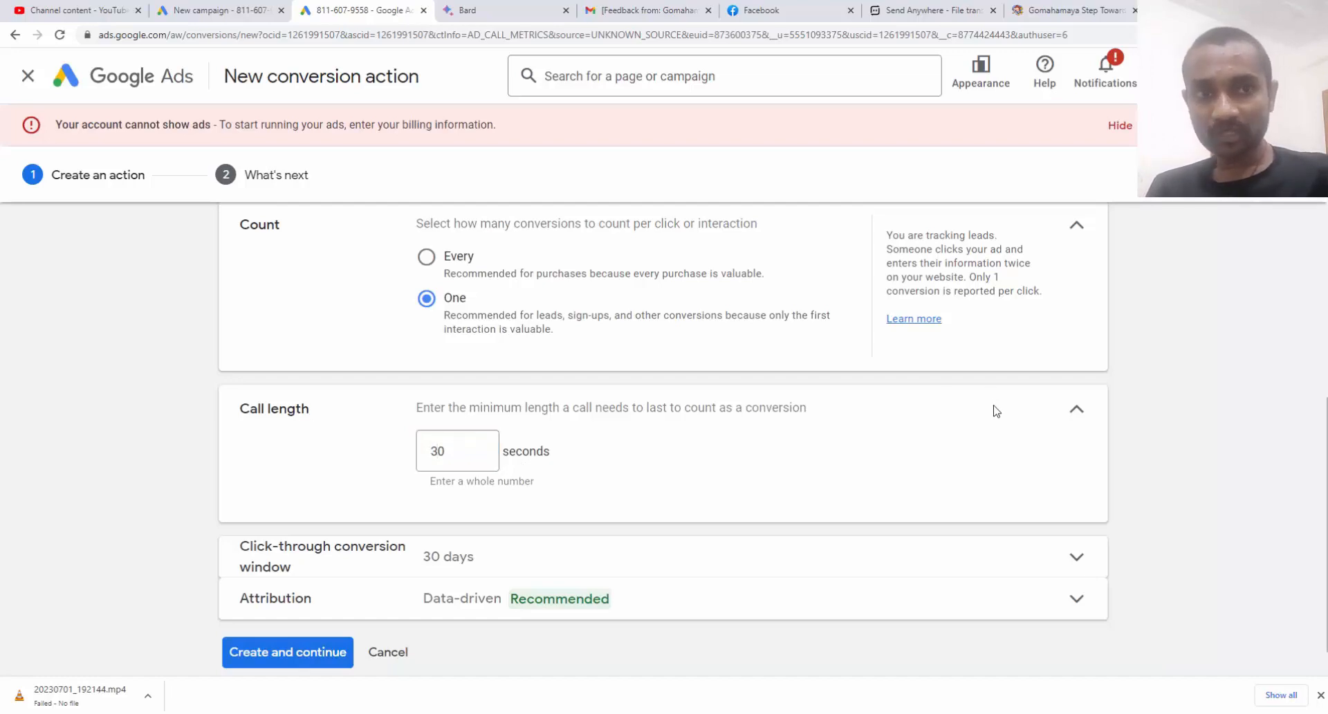
pyautogui.click(1072, 411)
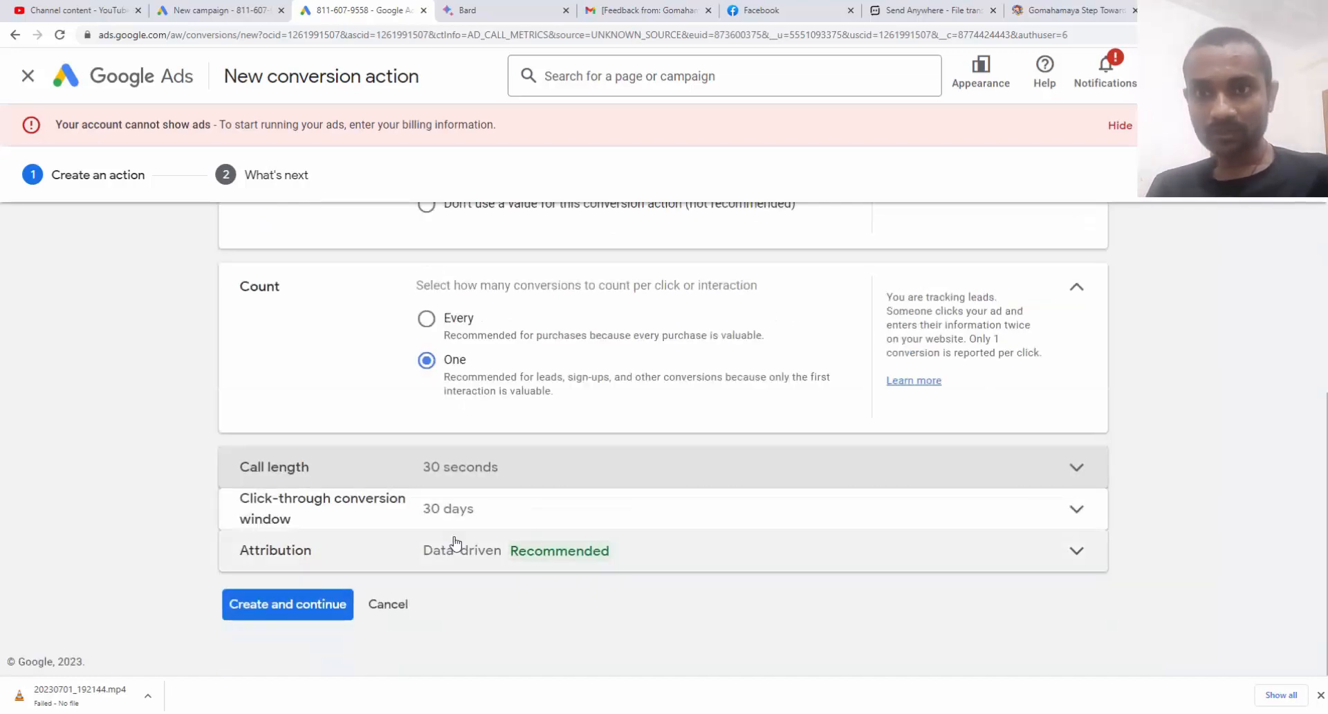
# Set the click-through conversion window to 60 days and keep Data-driven attribution
pyautogui.click(449, 519)
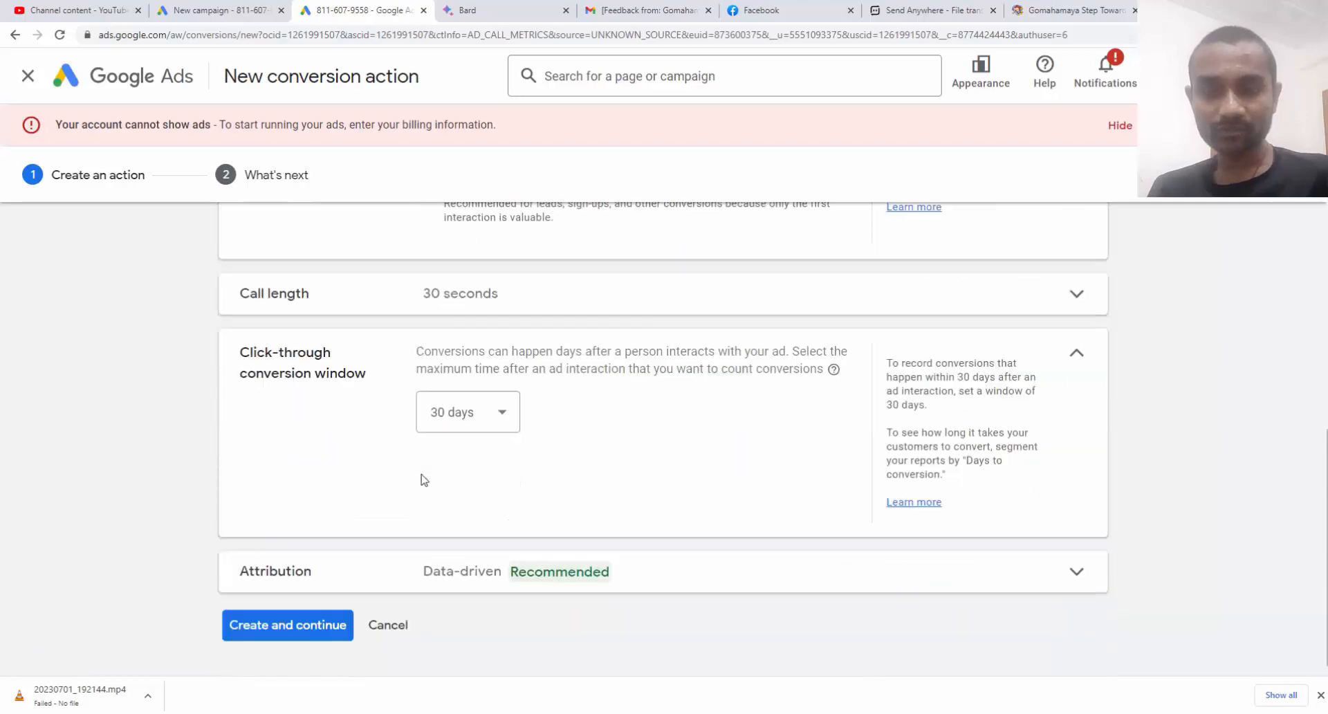
pyautogui.click(460, 413)
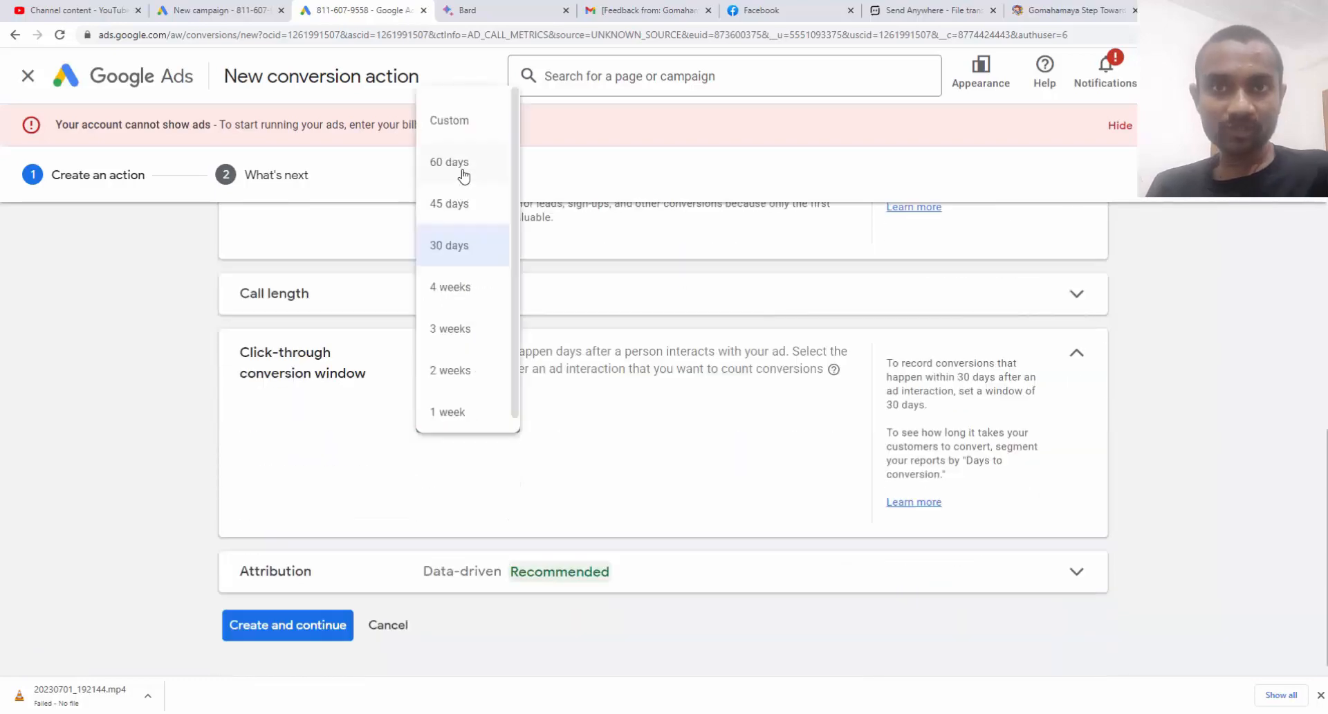
pyautogui.click(450, 162)
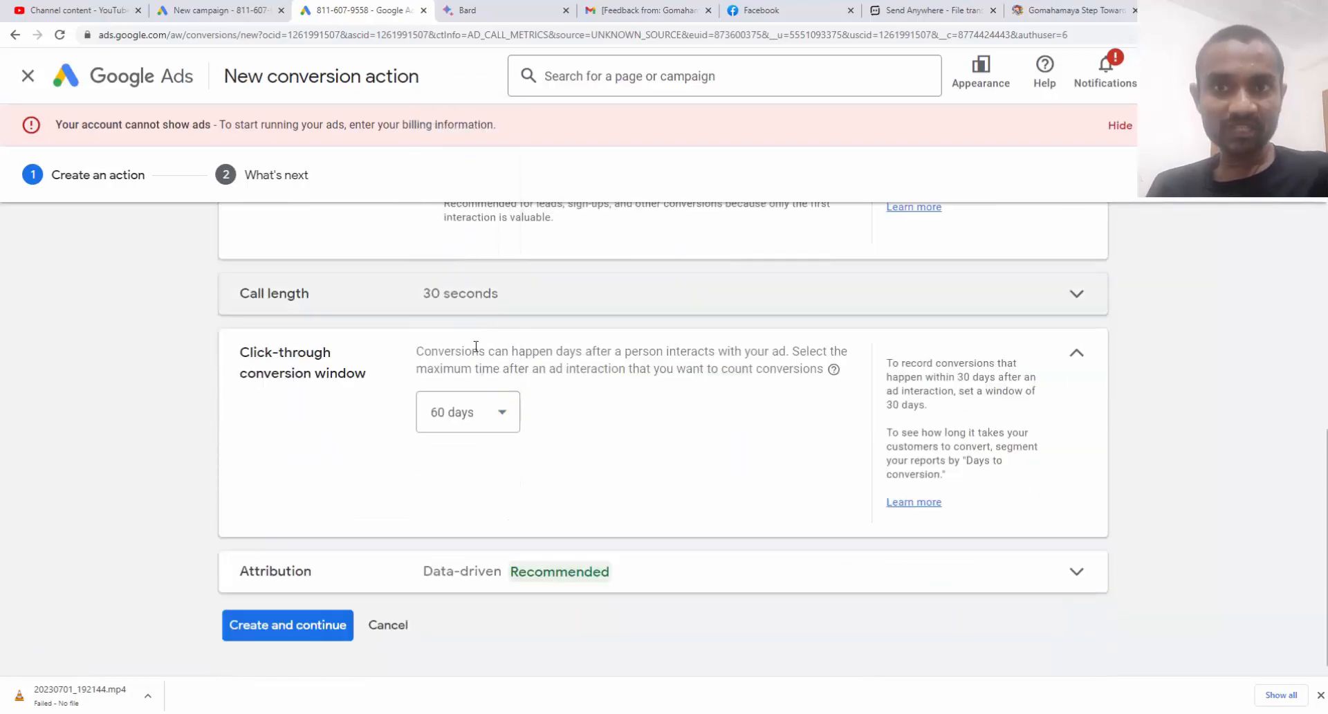
pyautogui.click(1079, 356)
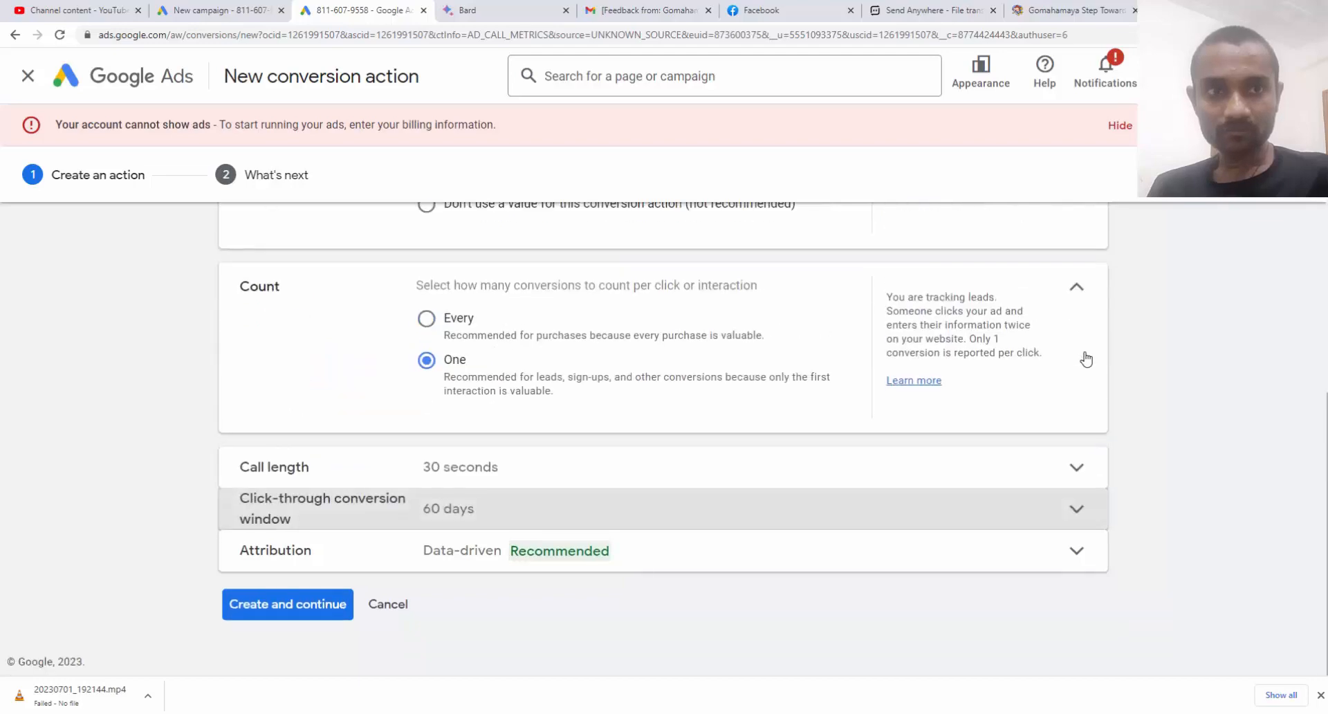
pyautogui.click(1041, 558)
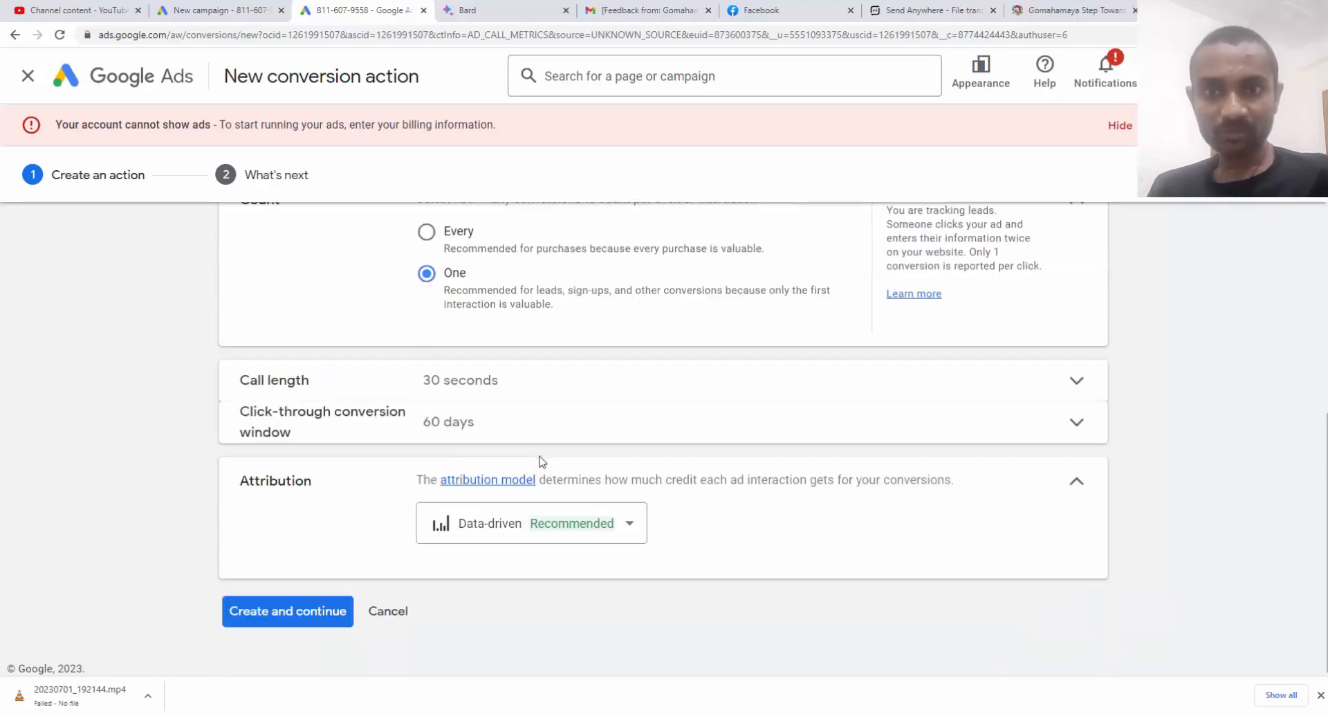
pyautogui.click(459, 523)
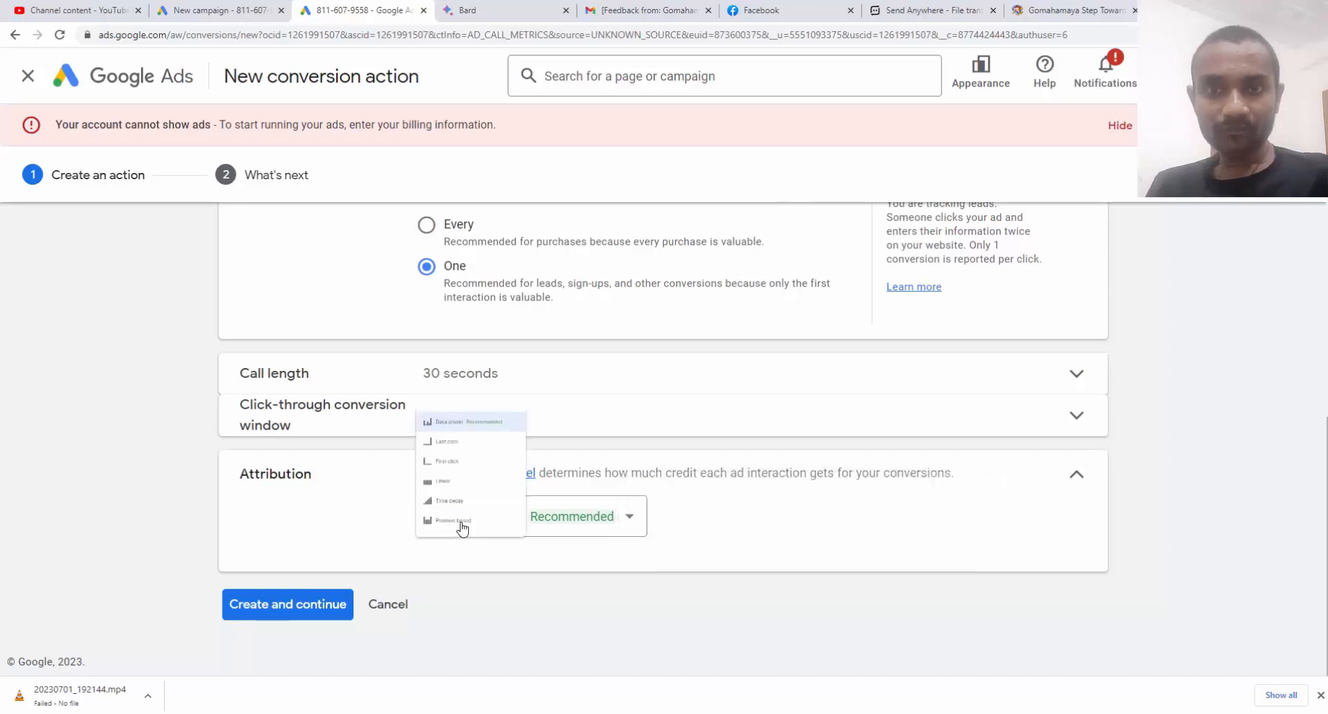
pyautogui.click(474, 309)
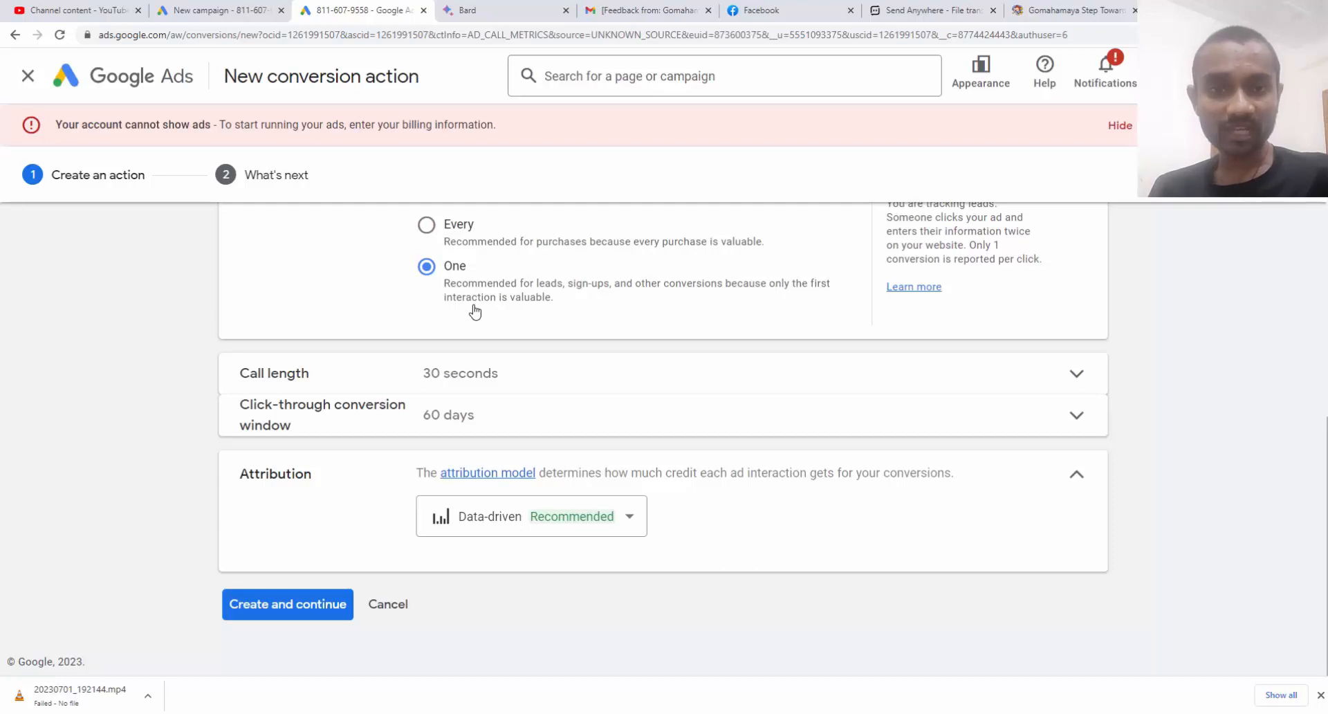
# Create the conversion action, finish setup, and return to the account overview
pyautogui.click(302, 610)
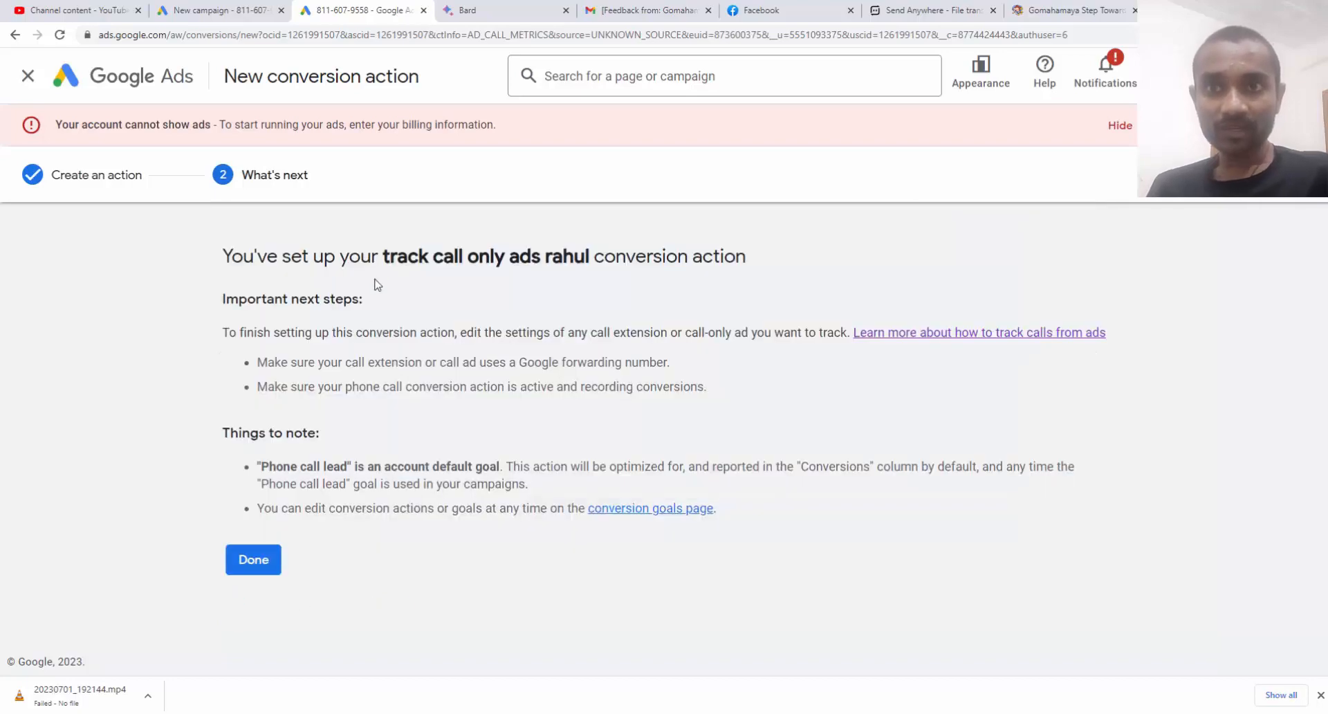
pyautogui.moveTo(384, 256); pyautogui.dragTo(763, 255)
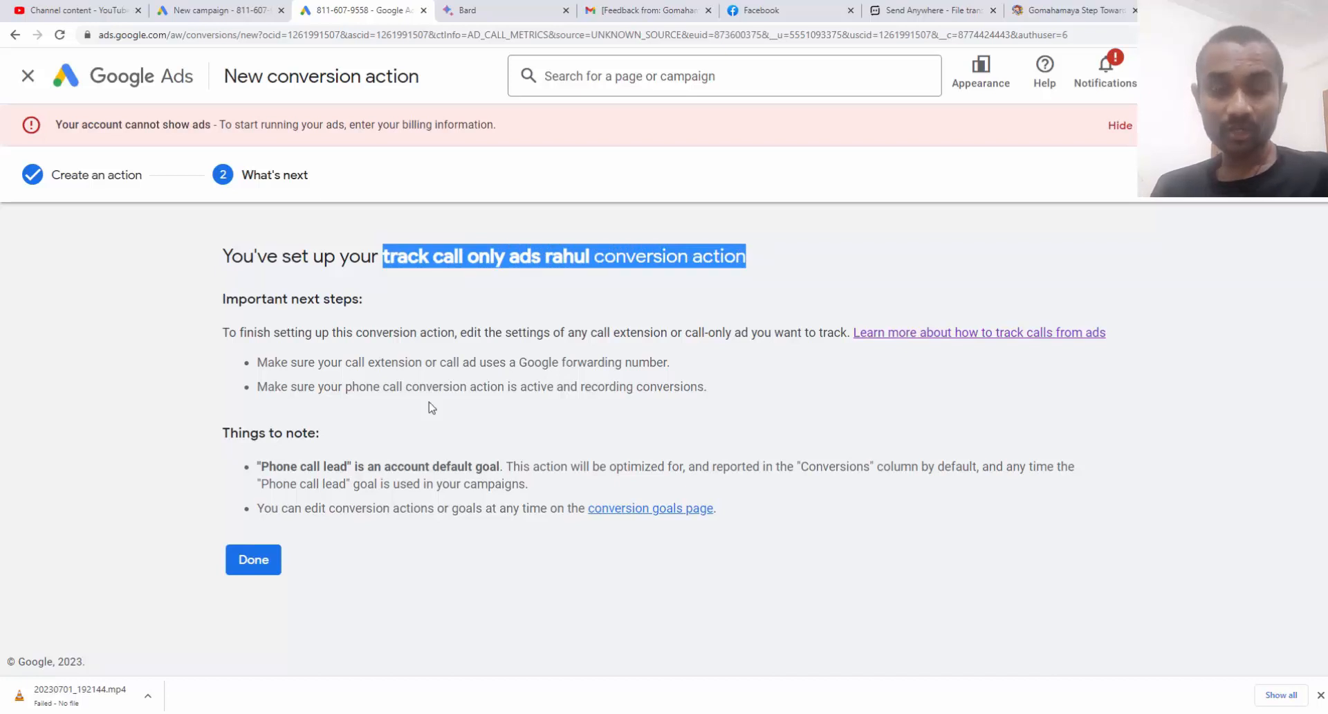
pyautogui.click(266, 561)
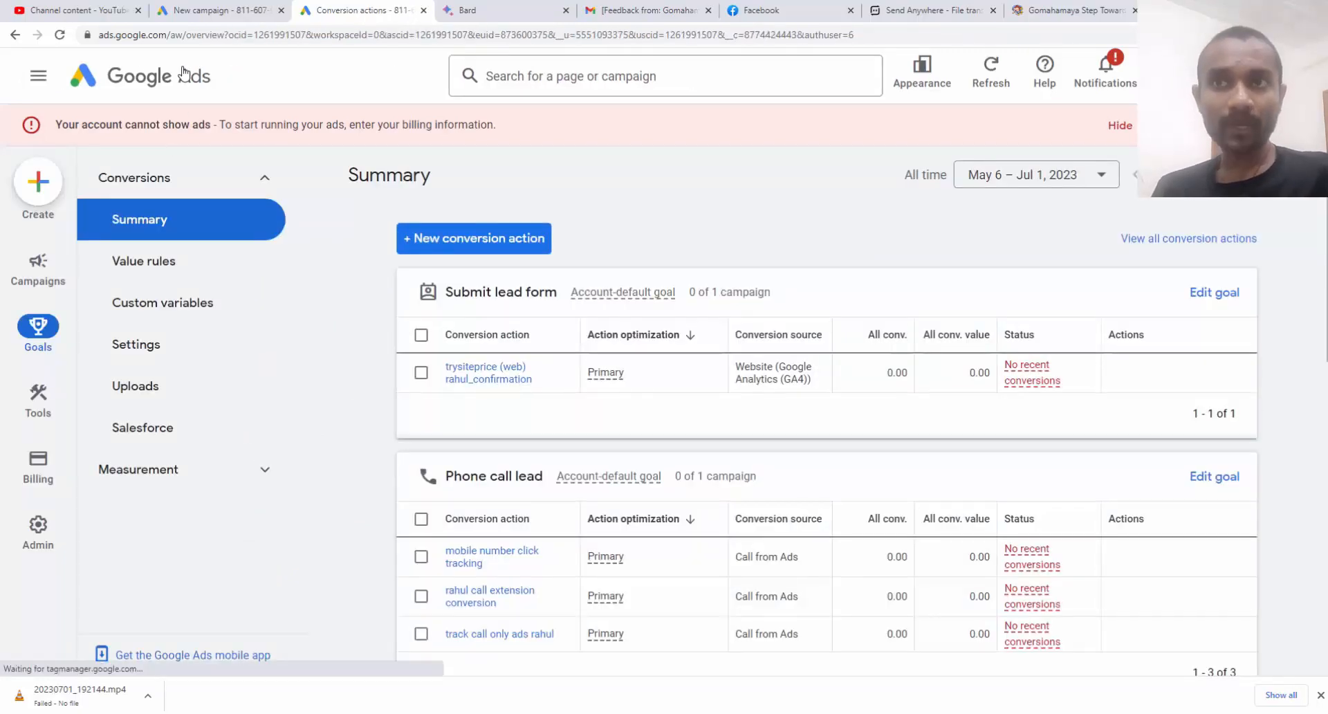
pyautogui.click(182, 74)
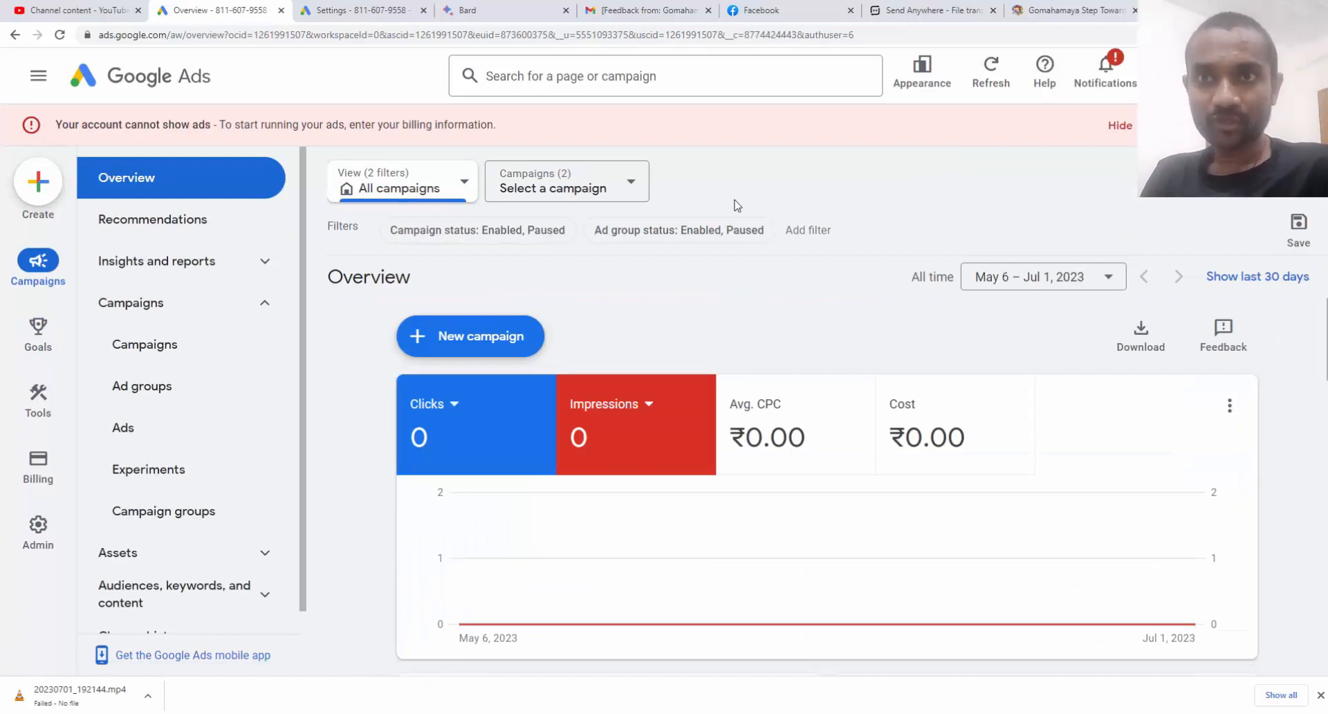
# Edit the call ad in the call only ads digital marketing campaign to use the new call-tracking conversion action, and save it as a new version
pyautogui.click(631, 191)
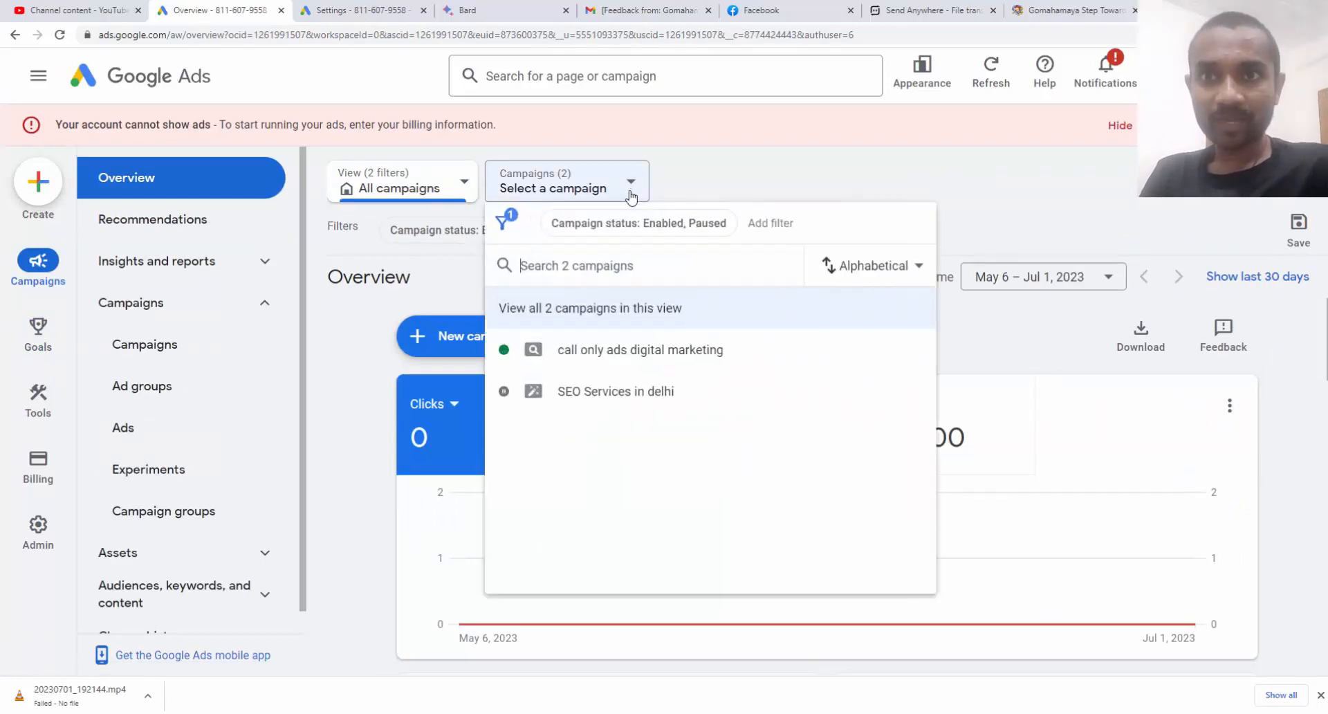
pyautogui.click(612, 353)
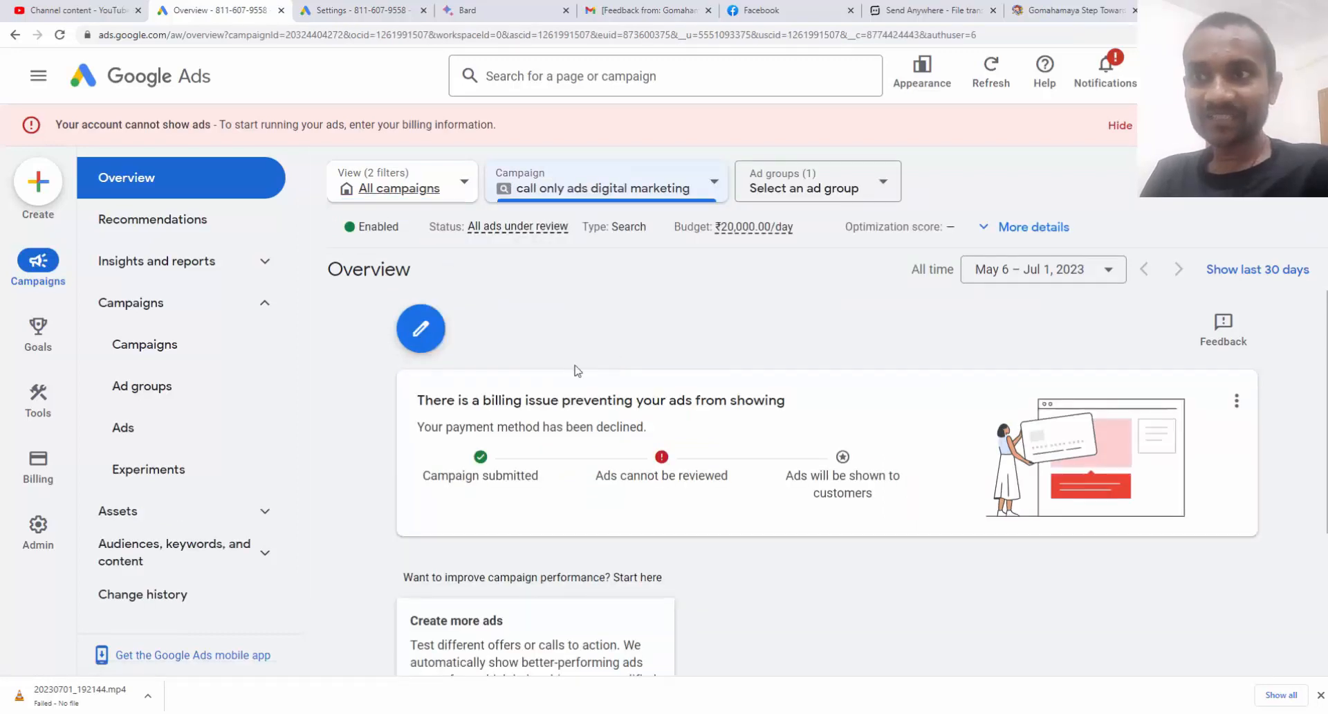
pyautogui.click(182, 447)
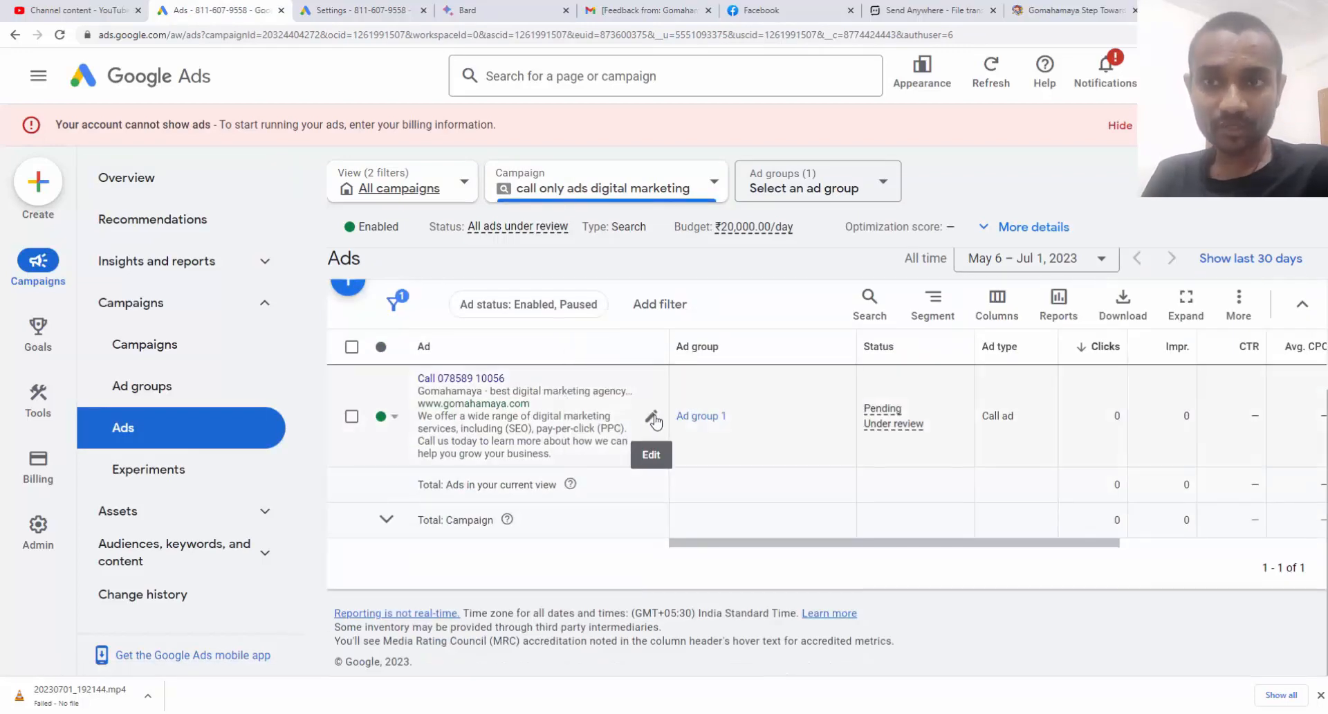
pyautogui.click(654, 419)
pyautogui.scroll(-5, 591, 391)
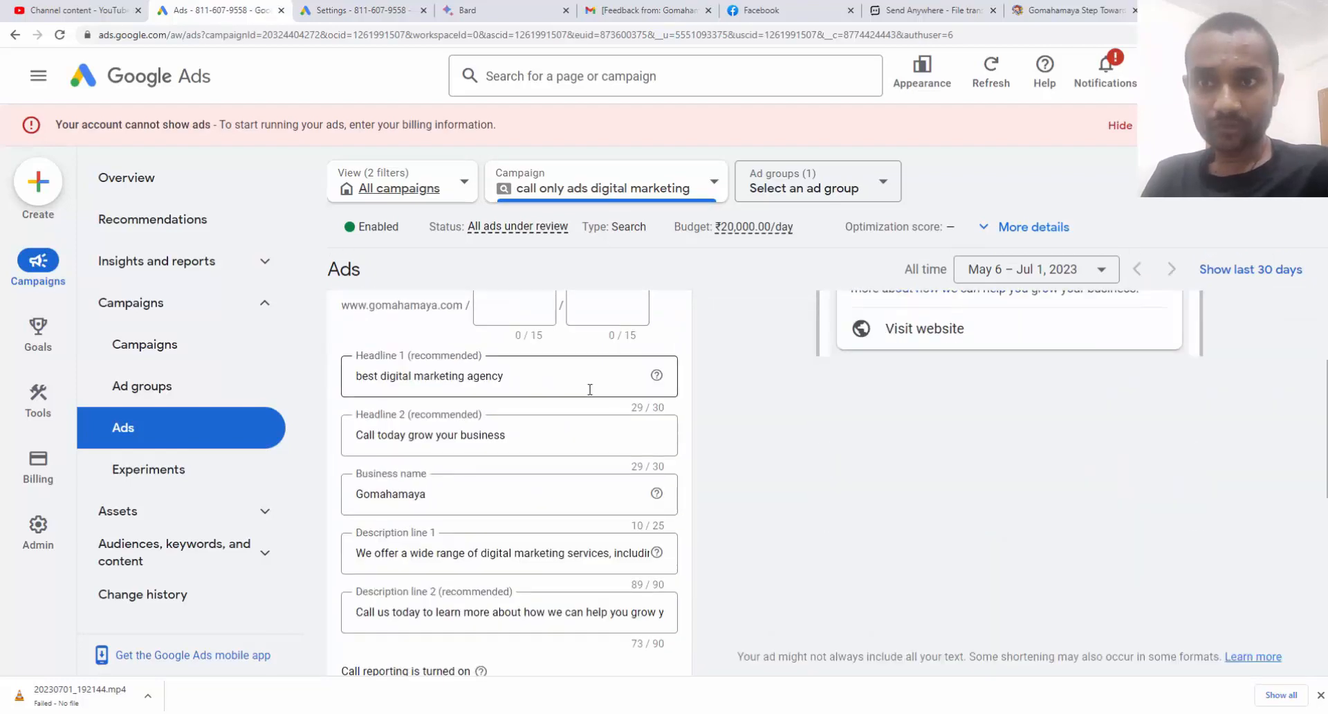
pyautogui.scroll(-4, 590, 389)
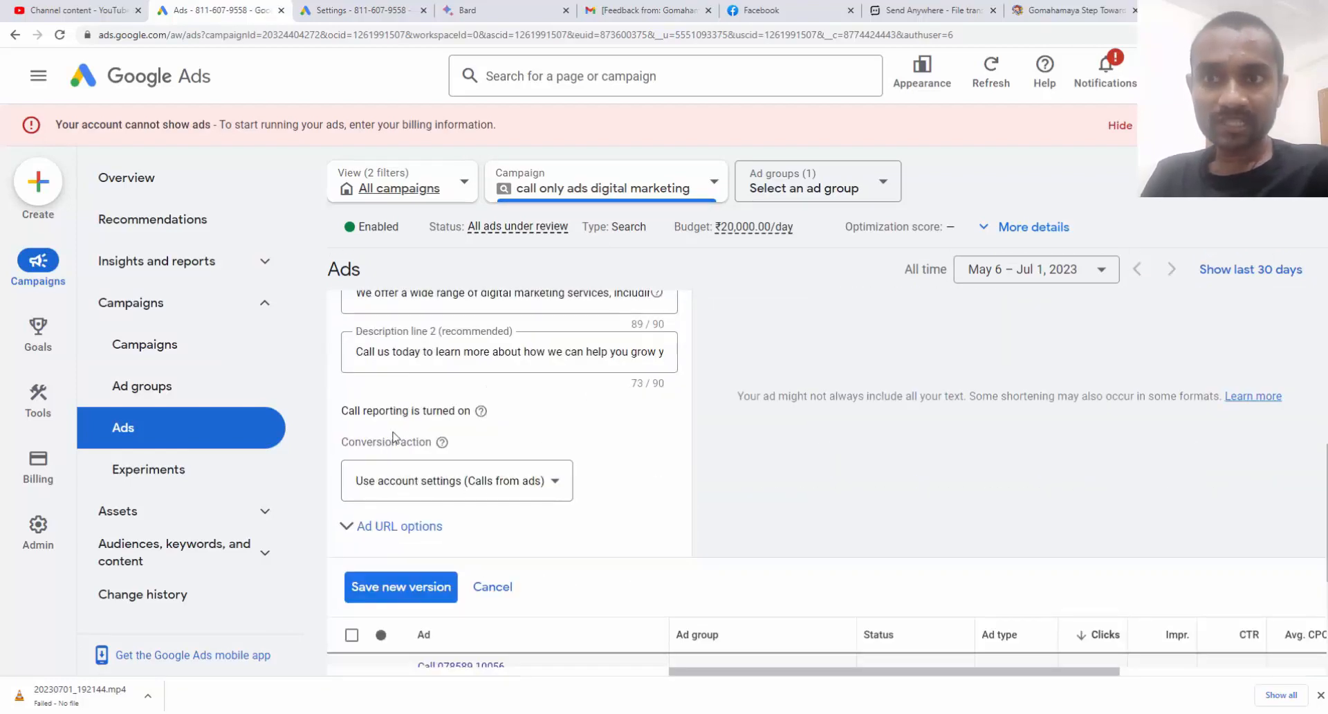
pyautogui.click(501, 489)
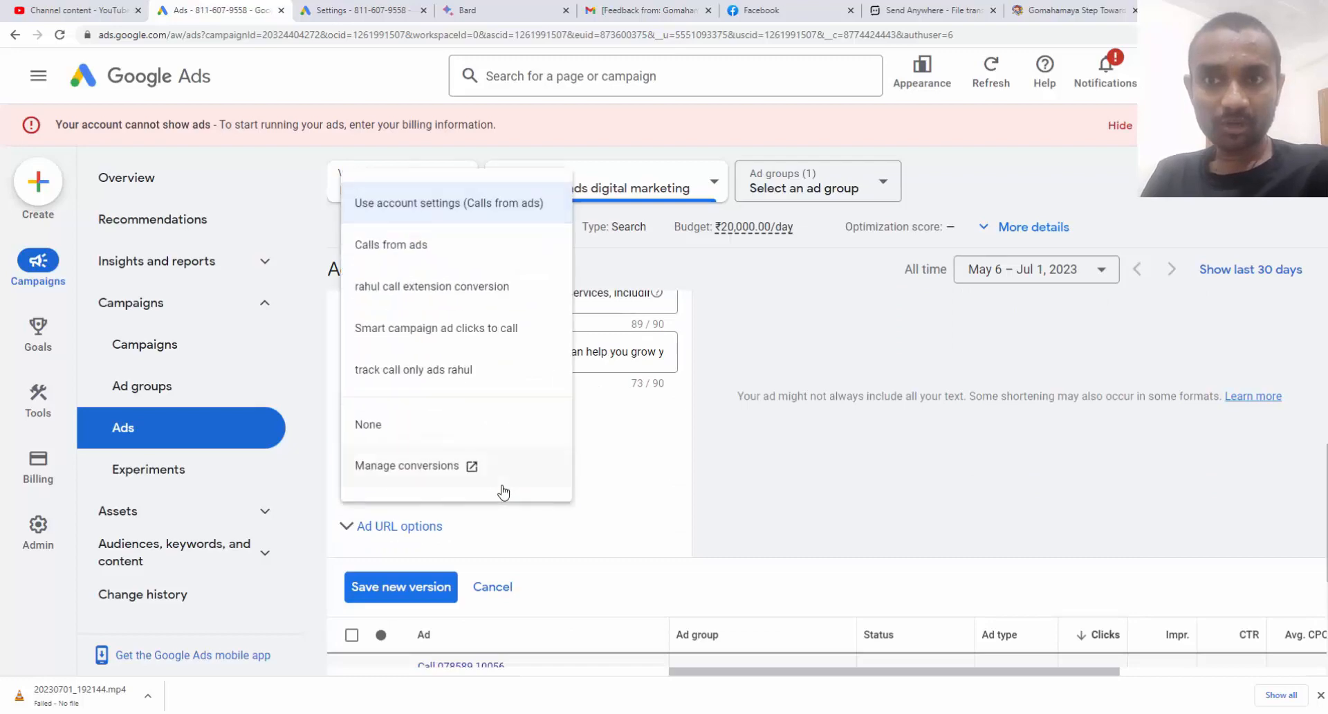
pyautogui.click(454, 374)
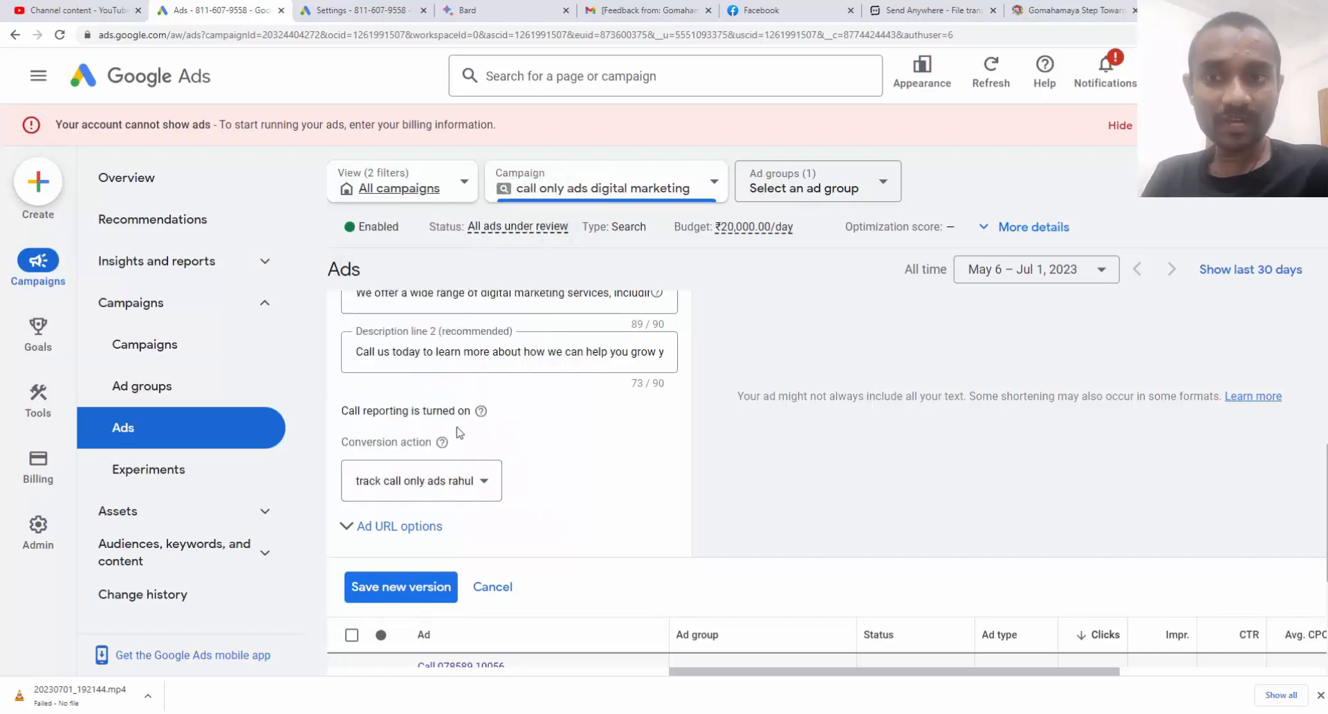
pyautogui.click(416, 589)
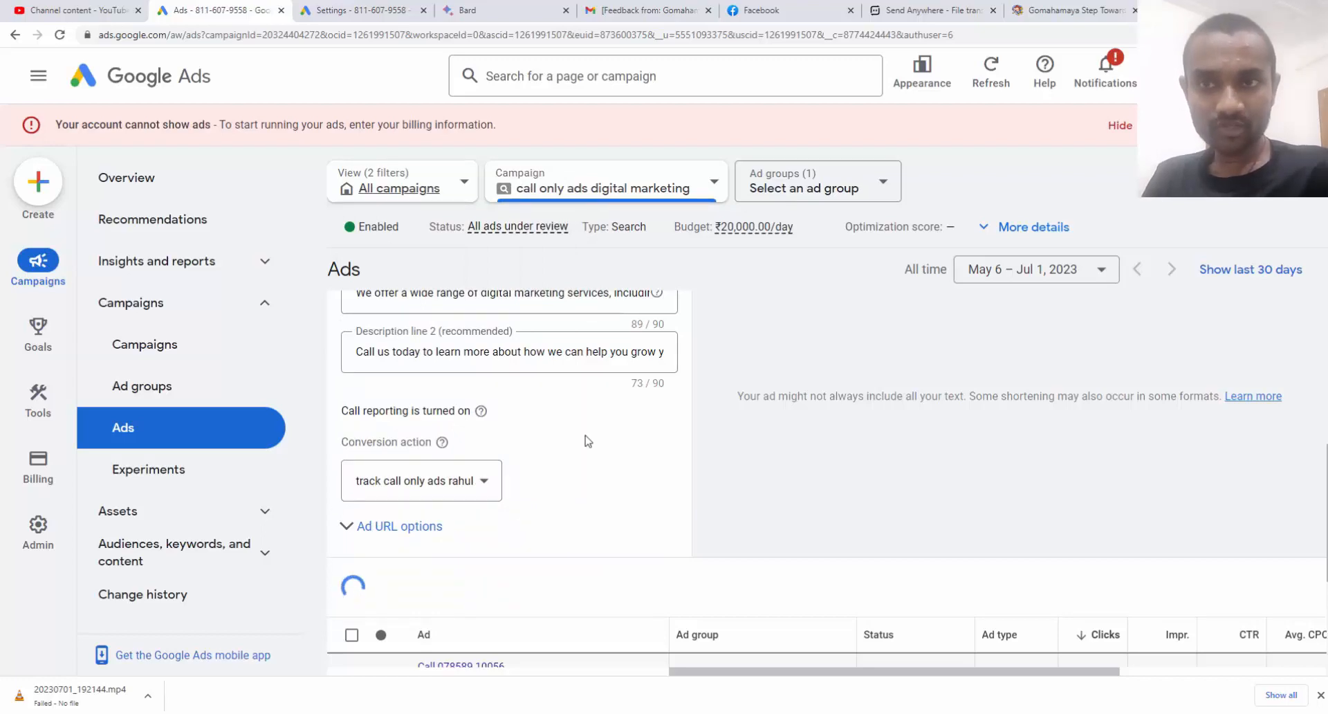